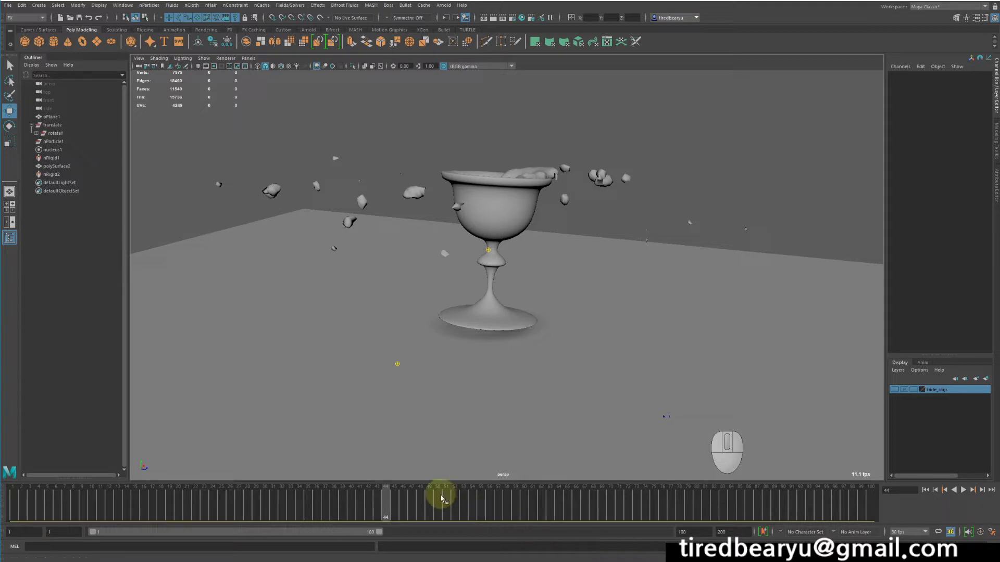
Review the liquid splashing out of the goblet at several frames across the timeline, ending on frame 21.
{"action": "left_click", "coordinate": [446, 501]}
{"action": "left_click", "coordinate": [546, 513]}
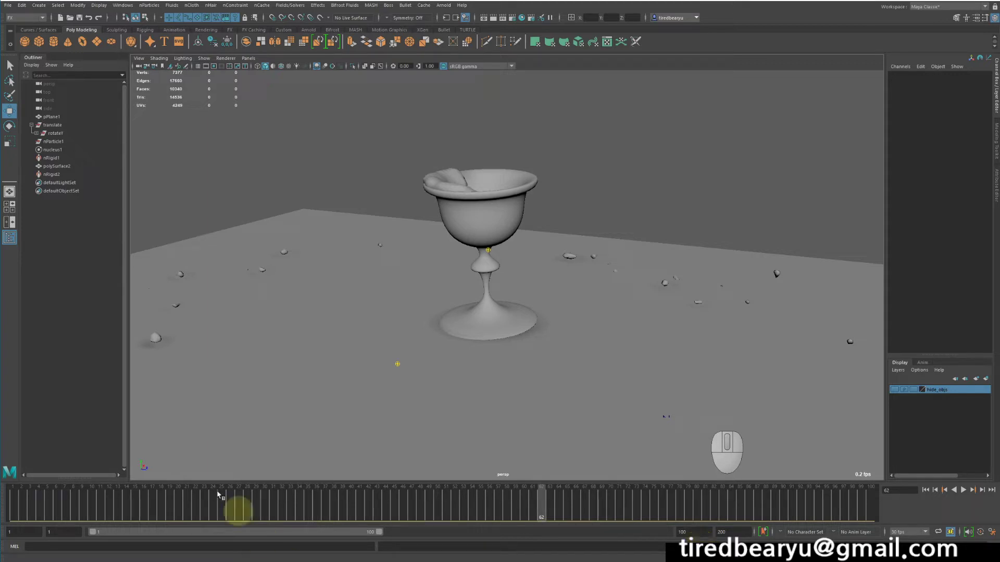
{"action": "left_click", "coordinate": [125, 502]}
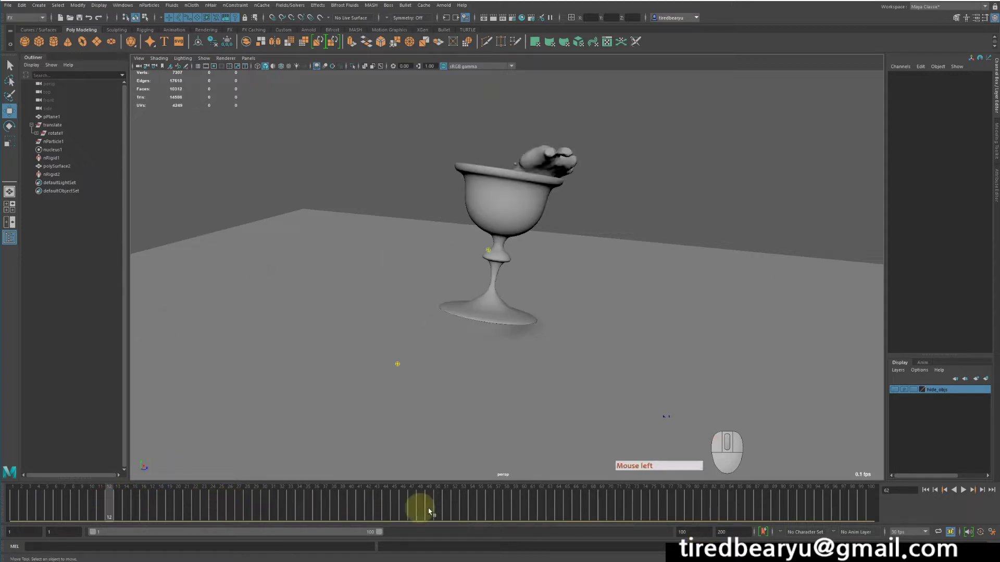
{"action": "left_click", "coordinate": [472, 503]}
{"action": "left_click", "coordinate": [657, 503]}
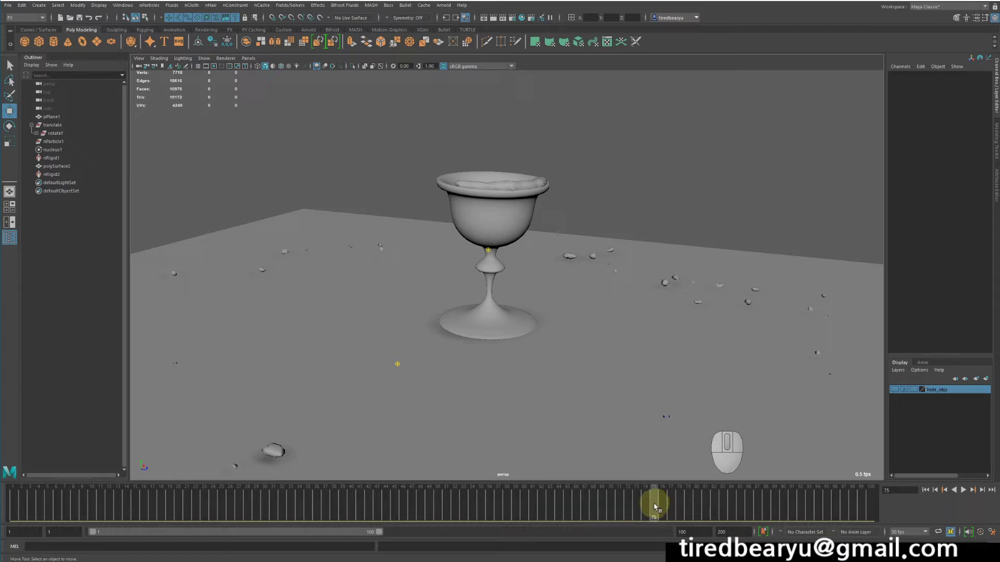
{"action": "left_click", "coordinate": [784, 506]}
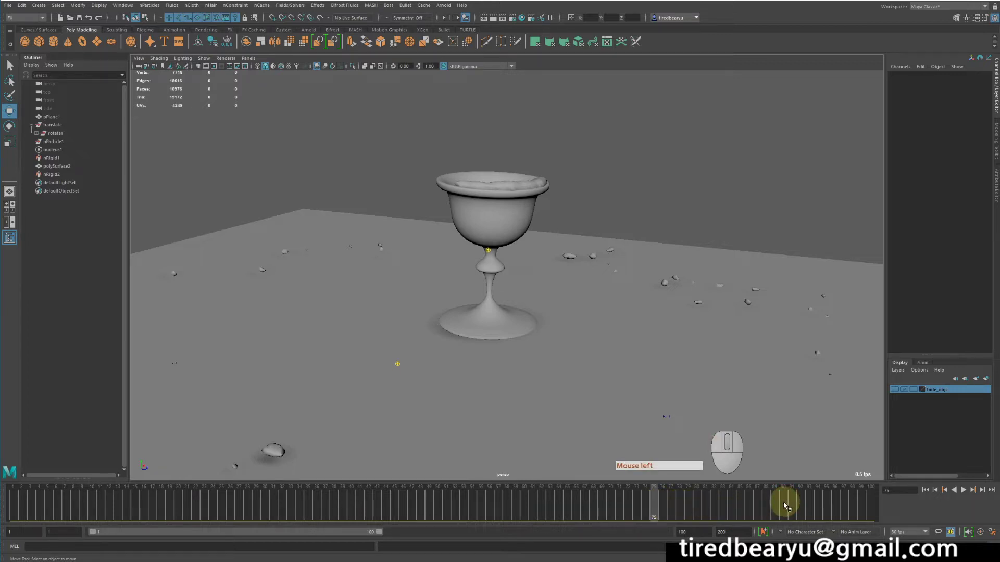
{"action": "left_click", "coordinate": [187, 504]}
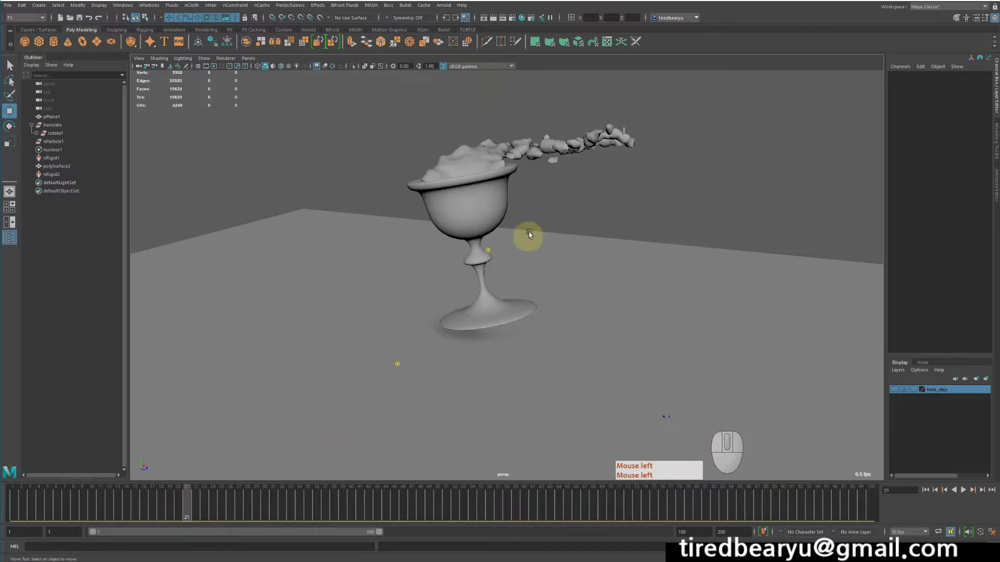
Select the liquid mesh polySurface2 and check its splash at several frames, ending on frame 39.
{"action": "left_click", "coordinate": [475, 161]}
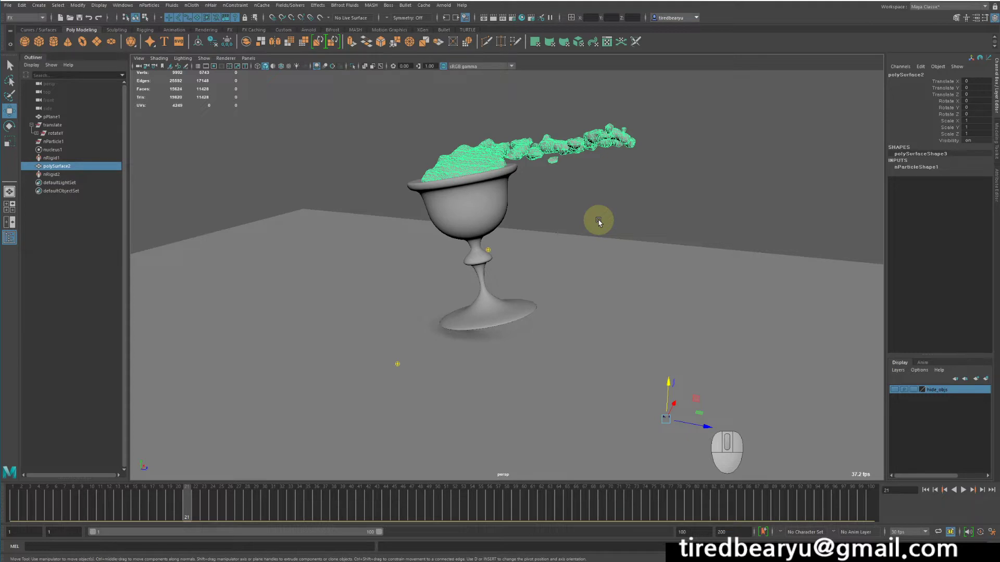
{"action": "left_click", "coordinate": [298, 506]}
{"action": "left_click", "coordinate": [454, 513]}
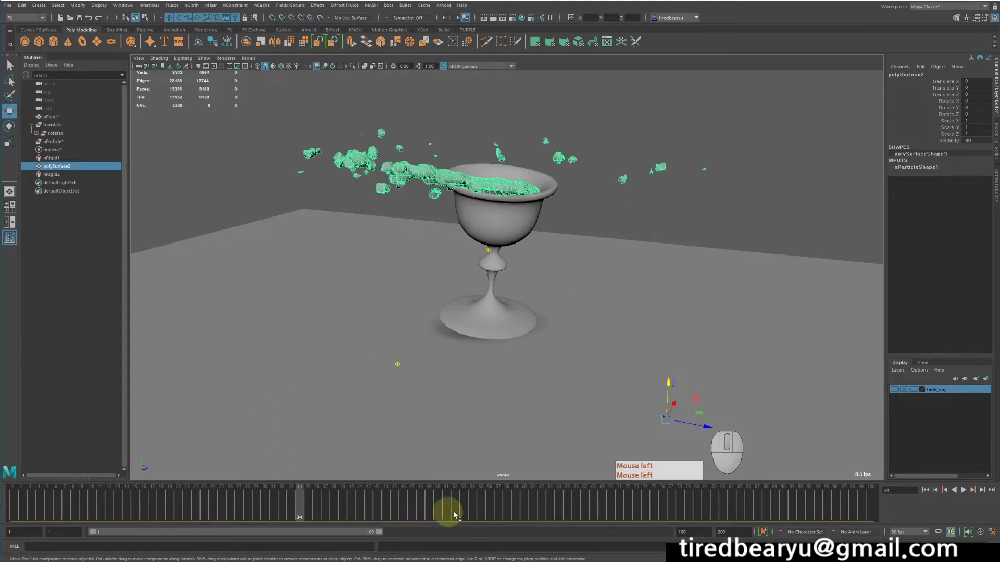
{"action": "left_click", "coordinate": [602, 511]}
{"action": "left_click", "coordinate": [743, 511]}
{"action": "left_click", "coordinate": [541, 498]}
{"action": "left_click", "coordinate": [343, 503]}
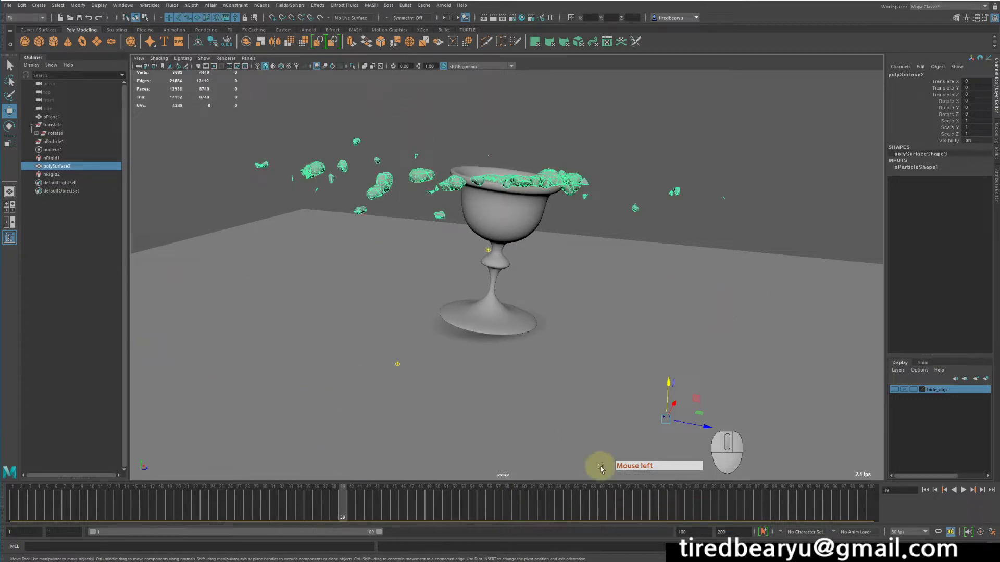
With the FX menu set active, open the options for creating a new nObject nCache and highlight the cache name.
{"action": "left_click", "coordinate": [21, 17]}
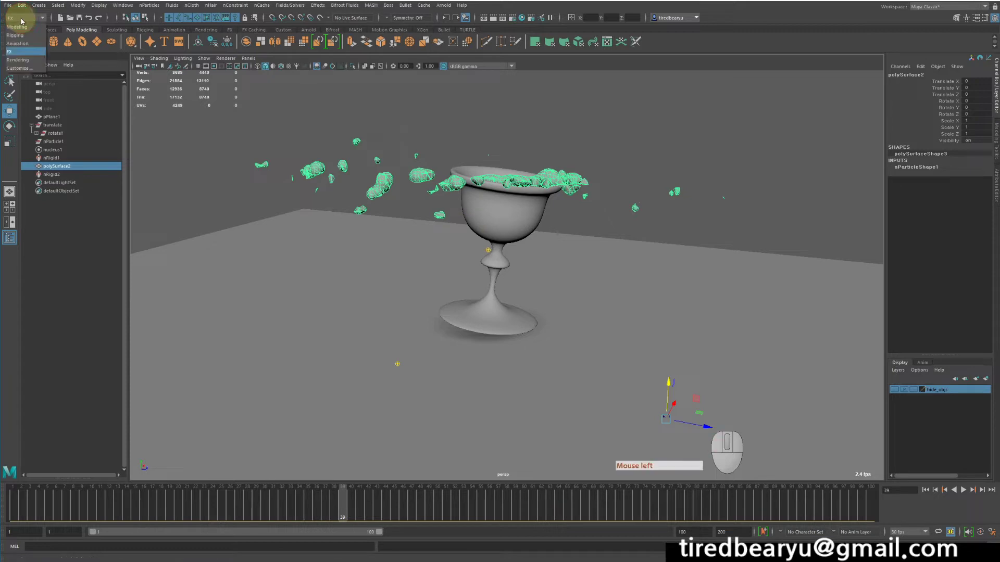
{"action": "left_click", "coordinate": [23, 52]}
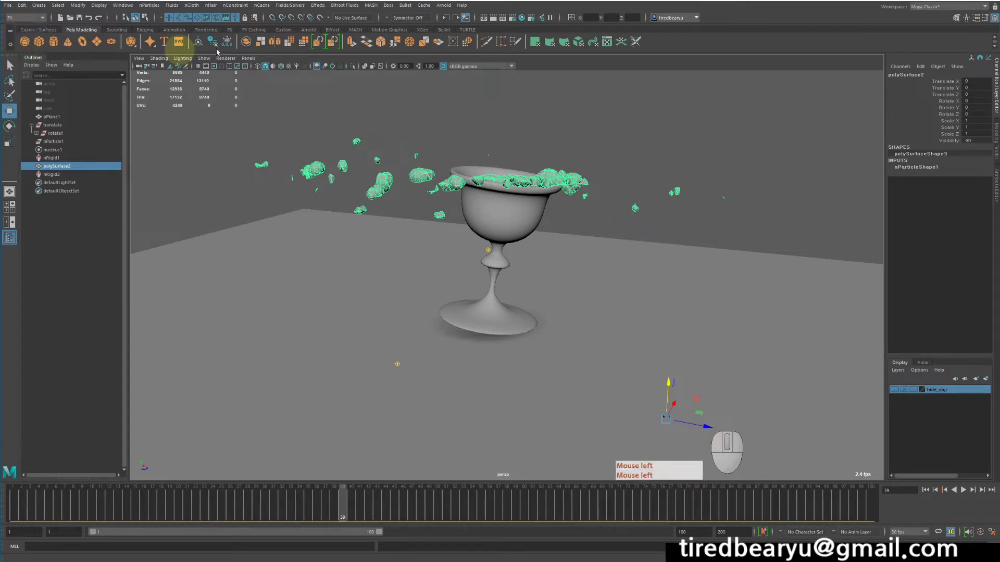
{"action": "left_click", "coordinate": [266, 6]}
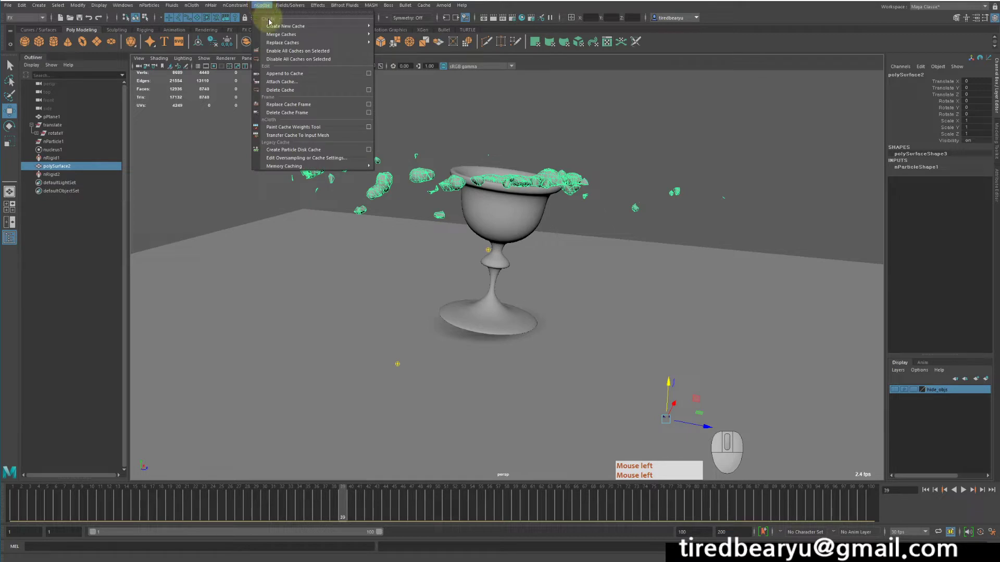
{"action": "mouse_move", "coordinate": [274, 27]}
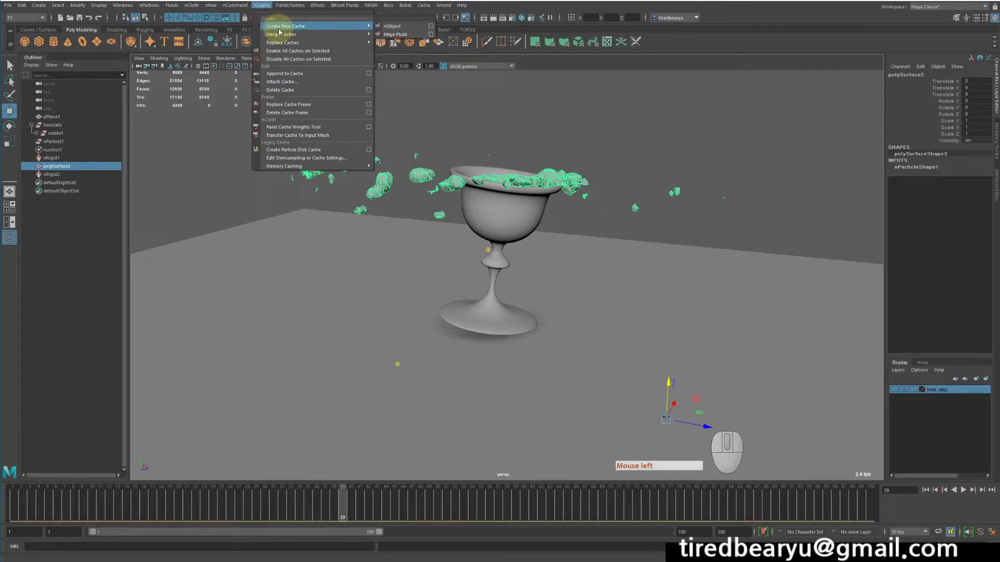
{"action": "left_click", "coordinate": [431, 27]}
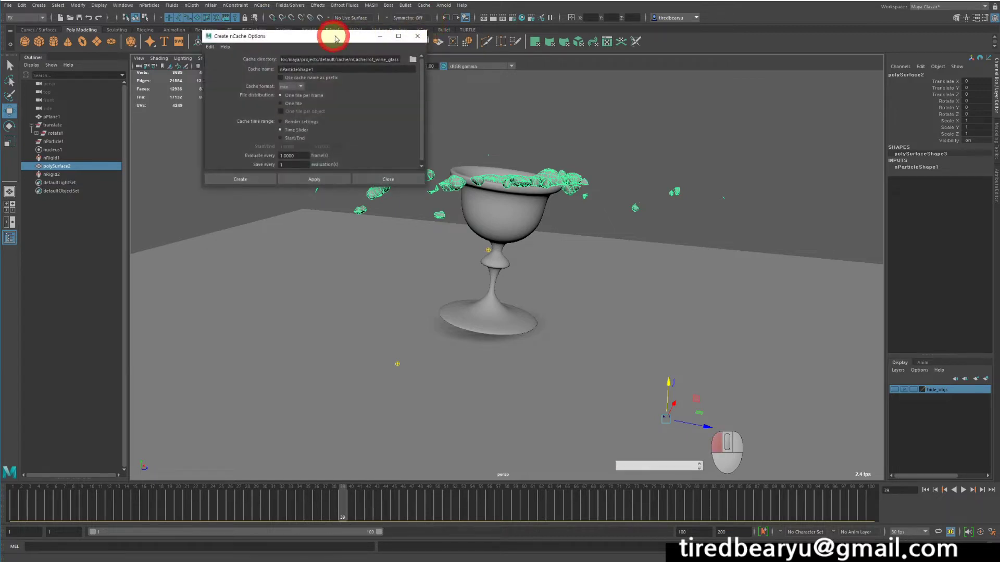
{"action": "left_click_drag", "start_coordinate": [334, 35], "coordinate": [353, 29]}
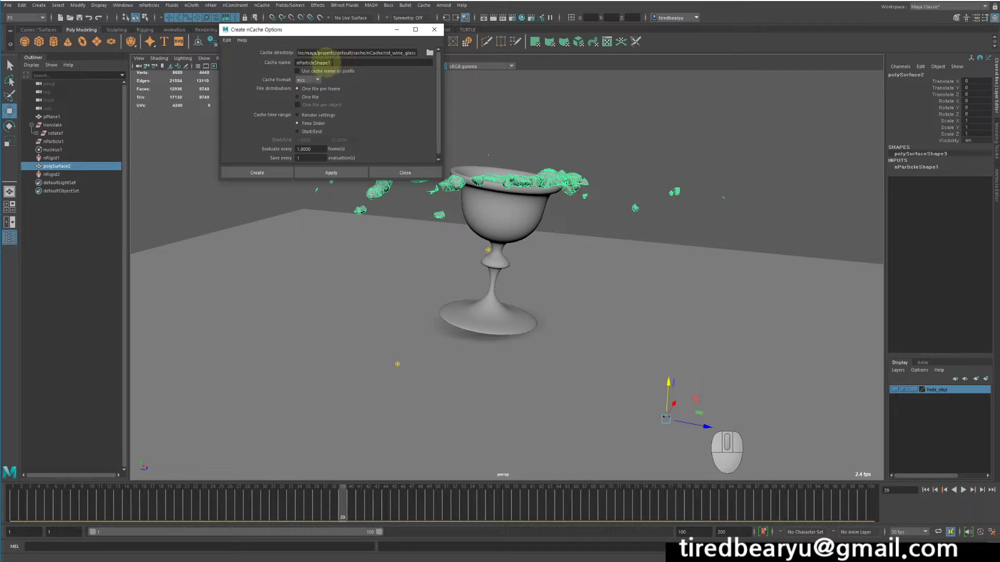
{"action": "left_click_drag", "start_coordinate": [334, 61], "coordinate": [247, 57]}
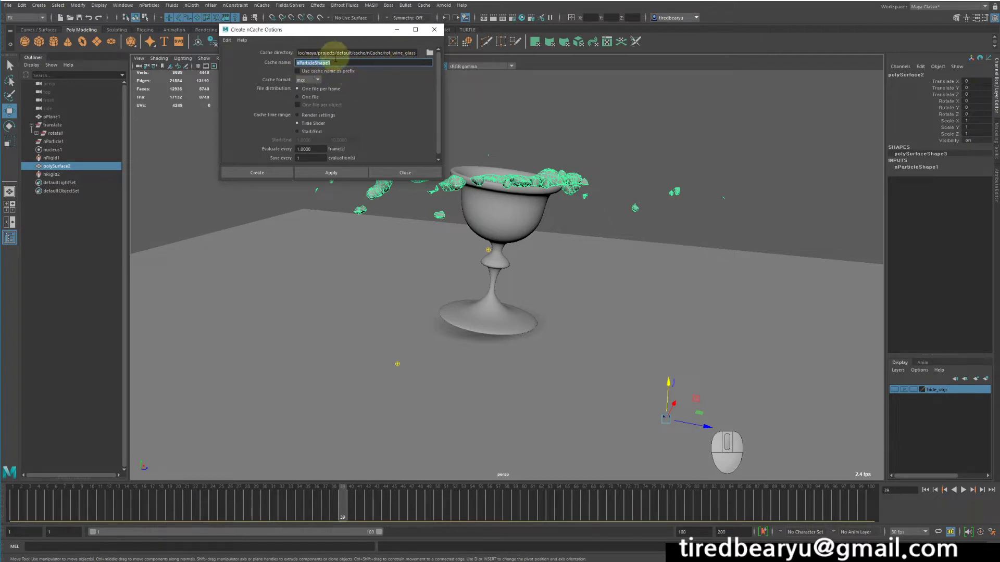
Try the option to use the cache name as prefix, leaving it off, and keep the cache format at mcx.
{"action": "left_click", "coordinate": [345, 72]}
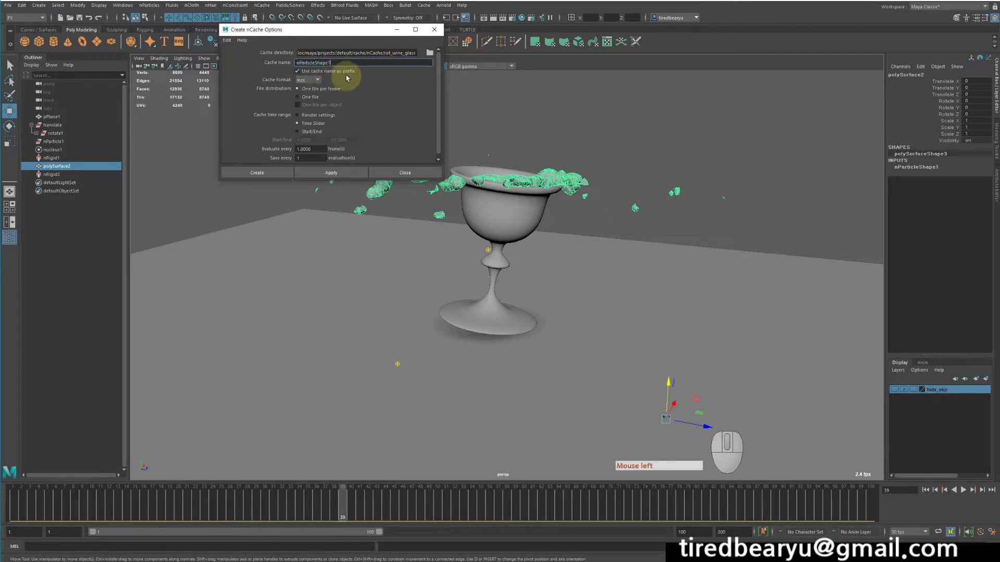
{"action": "left_click", "coordinate": [345, 73]}
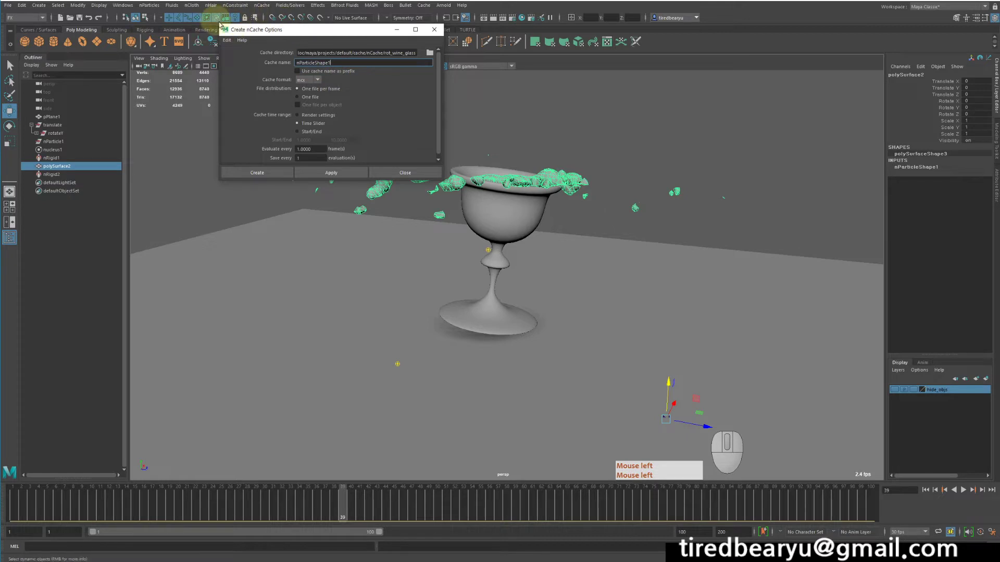
{"action": "left_click", "coordinate": [344, 72]}
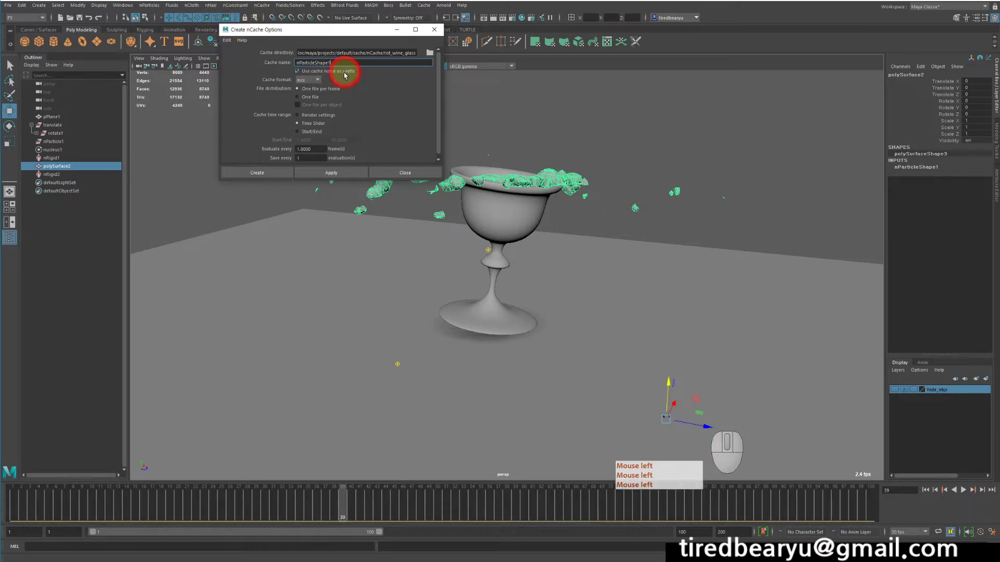
{"action": "left_click", "coordinate": [307, 80]}
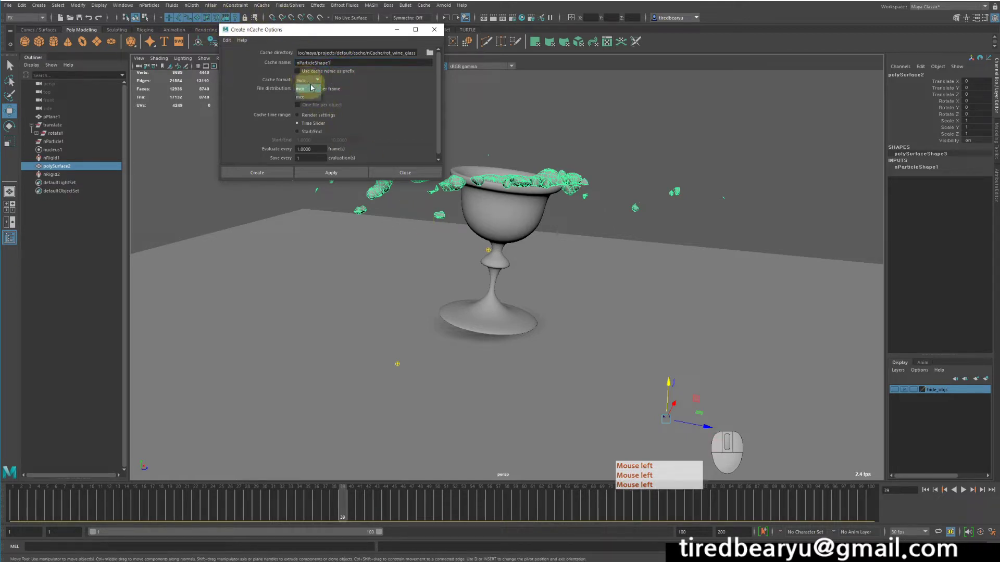
{"action": "left_click", "coordinate": [313, 80]}
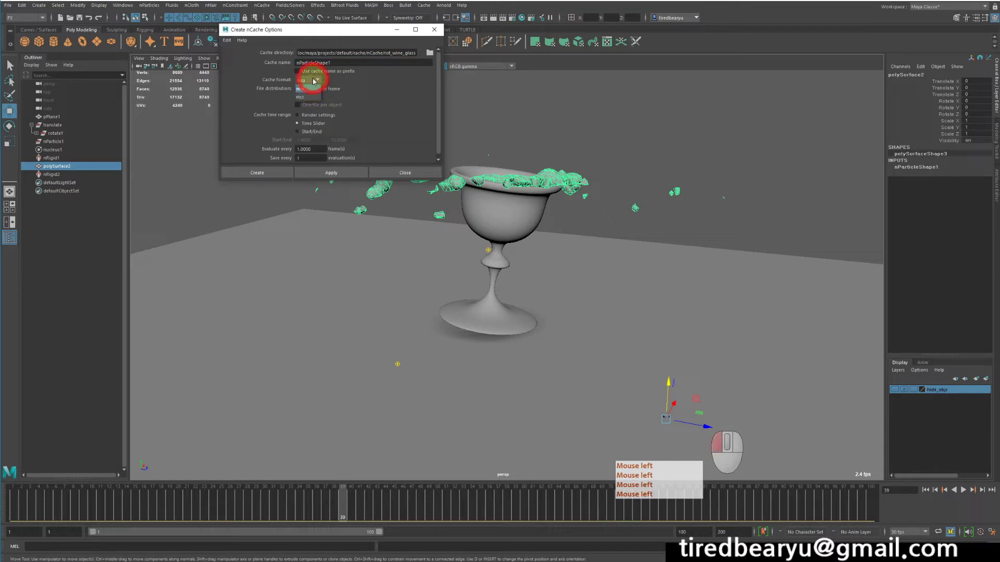
{"action": "left_click", "coordinate": [313, 80]}
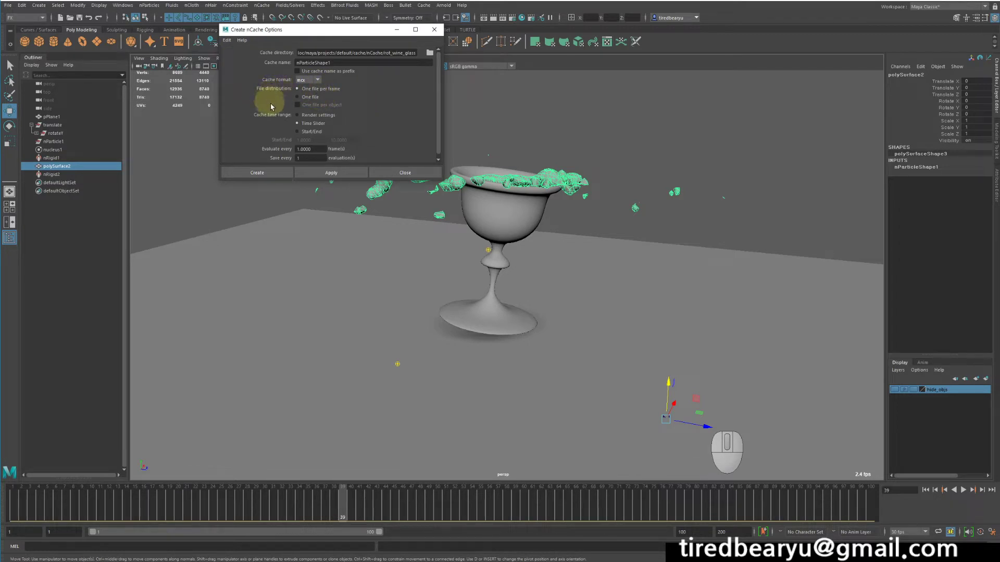
Try the other cache options, ending with file distribution at One file per frame and the time range at Time Slider.
{"action": "left_click", "coordinate": [315, 98]}
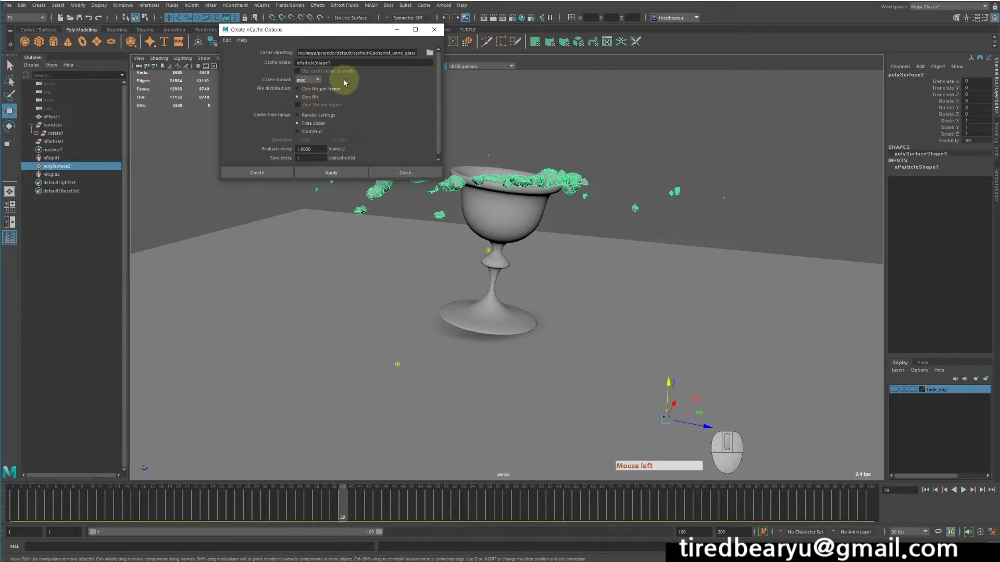
{"action": "left_click", "coordinate": [338, 92]}
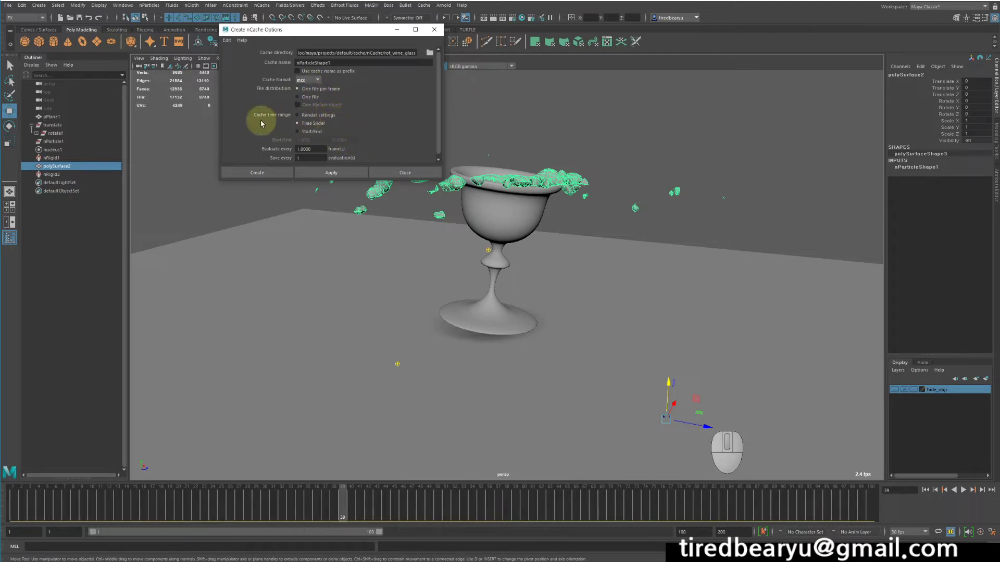
{"action": "left_click", "coordinate": [319, 115]}
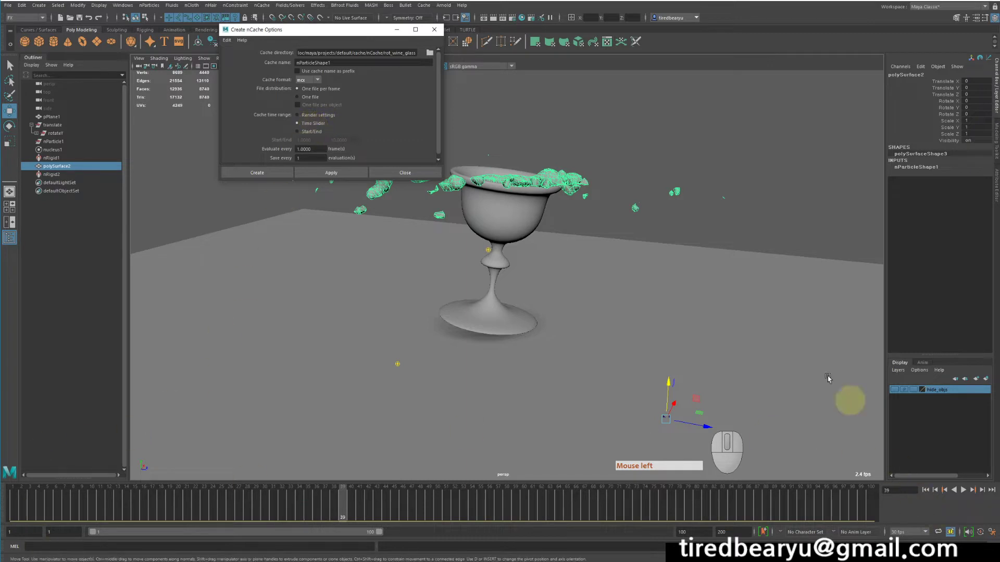
{"action": "left_click", "coordinate": [313, 134]}
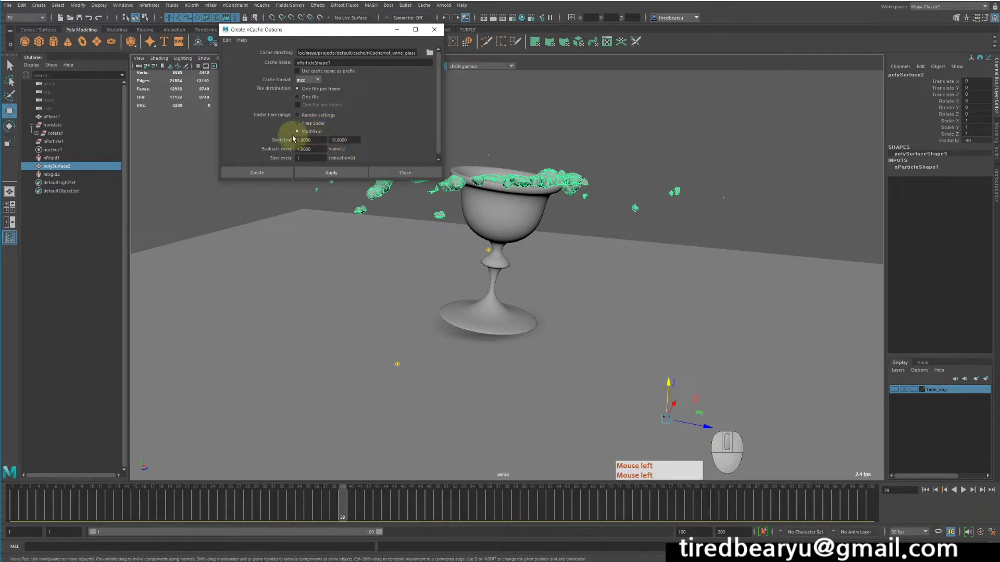
{"action": "left_click", "coordinate": [321, 124]}
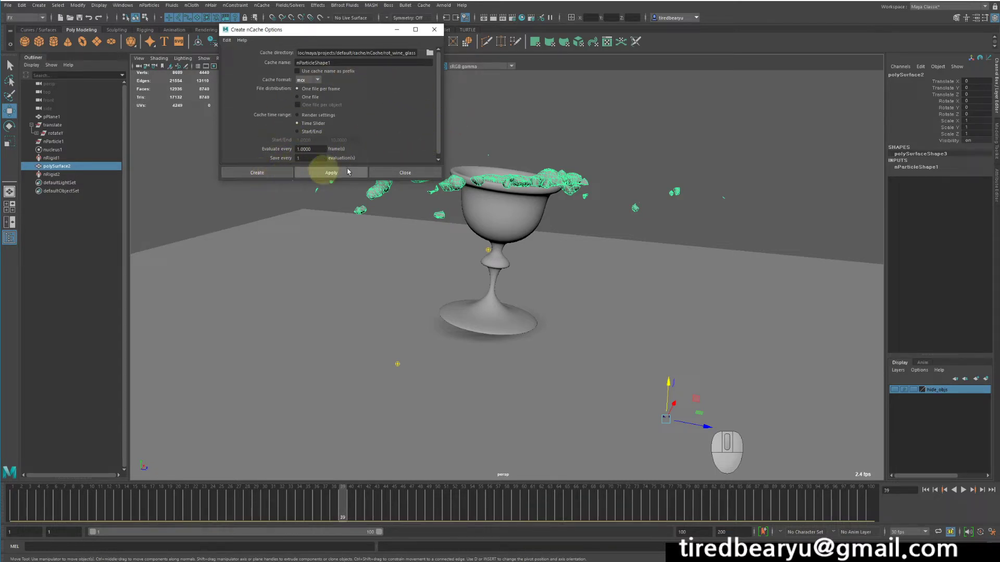
Try to create the nCache as a replacement for the existing cache, cancelling at the file overwrite.
{"action": "left_click", "coordinate": [273, 171]}
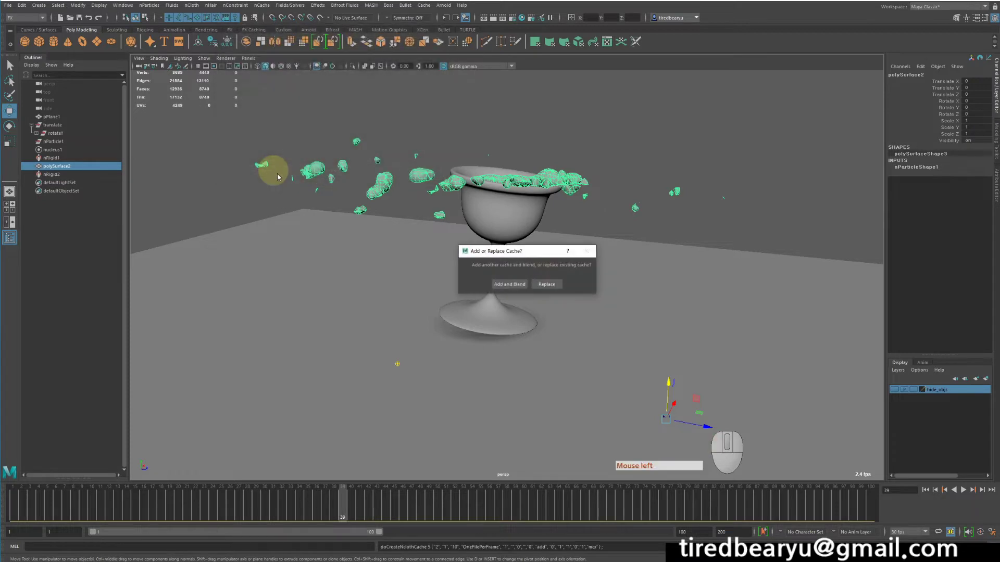
{"action": "left_click", "coordinate": [554, 283]}
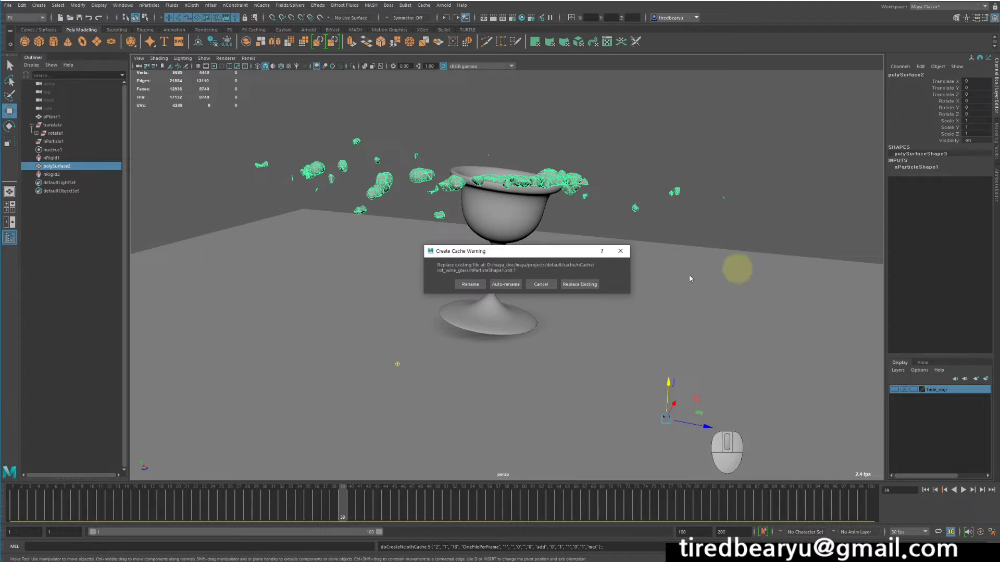
{"action": "left_click", "coordinate": [542, 284]}
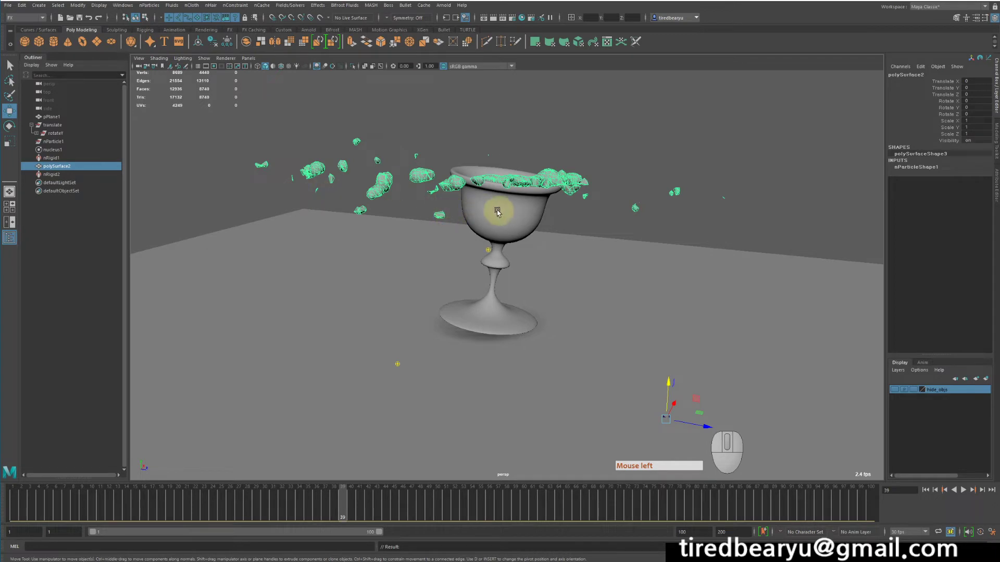
Examine the cached liquid at several frames up to frame 83 and view the goblet and scattered droplets from other angles.
{"action": "left_click", "coordinate": [152, 502]}
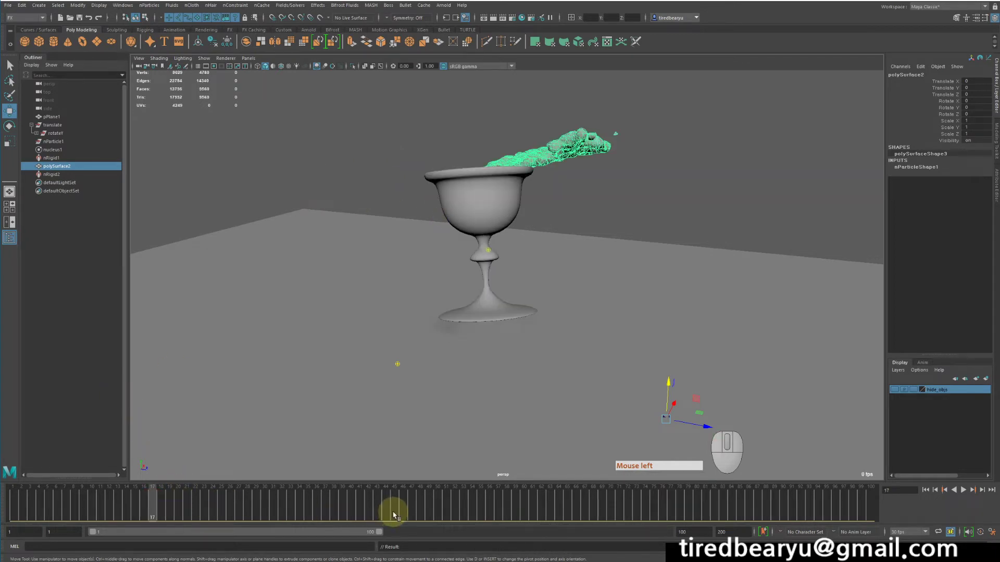
{"action": "left_click", "coordinate": [609, 506]}
{"action": "left_click", "coordinate": [724, 503]}
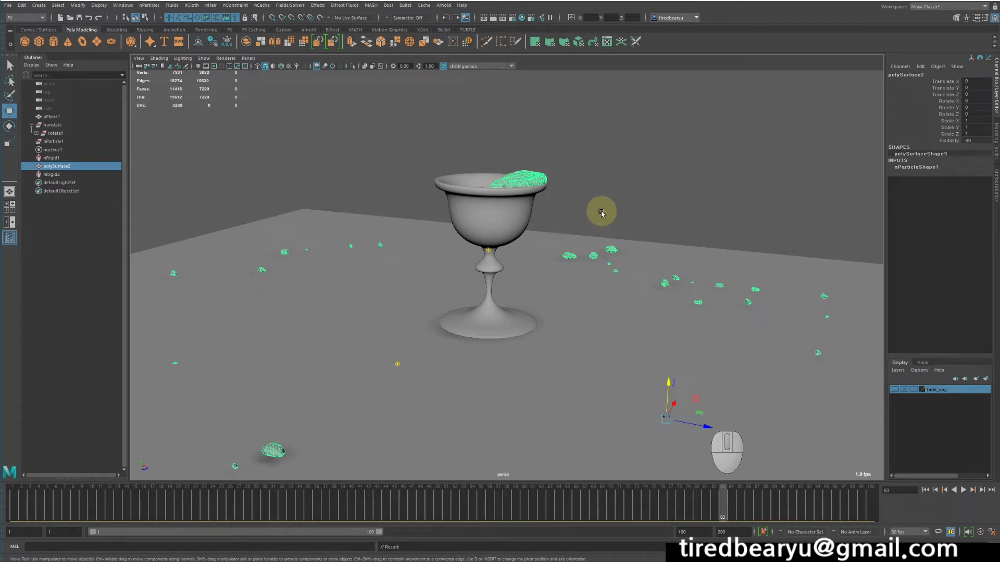
{"action": "left_click_drag", "start_coordinate": [618, 208], "coordinate": [622, 219], "text": "alt"}
{"action": "middle_click_drag", "start_coordinate": [623, 218], "coordinate": [628, 219], "text": "alt"}
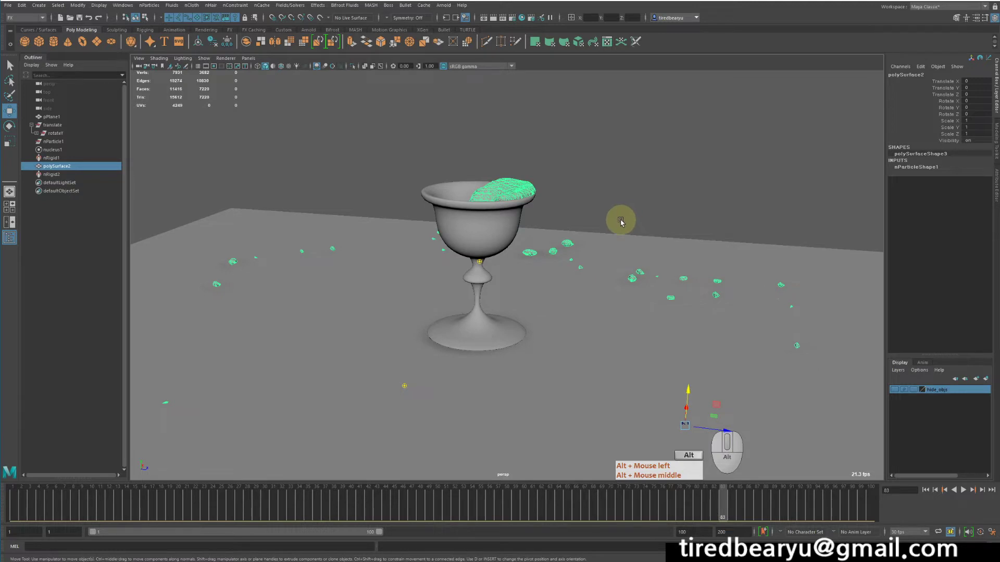
{"action": "left_click_drag", "start_coordinate": [621, 220], "coordinate": [622, 209], "text": "alt"}
{"action": "right_click_drag", "start_coordinate": [623, 210], "coordinate": [550, 197], "text": "alt"}
{"action": "middle_click_drag", "start_coordinate": [549, 197], "coordinate": [549, 192], "text": "alt"}
{"action": "left_click_drag", "start_coordinate": [549, 191], "coordinate": [549, 190], "text": "alt"}
{"action": "right_click_drag", "start_coordinate": [549, 190], "coordinate": [586, 197], "text": "alt"}
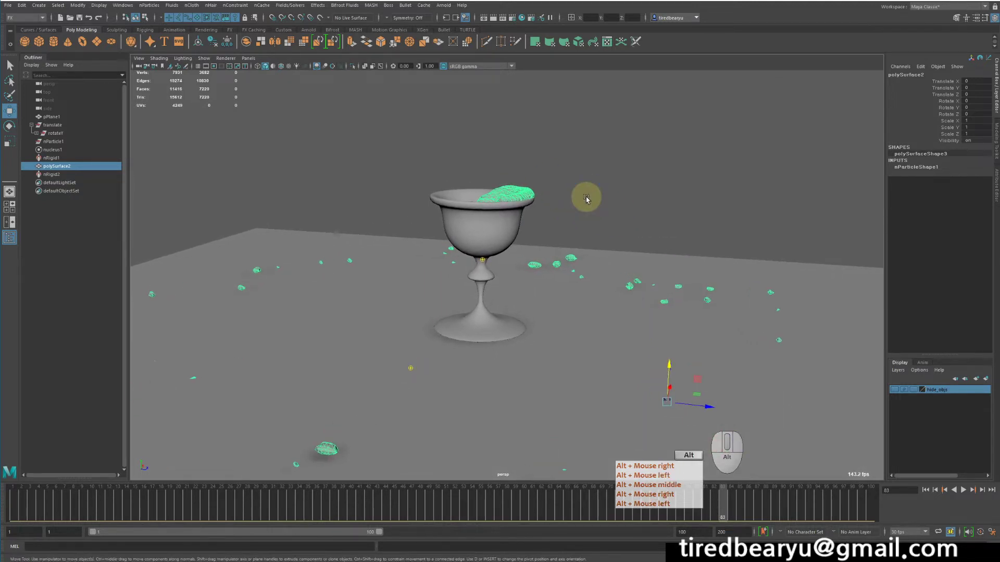
Deselect the liquid mesh.
{"action": "left_click", "coordinate": [442, 5]}
{"action": "left_click", "coordinate": [435, 7]}
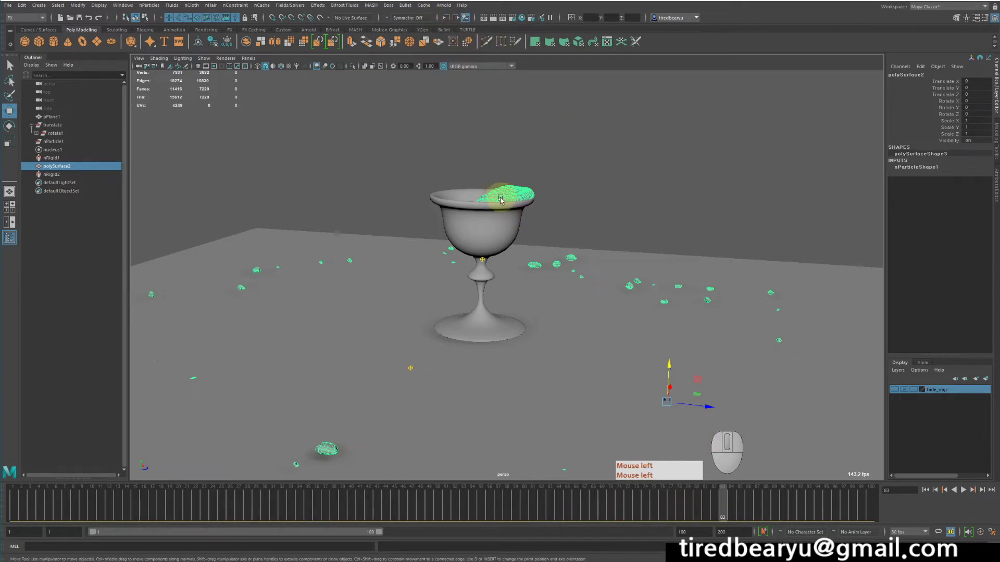
{"action": "left_click", "coordinate": [649, 406]}
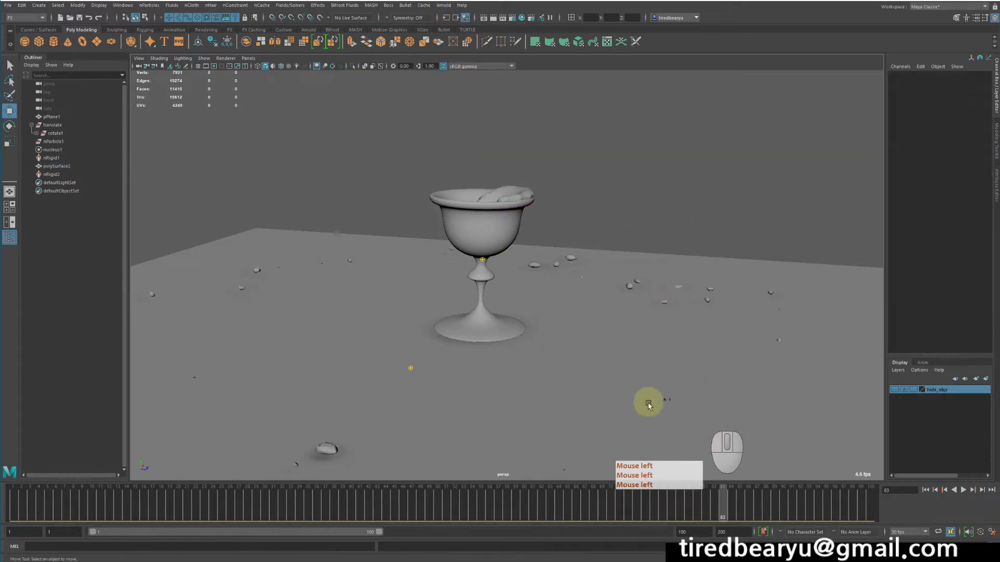
Assign a new Arnold aiStandardSurface material to the goblet.
{"action": "left_click", "coordinate": [464, 215]}
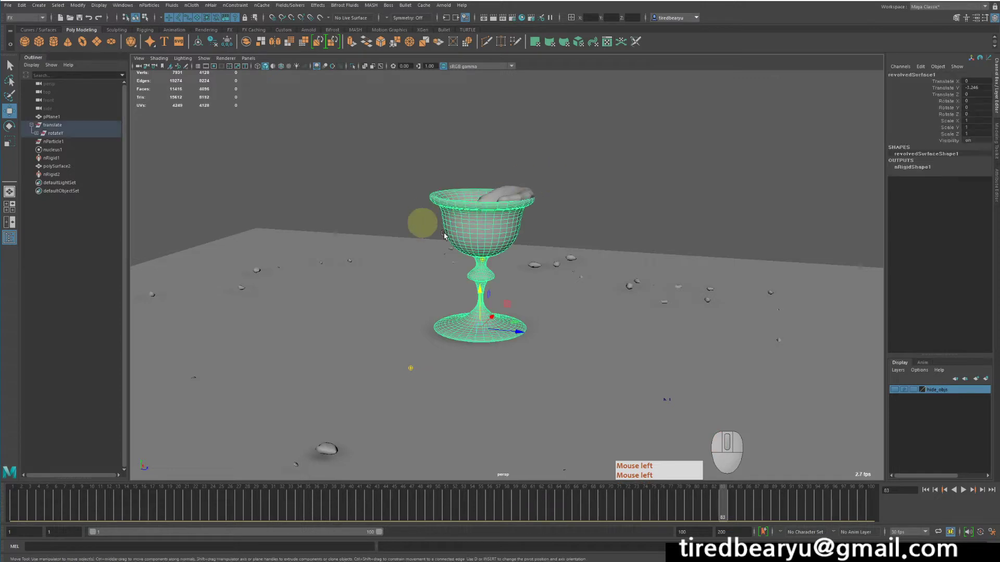
{"action": "right_click", "coordinate": [618, 121]}
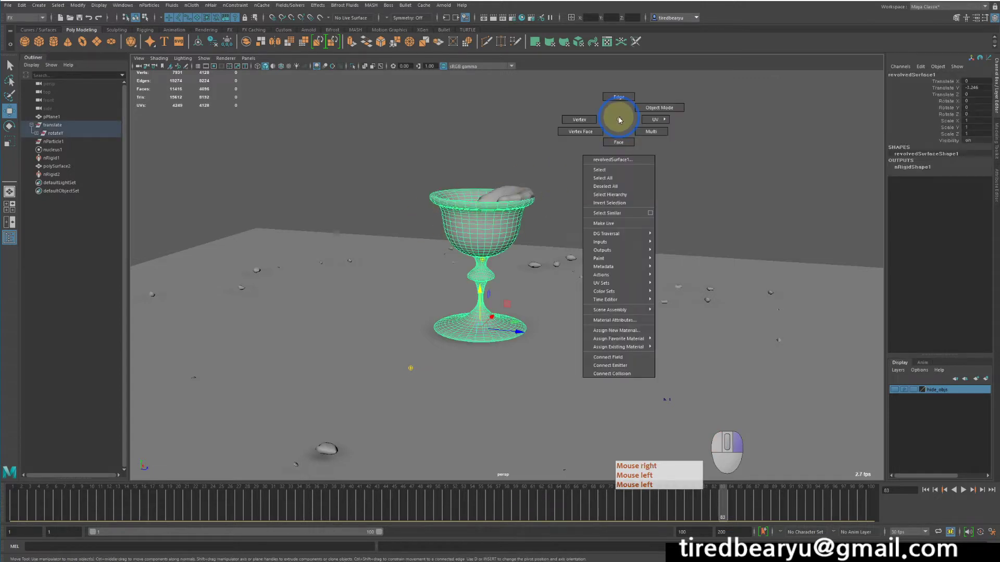
{"action": "left_click", "coordinate": [609, 336]}
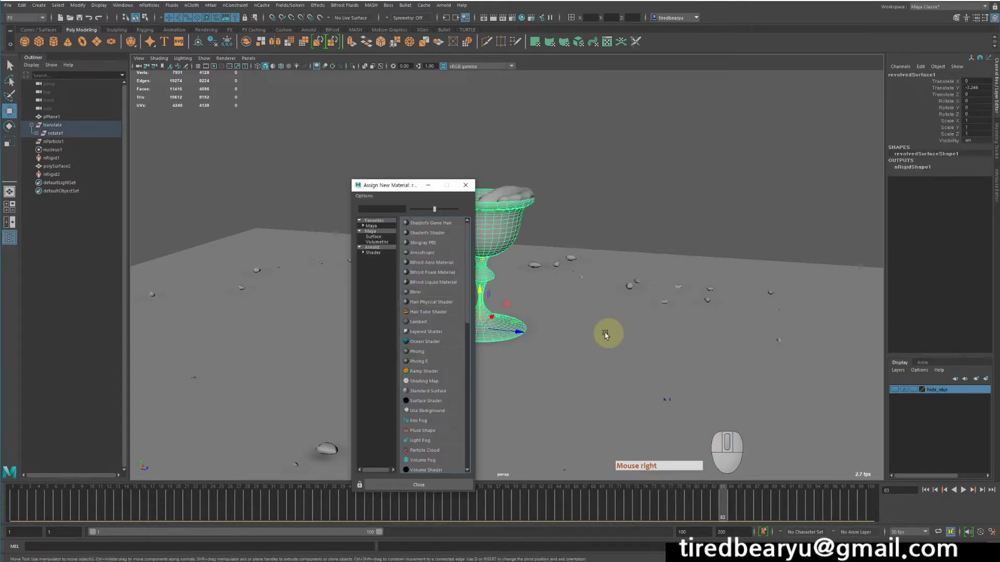
{"action": "left_click", "coordinate": [372, 252]}
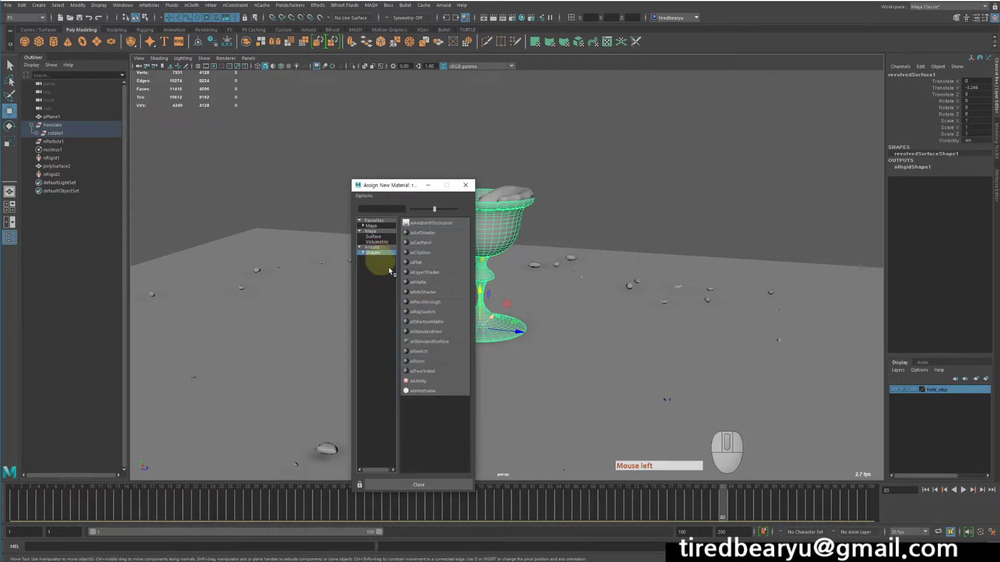
{"action": "left_click", "coordinate": [437, 341]}
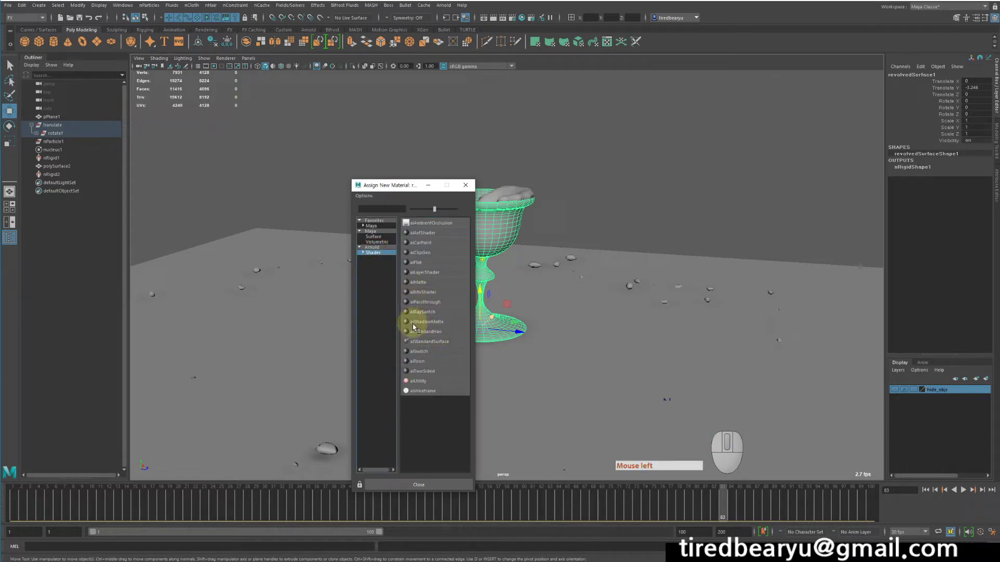
{"action": "left_click", "coordinate": [436, 341]}
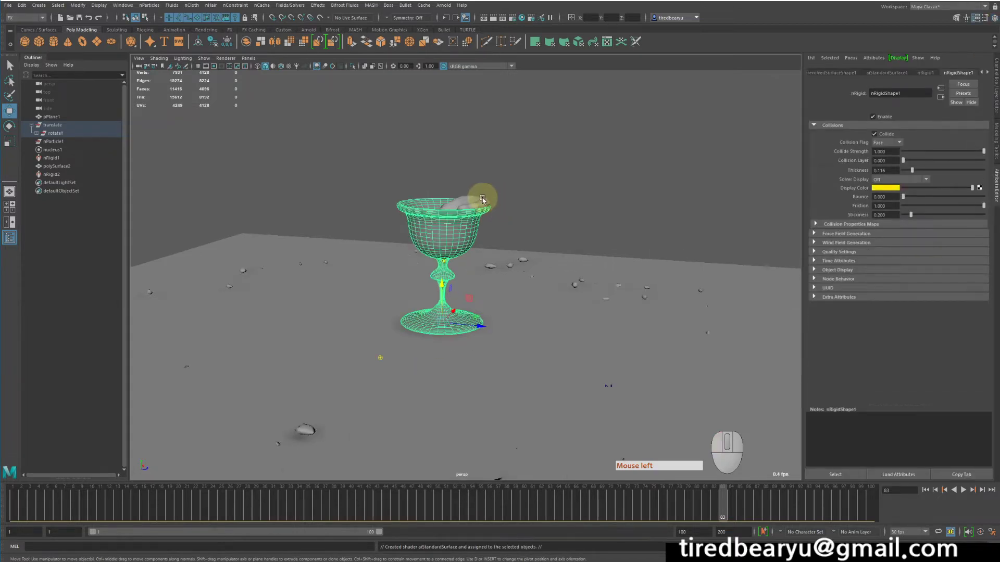
Assign a separate new aiStandardSurface material to the liquid mesh polySurface2.
{"action": "left_click", "coordinate": [477, 201]}
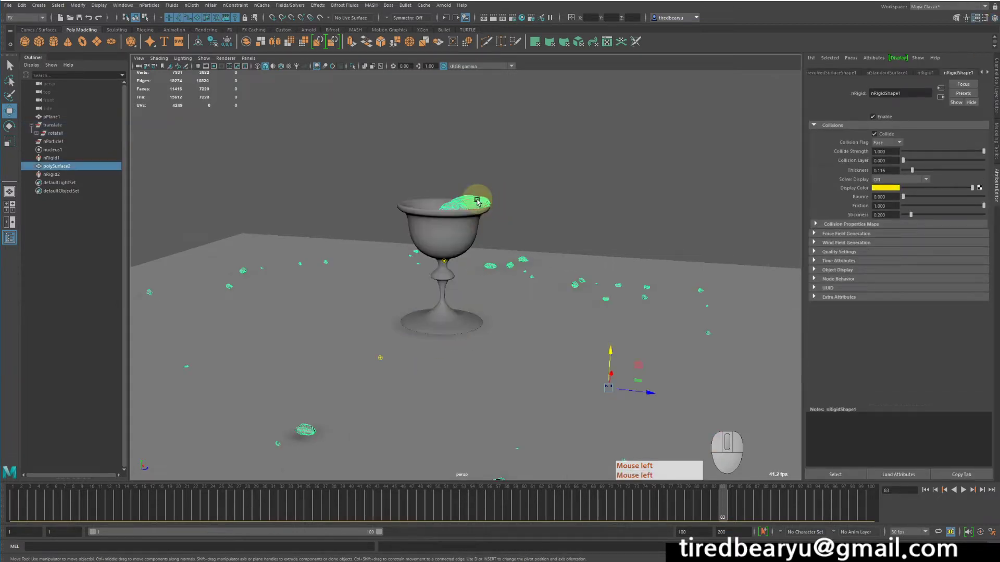
{"action": "right_click", "coordinate": [547, 153]}
{"action": "right_click_drag", "start_coordinate": [546, 154], "coordinate": [555, 367]}
{"action": "left_click", "coordinate": [373, 253]}
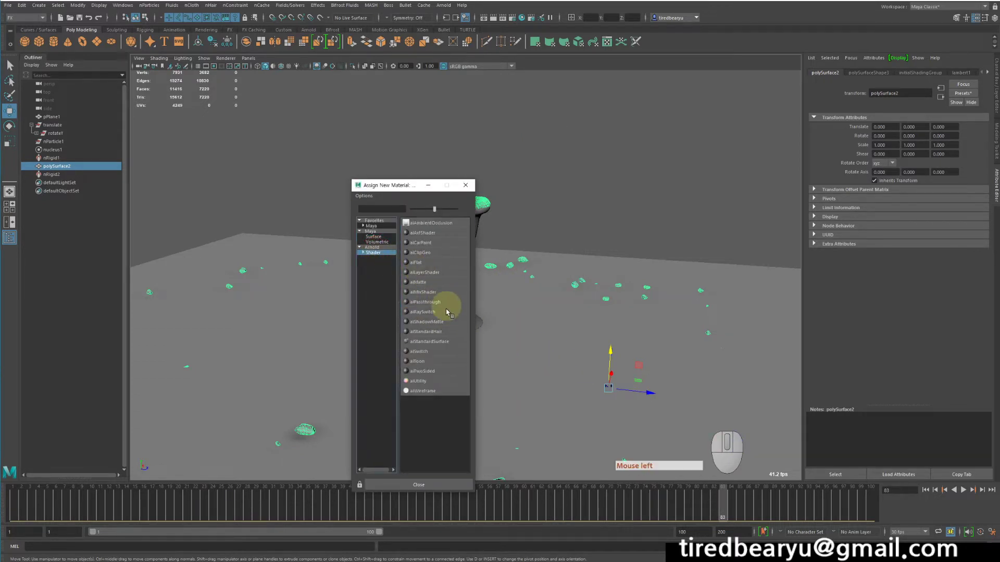
{"action": "left_click", "coordinate": [427, 342]}
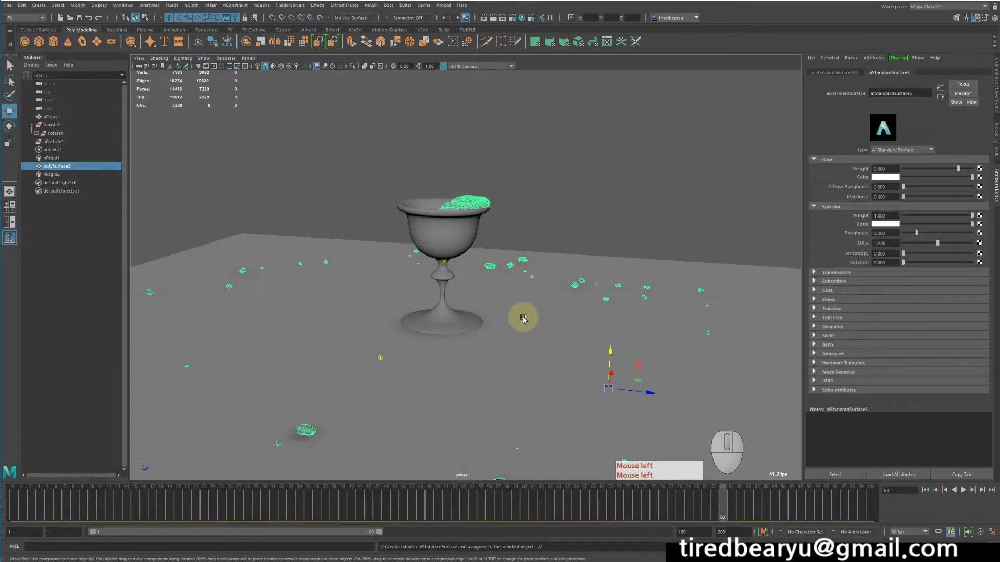
Give the ground plane its own new aiStandardSurface material.
{"action": "left_click", "coordinate": [555, 261]}
{"action": "right_click_drag", "start_coordinate": [569, 157], "coordinate": [560, 366]}
{"action": "left_click", "coordinate": [374, 253]}
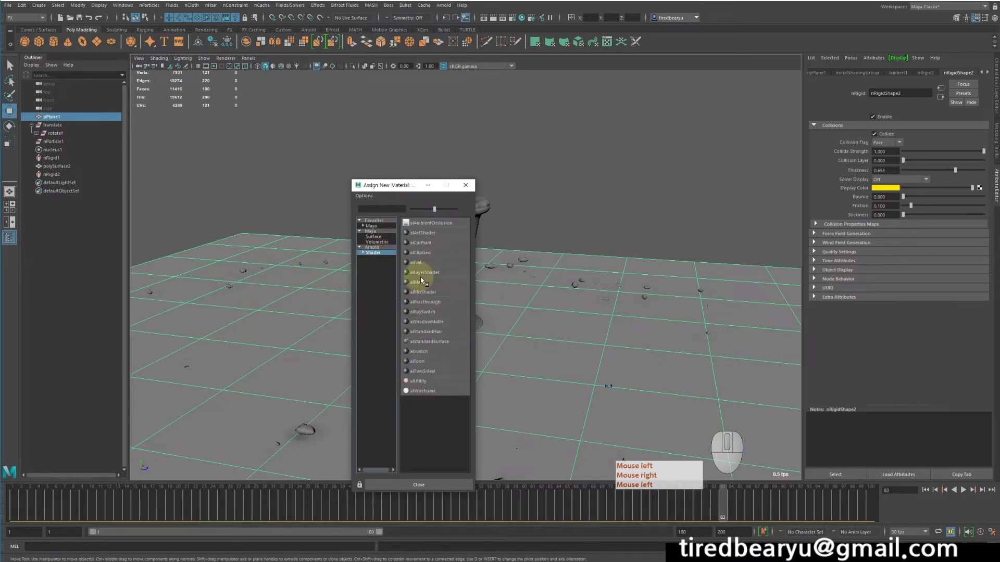
{"action": "left_click", "coordinate": [446, 339]}
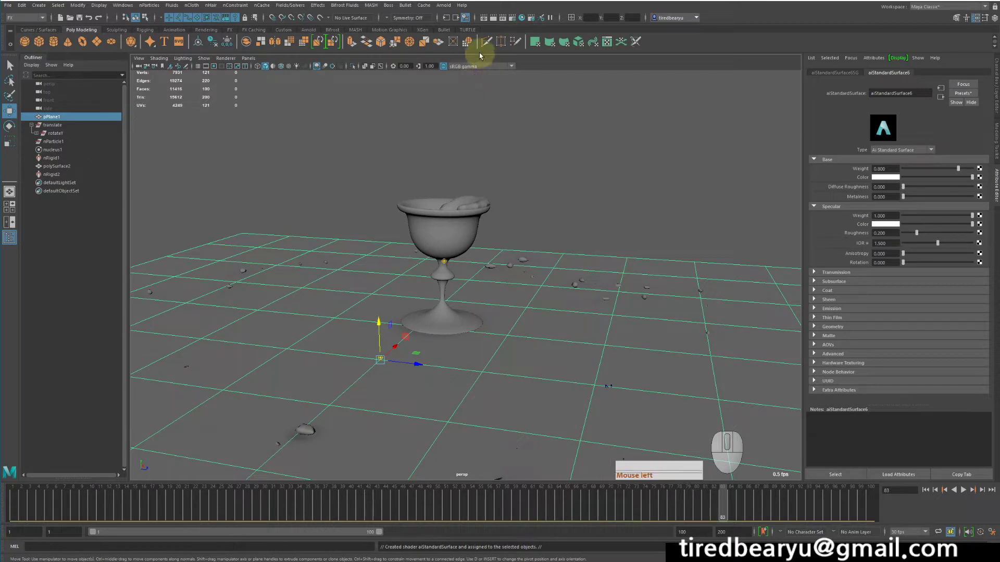
Render the current frame with Arnold, check its alpha and color channels, and close the render view.
{"action": "left_click", "coordinate": [493, 19]}
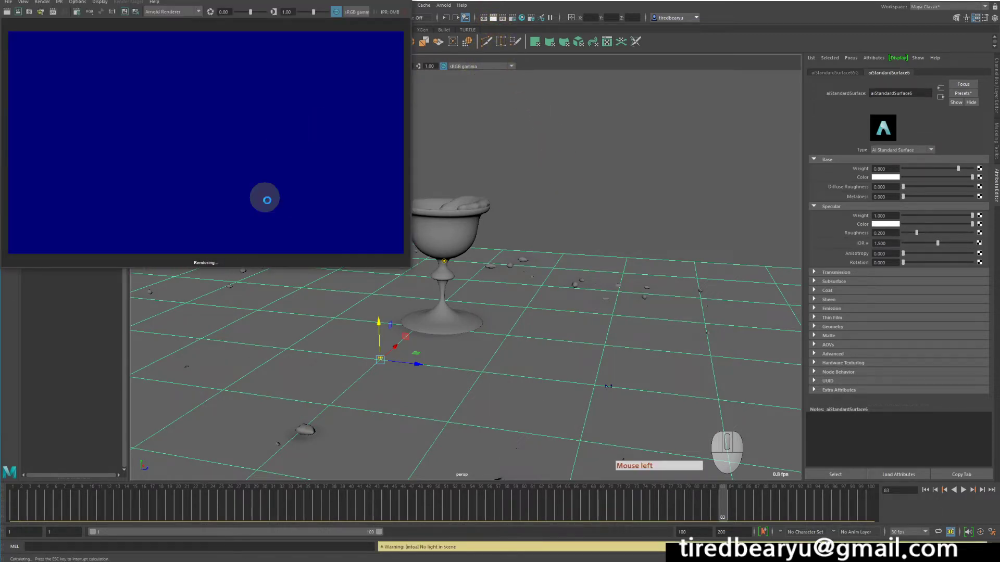
{"action": "left_click", "coordinate": [210, 12]}
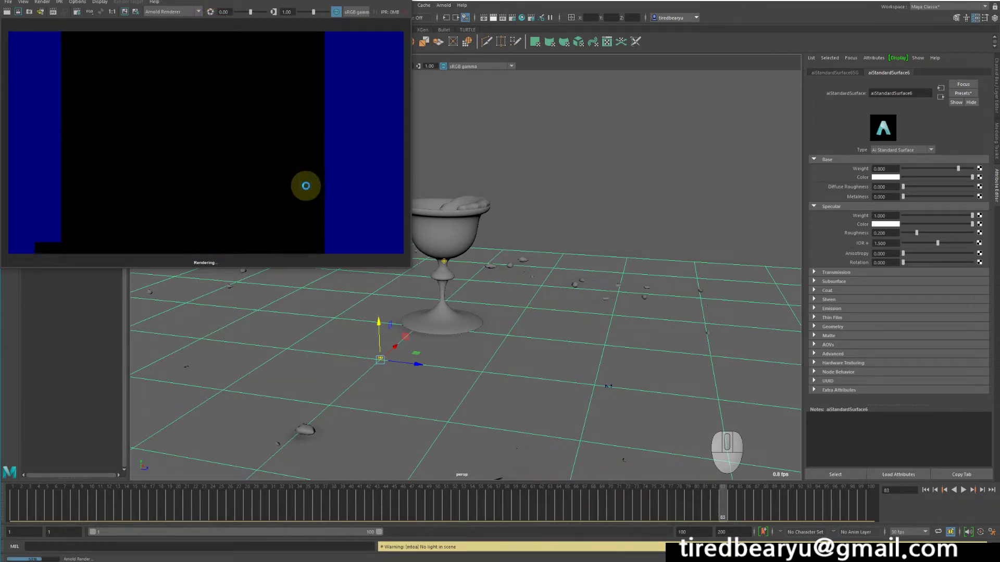
{"action": "left_click", "coordinate": [100, 11]}
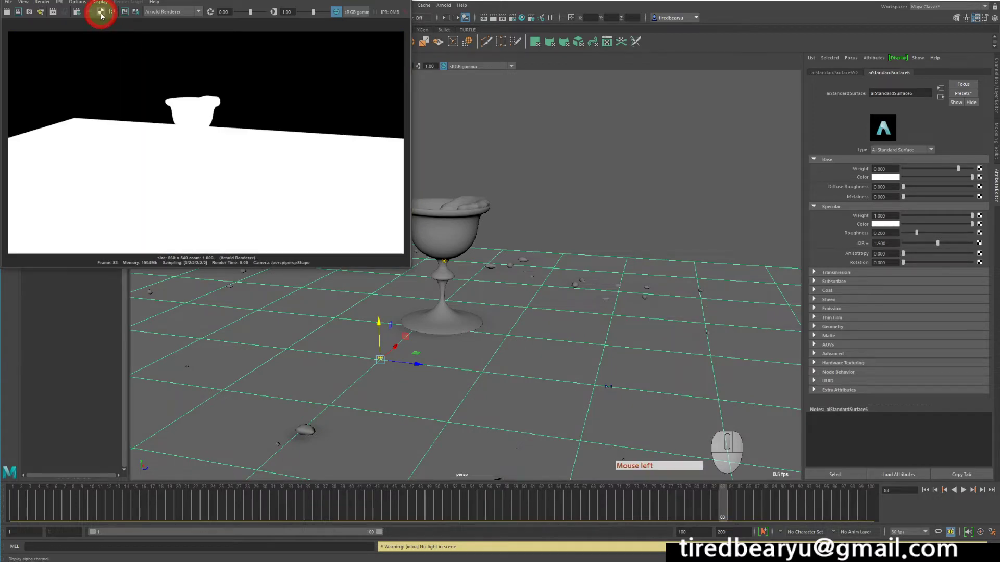
{"action": "left_click", "coordinate": [97, 13]}
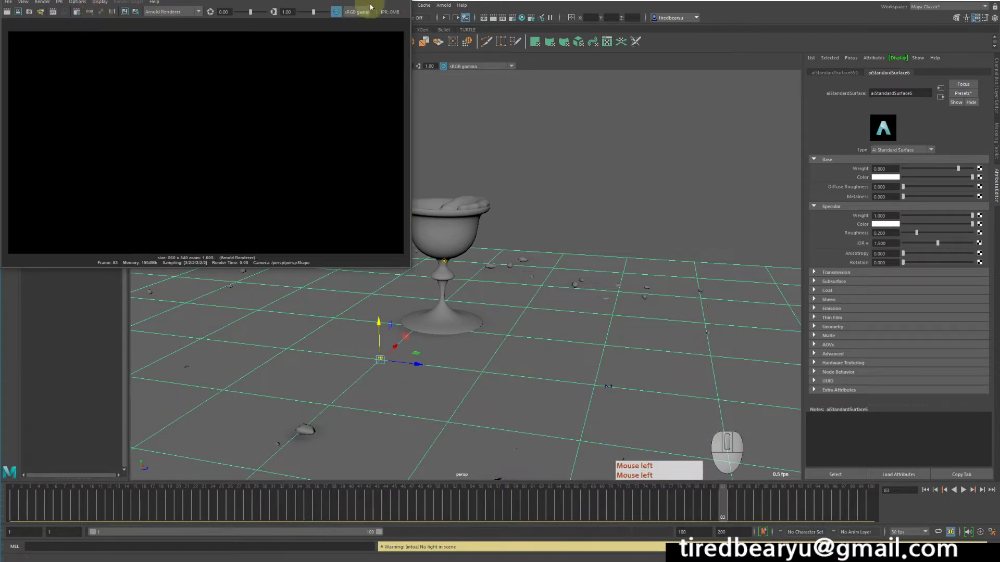
{"action": "left_click", "coordinate": [401, 6]}
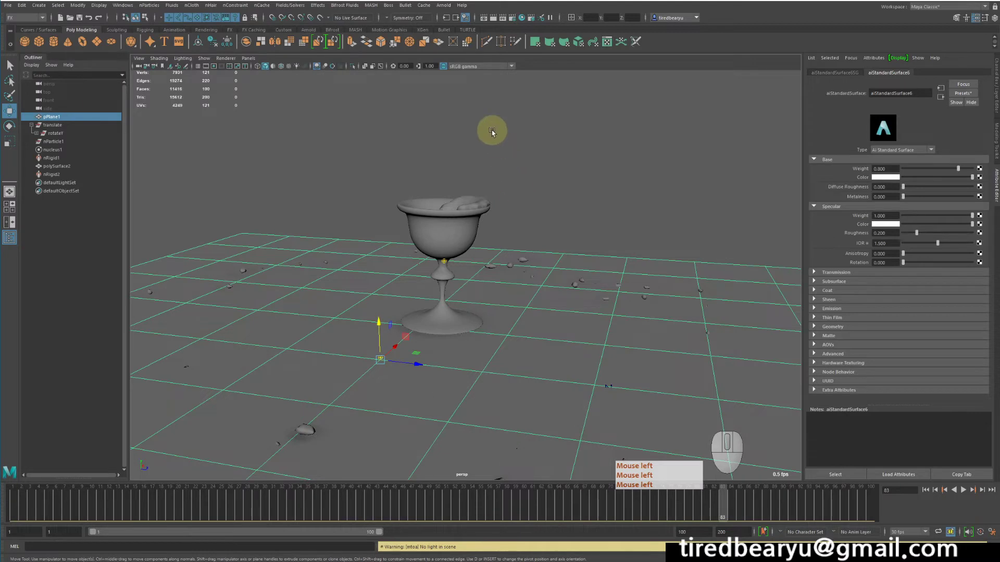
Add an Arnold Skydome Light to the scene and render the current frame with it.
{"action": "left_click", "coordinate": [446, 7]}
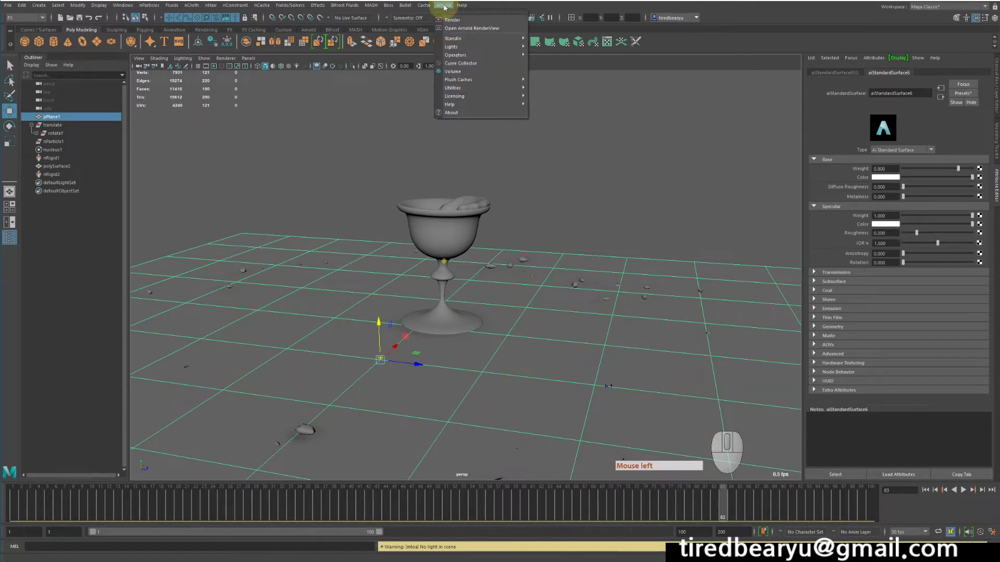
{"action": "mouse_move", "coordinate": [468, 47]}
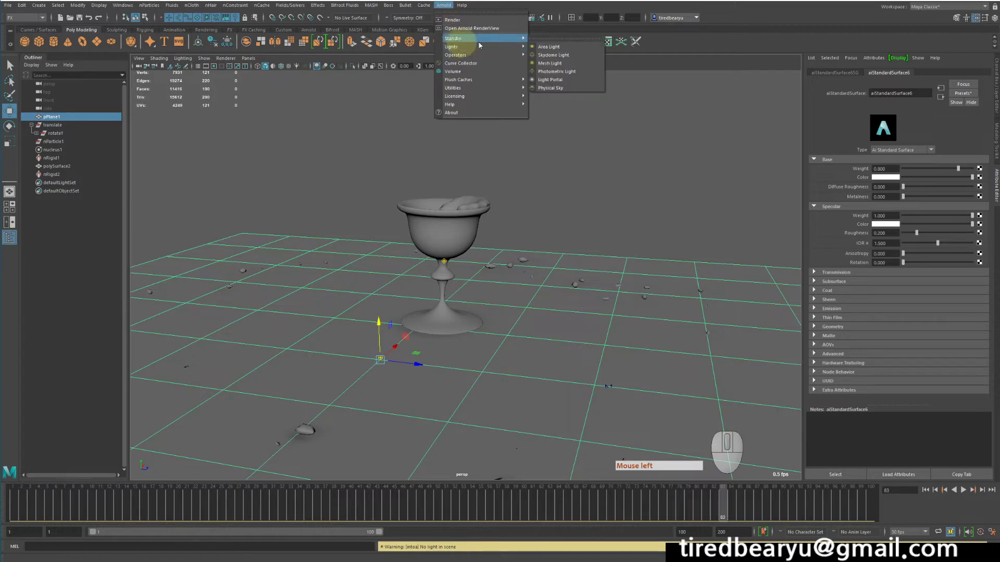
{"action": "left_click", "coordinate": [564, 56]}
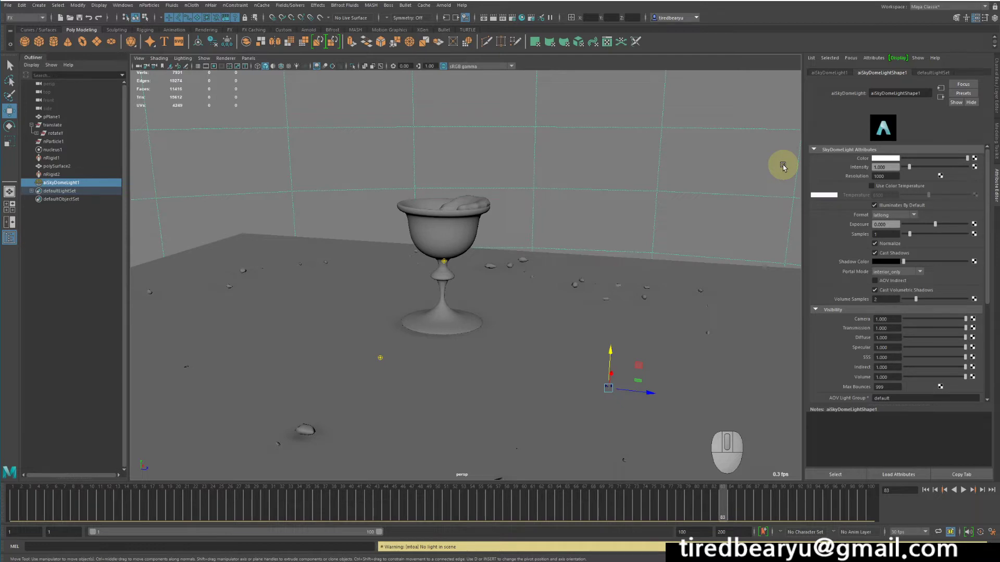
{"action": "left_click", "coordinate": [493, 19]}
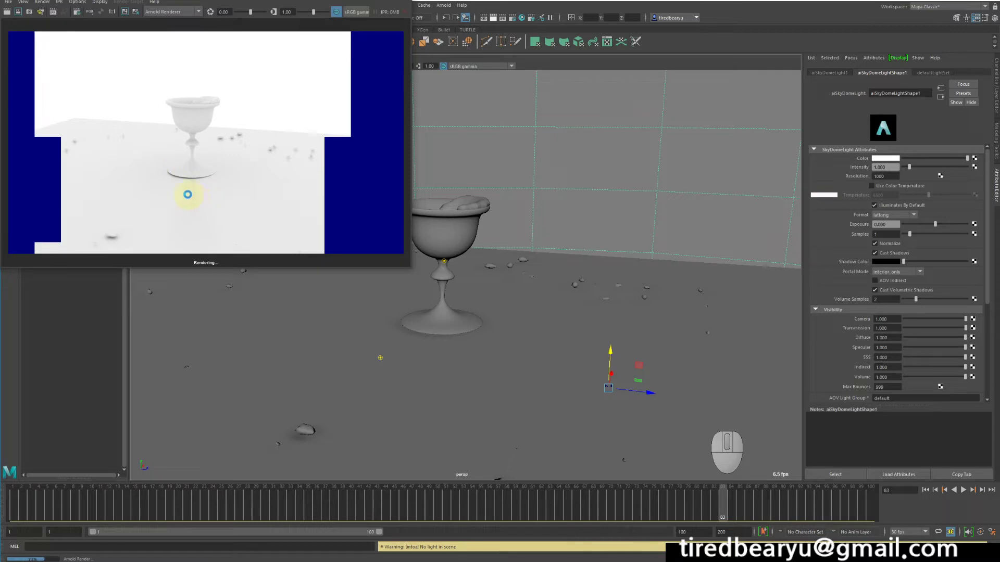
Go to frame 43 and render the liquid splashing out of the goblet.
{"action": "left_click", "coordinate": [439, 507]}
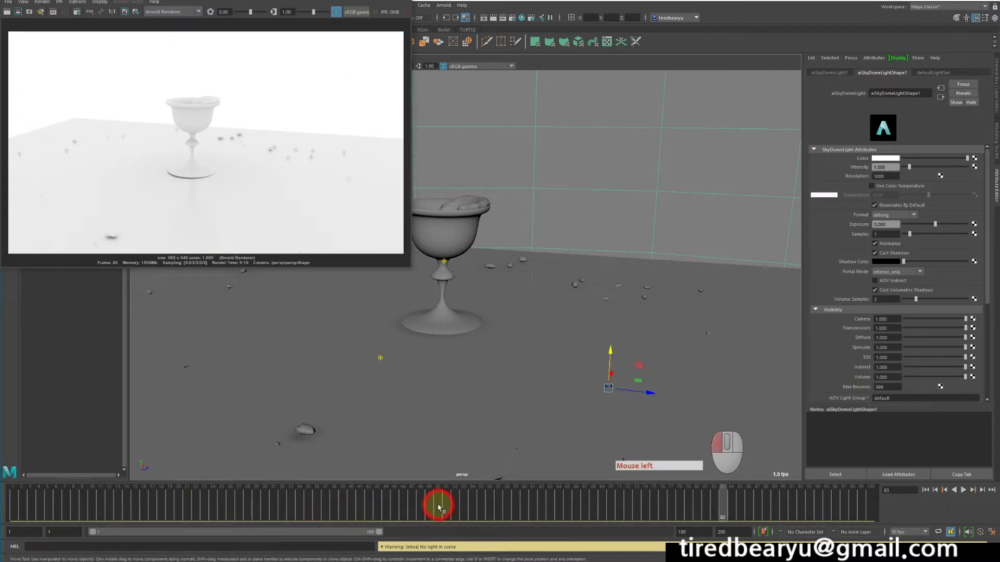
{"action": "left_click", "coordinate": [377, 508]}
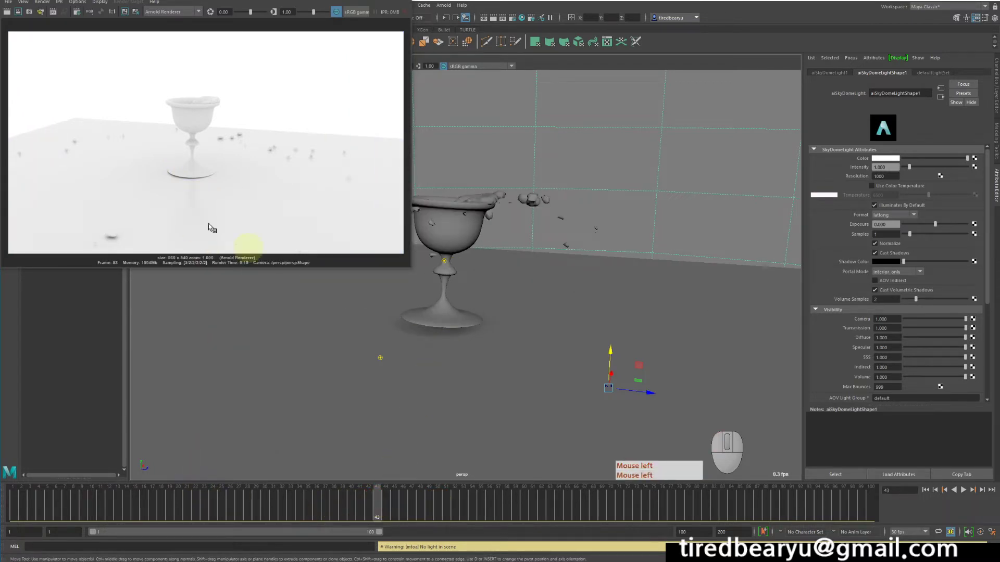
{"action": "left_click", "coordinate": [7, 11]}
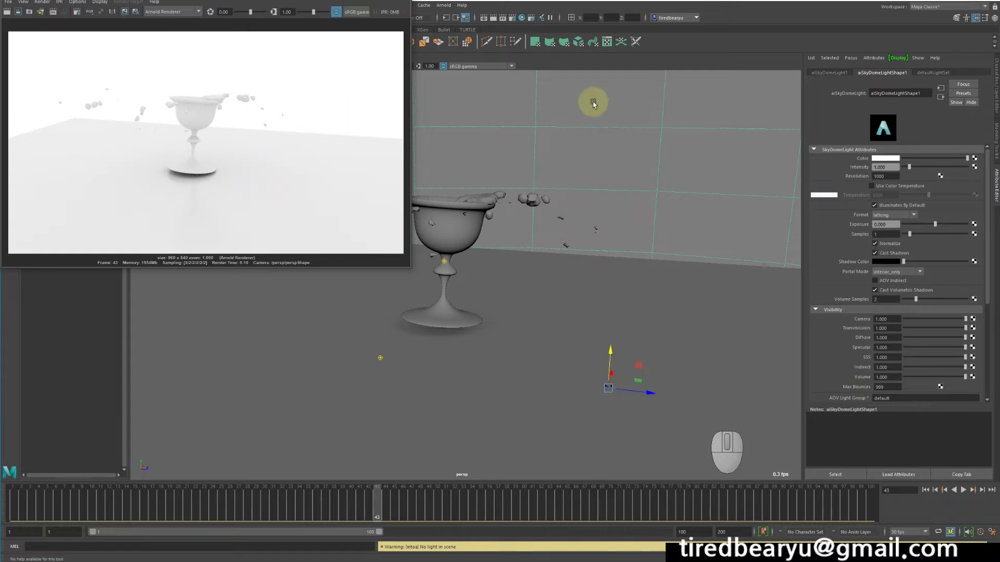
{"action": "left_click", "coordinate": [666, 131]}
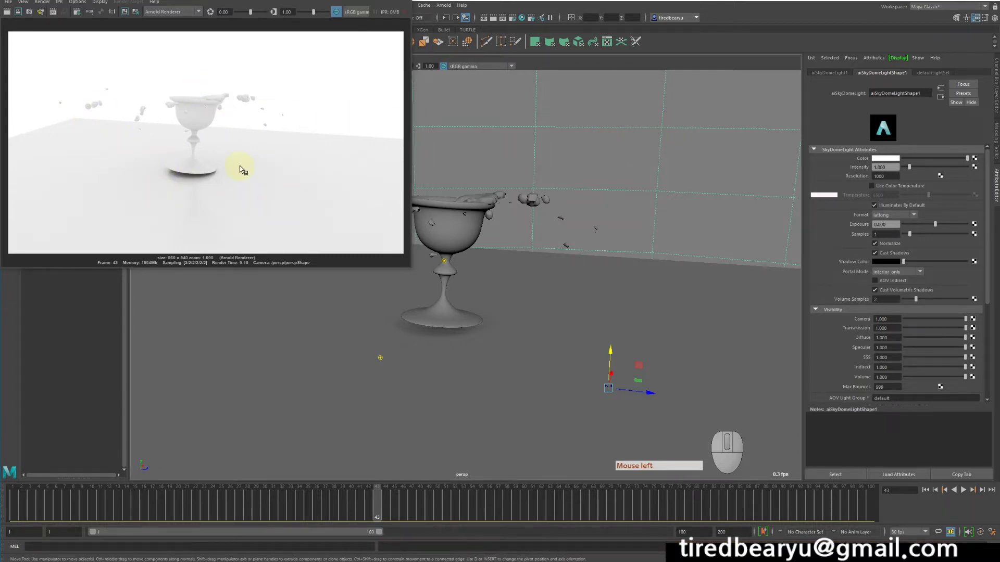
{"action": "left_click", "coordinate": [712, 139]}
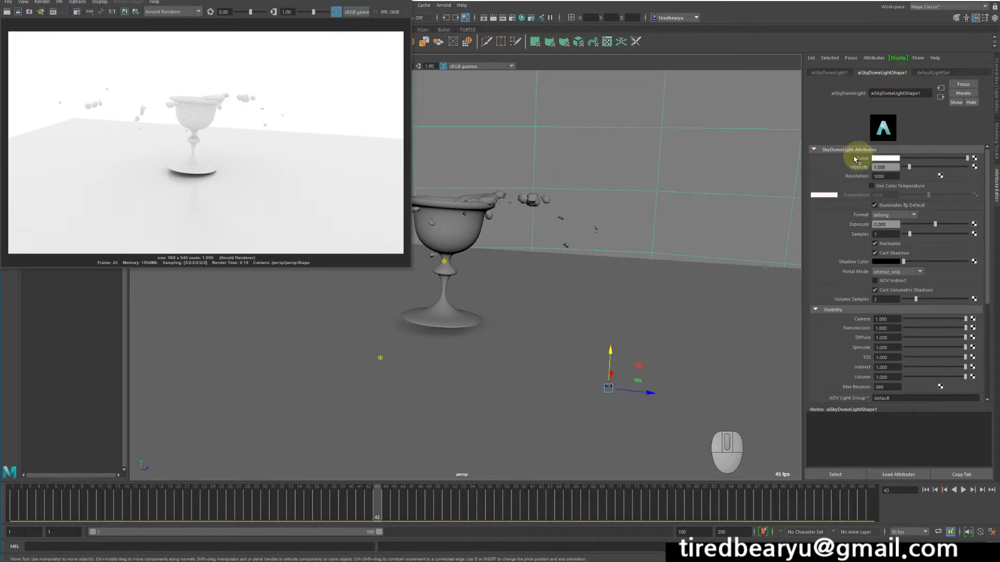
Connect a File texture to the skydome light's color and pick quarry_03_4k.hdr from the project's sourceimages folder.
{"action": "left_click", "coordinate": [975, 160]}
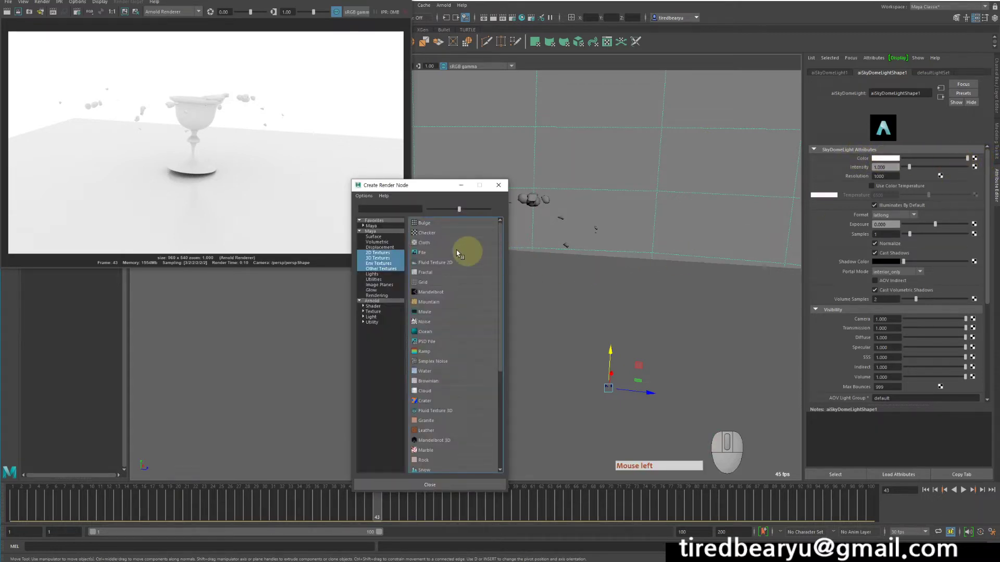
{"action": "left_click", "coordinate": [429, 253]}
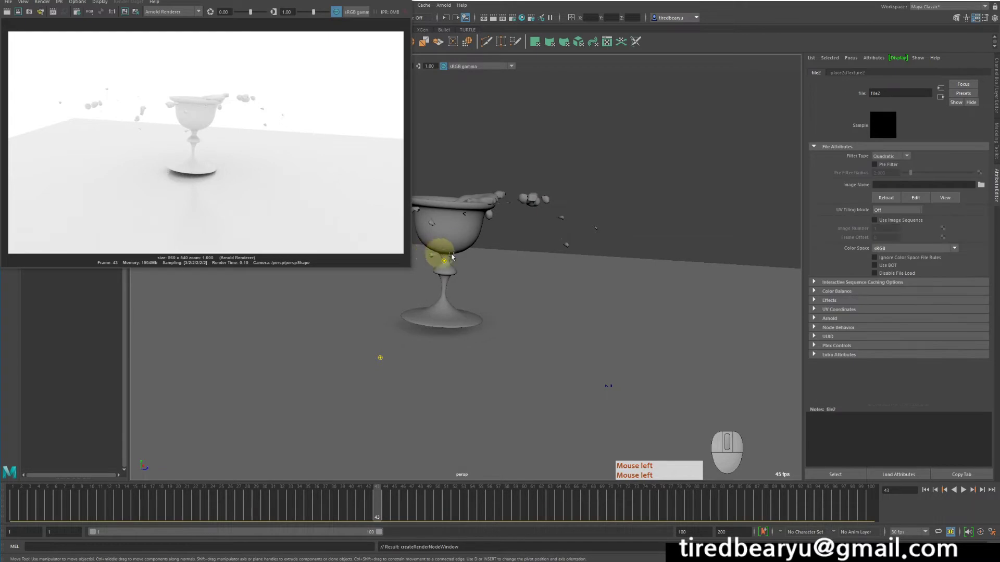
{"action": "left_click", "coordinate": [981, 186]}
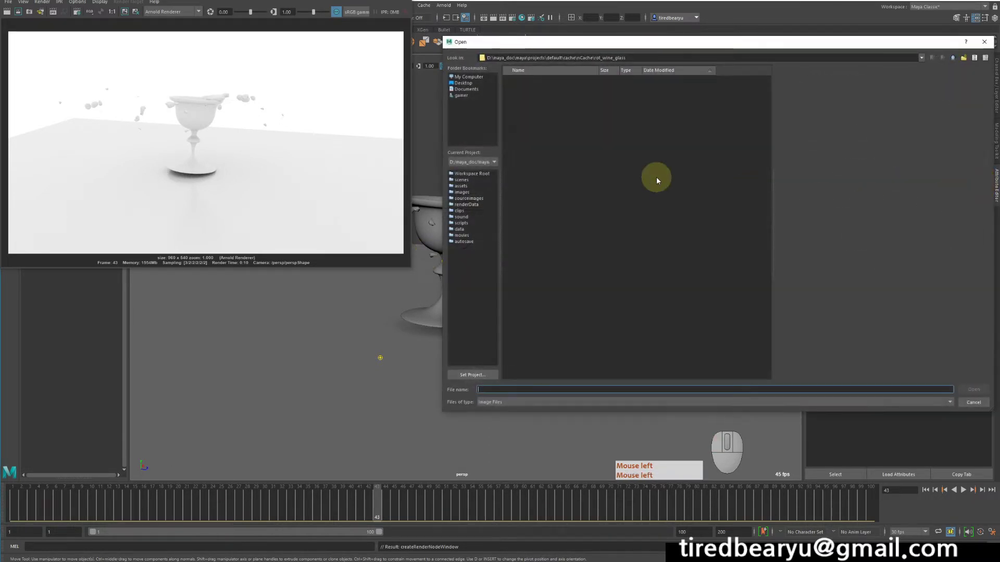
{"action": "left_click", "coordinate": [469, 199]}
{"action": "scroll", "coordinate": [632, 273], "scroll_direction": "down", "scroll_amount": 15}
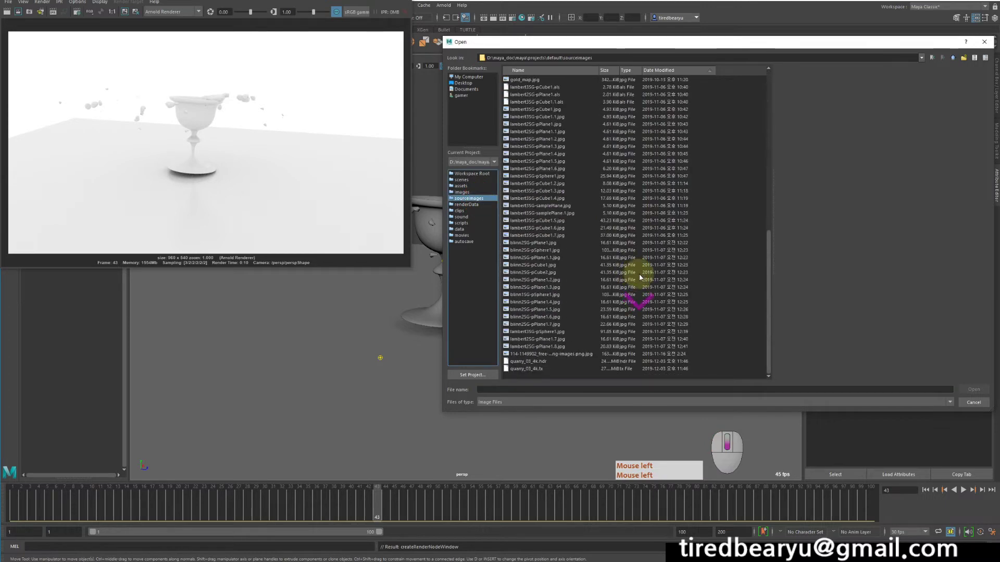
{"action": "left_click", "coordinate": [542, 361]}
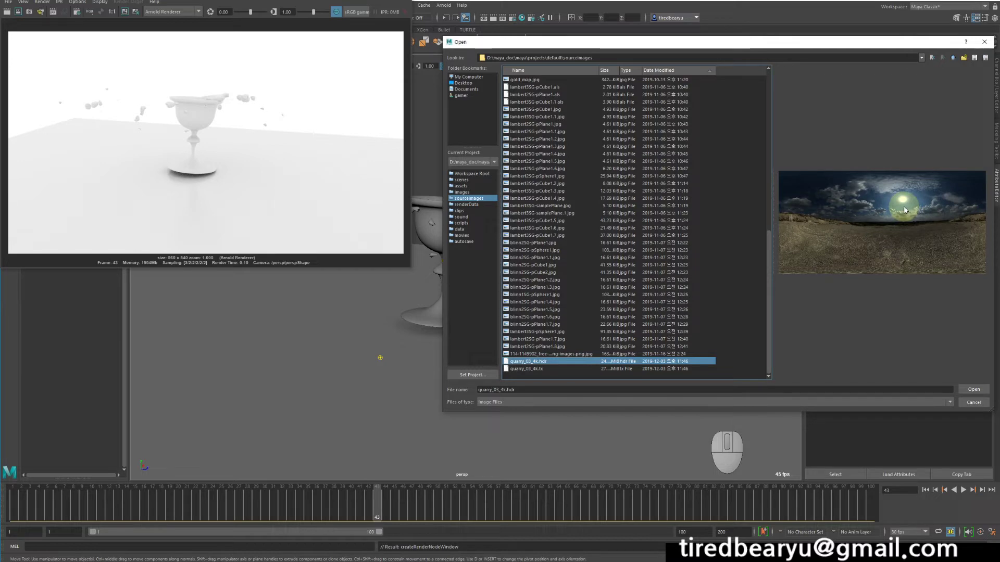
Compare the HDR_029_Sky_Cloudy images with quarry_03_4k.hdr, load quarry_03_4k.hdr as the skydome texture and render the frame.
{"action": "scroll", "coordinate": [617, 330], "scroll_direction": "up", "scroll_amount": 15}
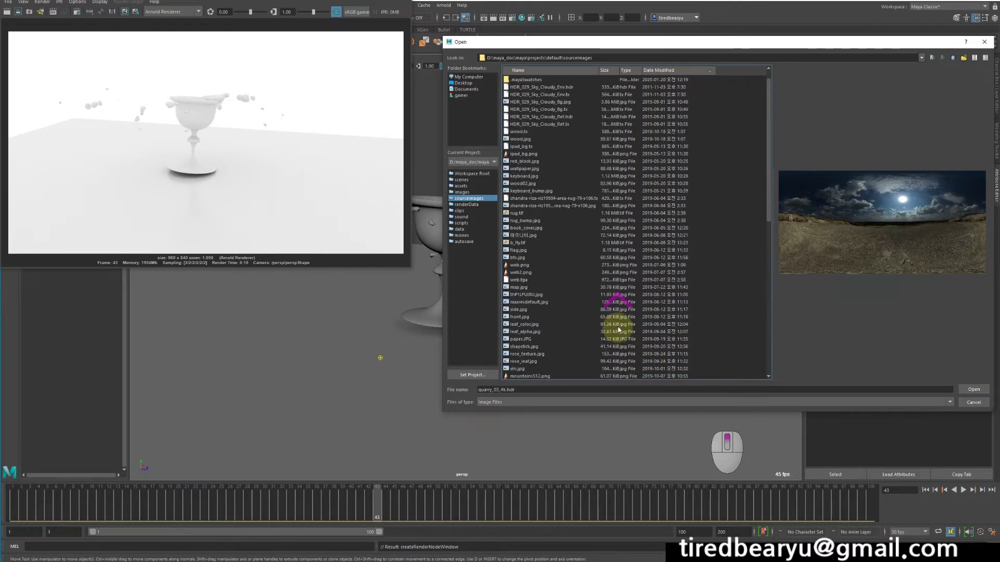
{"action": "left_click", "coordinate": [570, 116]}
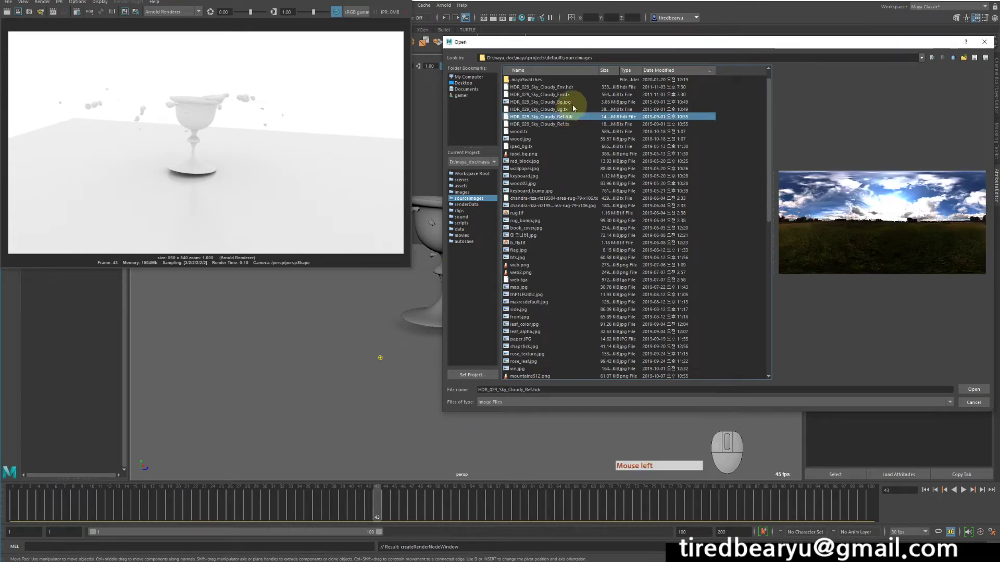
{"action": "left_click", "coordinate": [571, 88]}
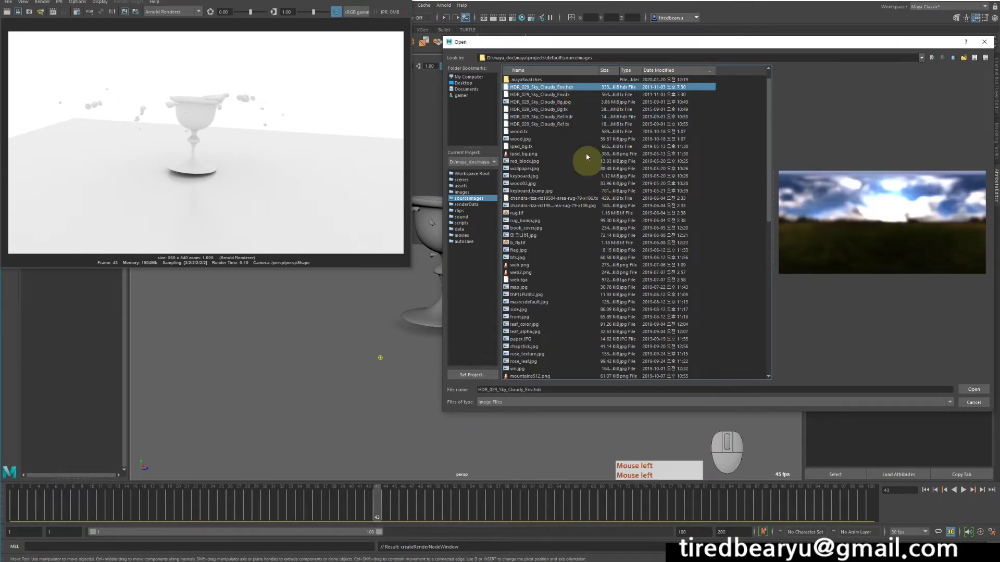
{"action": "scroll", "coordinate": [595, 175], "scroll_direction": "down", "scroll_amount": 13}
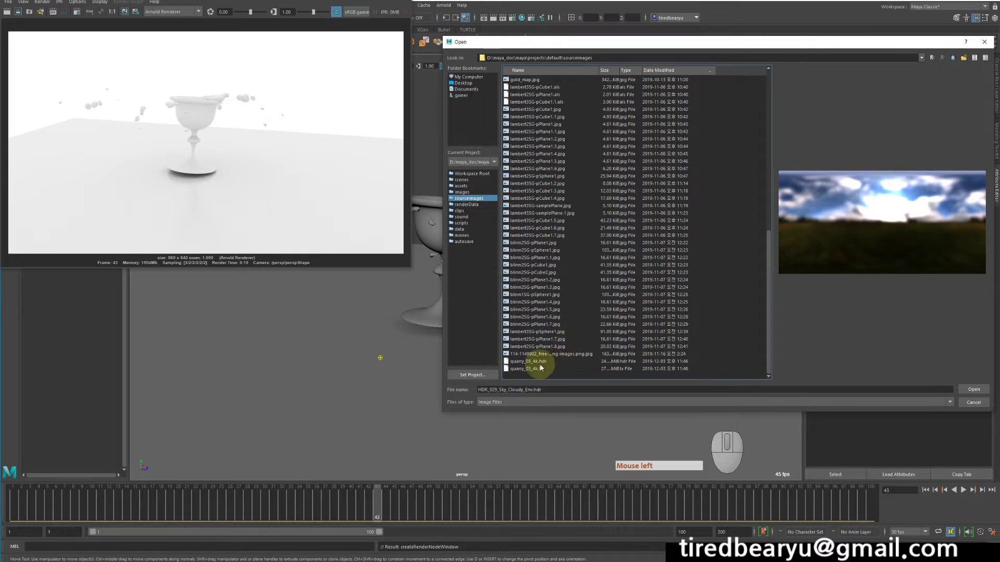
{"action": "left_click", "coordinate": [540, 361]}
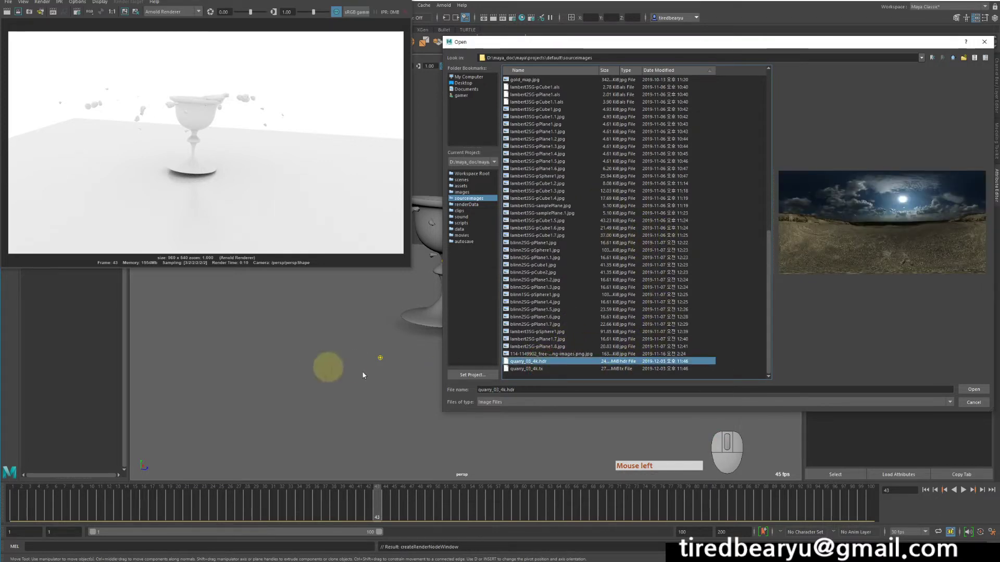
{"action": "left_click", "coordinate": [967, 388]}
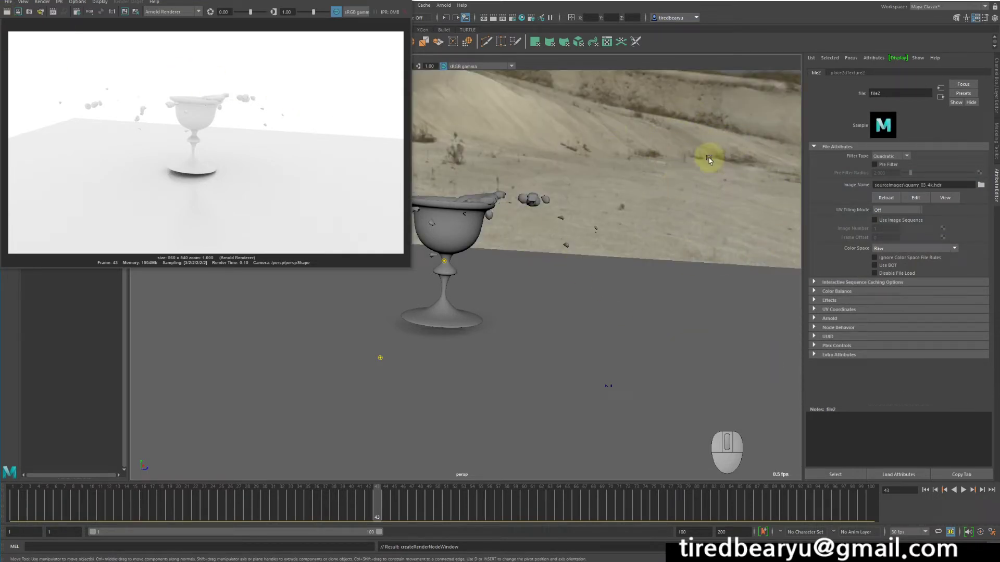
{"action": "left_click", "coordinate": [6, 12]}
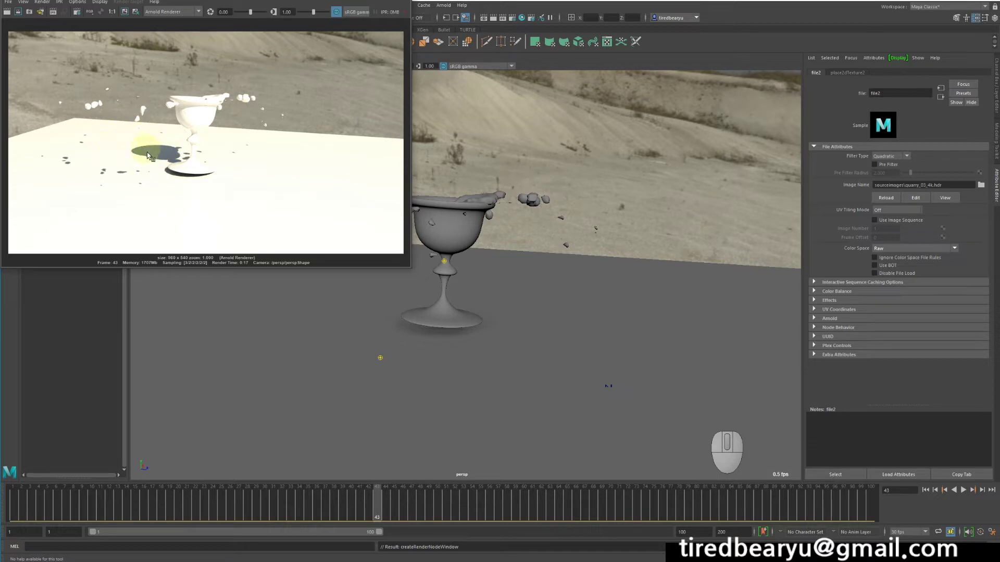
Inspect the quarry environment around the goblet and frame the goblet and floor against the sandy hillside.
{"action": "left_click_drag", "start_coordinate": [526, 271], "coordinate": [598, 194], "text": "alt"}
{"action": "middle_click_drag", "start_coordinate": [599, 194], "coordinate": [592, 259], "text": "alt"}
{"action": "left_click_drag", "start_coordinate": [591, 259], "coordinate": [585, 248], "text": "alt"}
{"action": "right_click_drag", "start_coordinate": [585, 248], "coordinate": [476, 217], "text": "alt"}
{"action": "left_click_drag", "start_coordinate": [476, 203], "coordinate": [485, 230], "text": "alt"}
{"action": "middle_click_drag", "start_coordinate": [485, 216], "coordinate": [492, 284], "text": "alt"}
{"action": "left_click_drag", "start_coordinate": [492, 284], "coordinate": [534, 249], "text": "alt"}
{"action": "middle_click_drag", "start_coordinate": [535, 250], "coordinate": [509, 197], "text": "alt"}
{"action": "right_click_drag", "start_coordinate": [509, 197], "coordinate": [607, 223], "text": "alt"}
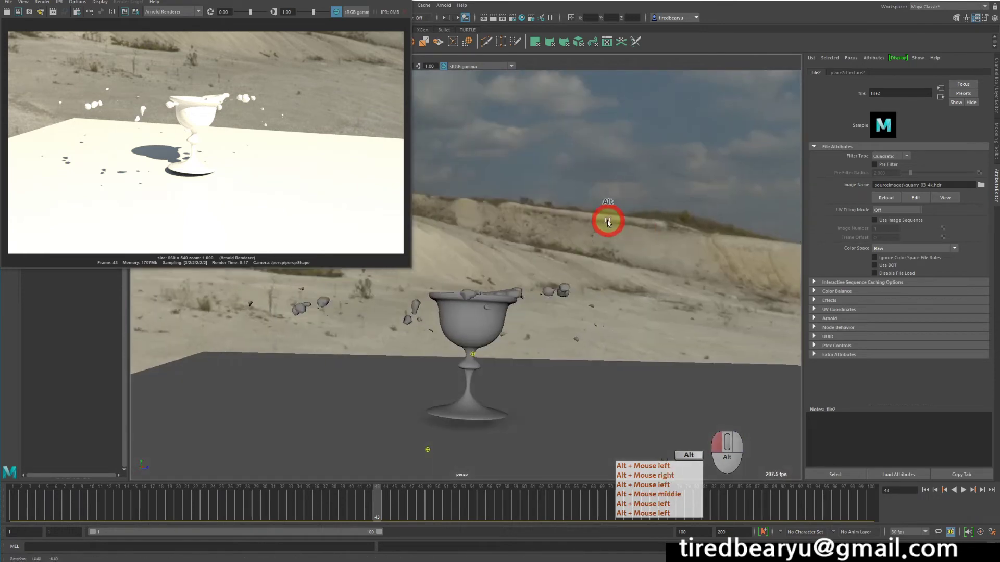
{"action": "left_click_drag", "start_coordinate": [607, 223], "coordinate": [681, 263], "text": "alt"}
{"action": "right_click_drag", "start_coordinate": [681, 264], "coordinate": [484, 156], "text": "alt"}
{"action": "left_click_drag", "start_coordinate": [487, 158], "coordinate": [539, 184], "text": "alt"}
{"action": "middle_click_drag", "start_coordinate": [539, 183], "coordinate": [538, 201], "text": "alt"}
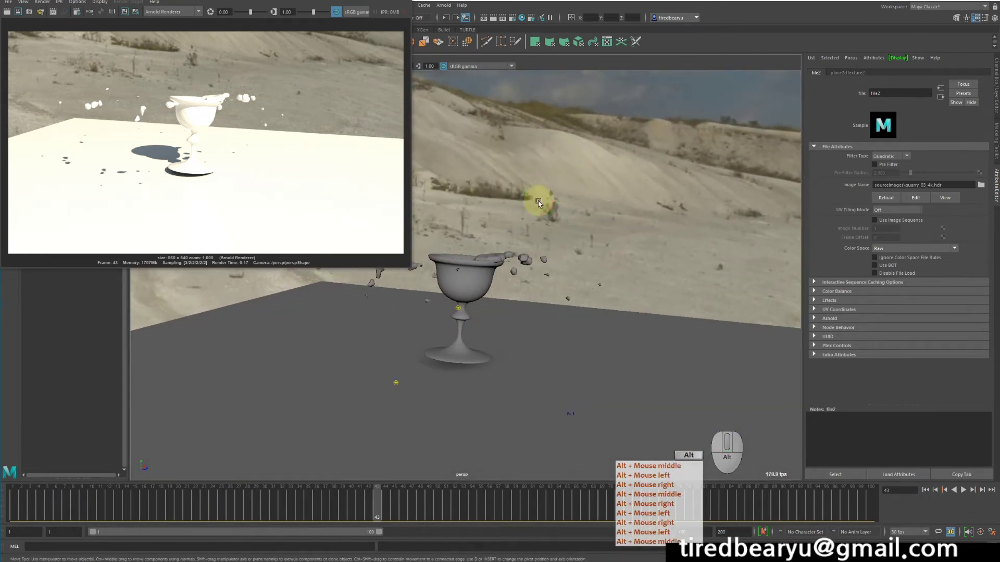
{"action": "left_click_drag", "start_coordinate": [538, 201], "coordinate": [544, 211], "text": "alt"}
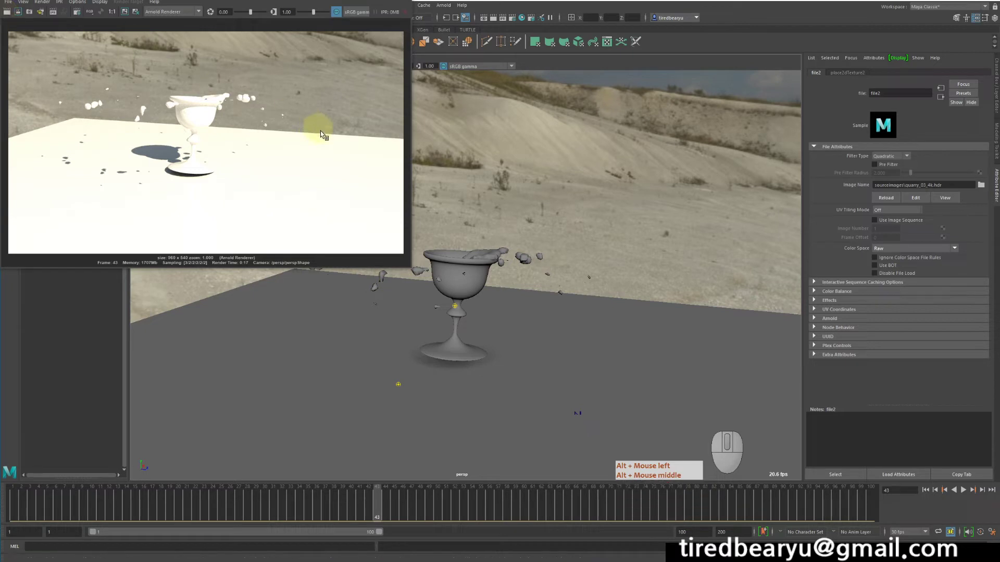
{"action": "middle_click_drag", "start_coordinate": [586, 250], "coordinate": [596, 252], "text": "alt"}
{"action": "right_click_drag", "start_coordinate": [596, 252], "coordinate": [614, 251], "text": "alt"}
{"action": "middle_click_drag", "start_coordinate": [614, 251], "coordinate": [636, 249], "text": "alt"}
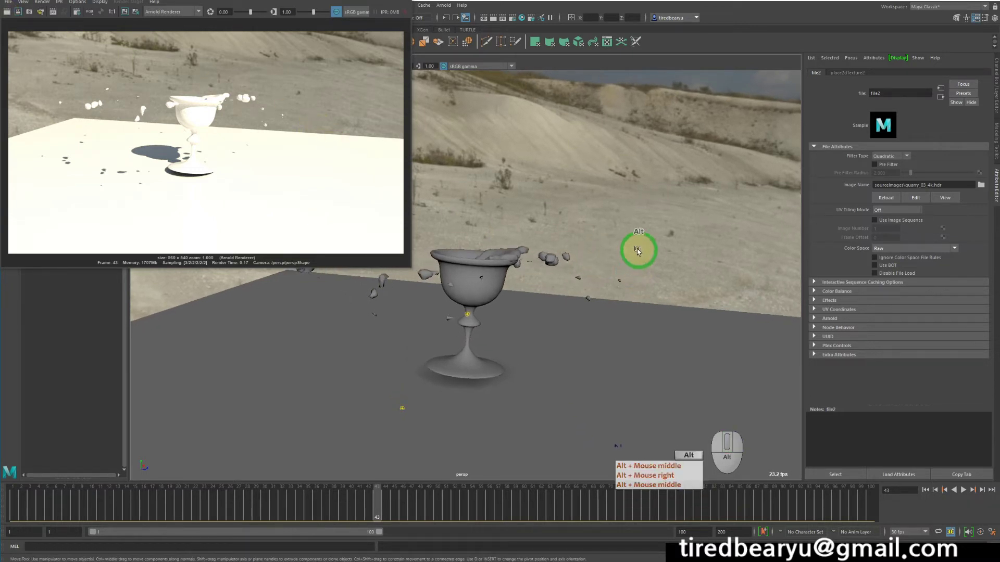
Replace the settings of the goblet's aiStandardSurface material with the Glass preset.
{"action": "left_click", "coordinate": [513, 254]}
{"action": "left_click", "coordinate": [468, 279]}
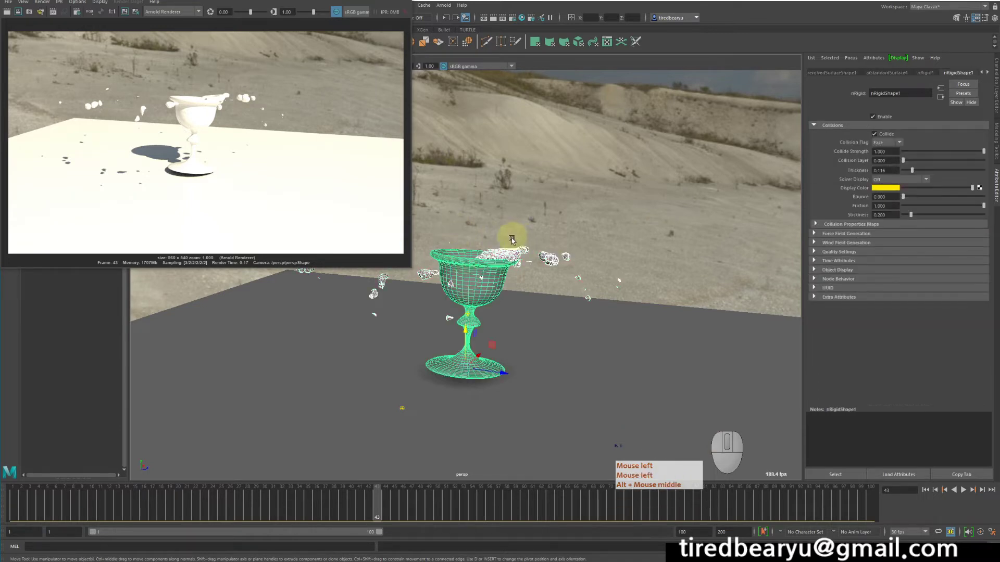
{"action": "left_click", "coordinate": [453, 265]}
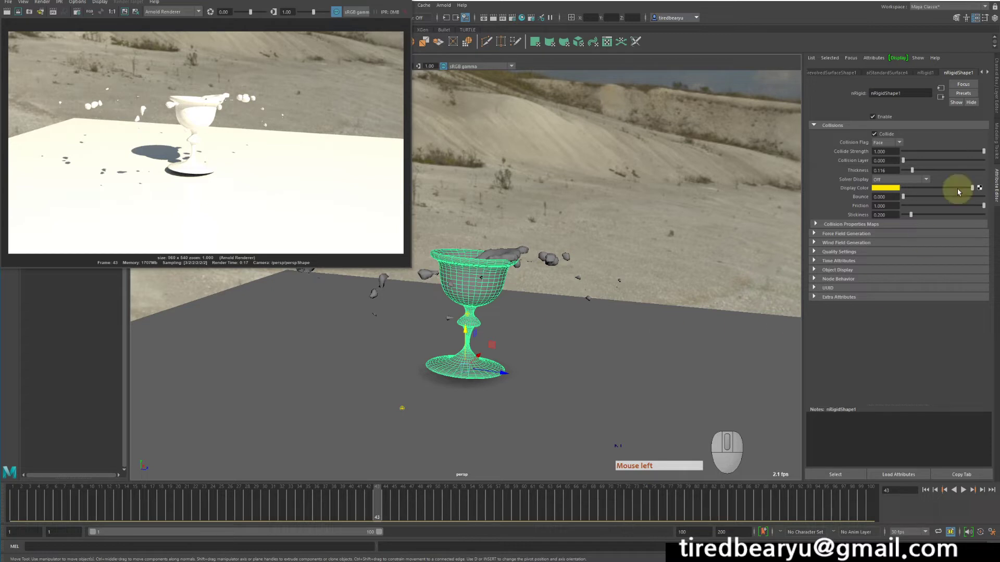
{"action": "left_click", "coordinate": [891, 74]}
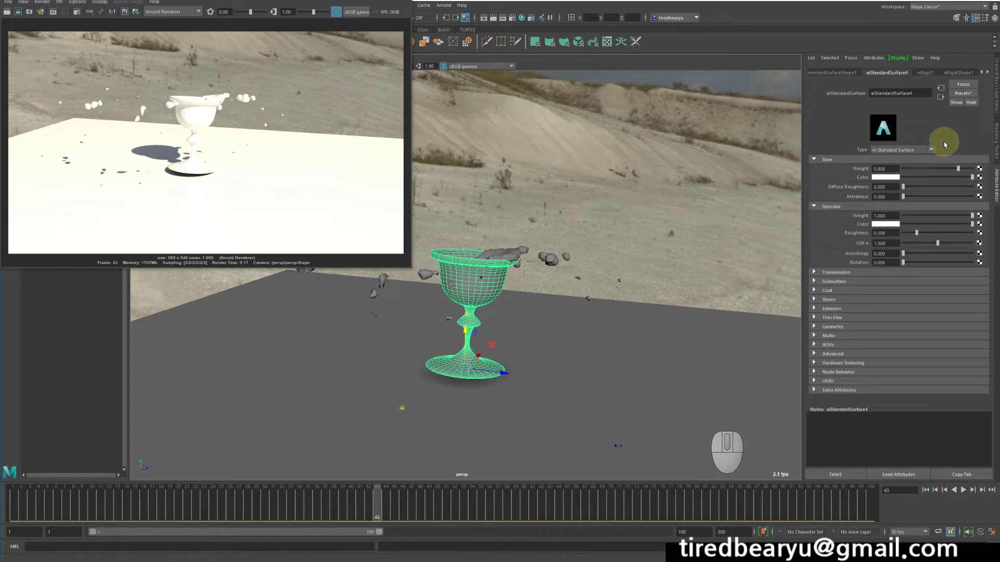
{"action": "left_click", "coordinate": [961, 95]}
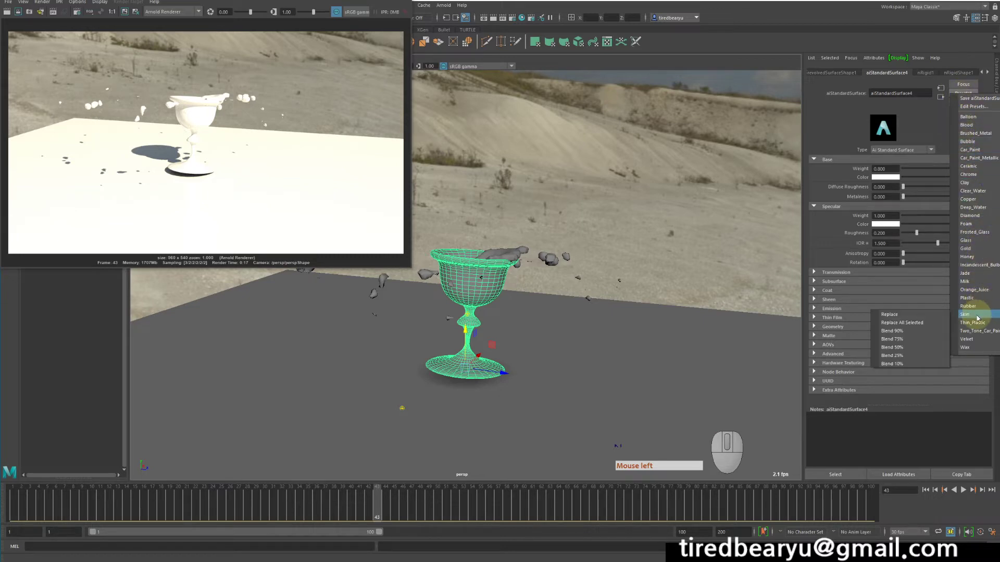
{"action": "mouse_move", "coordinate": [991, 178]}
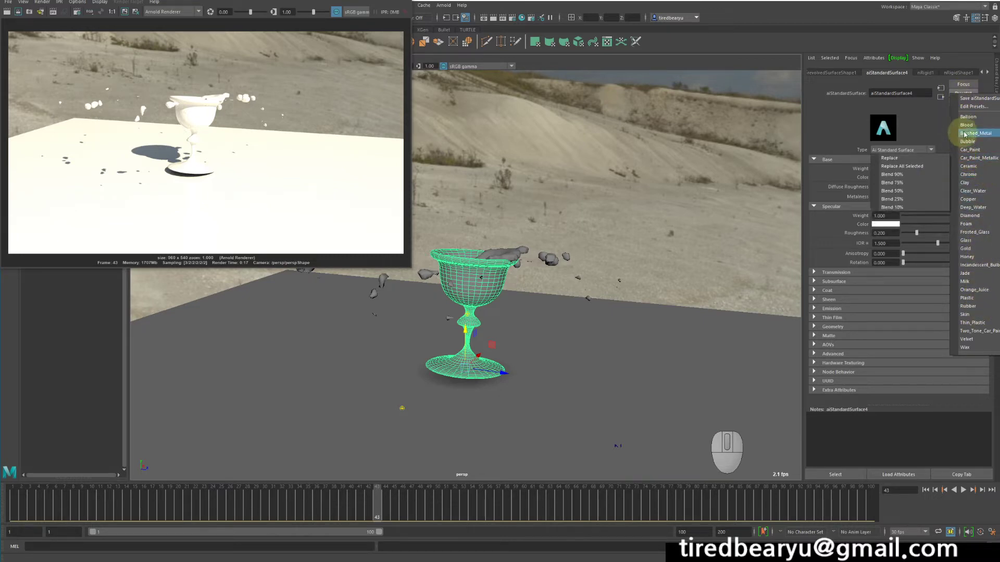
{"action": "mouse_move", "coordinate": [971, 274]}
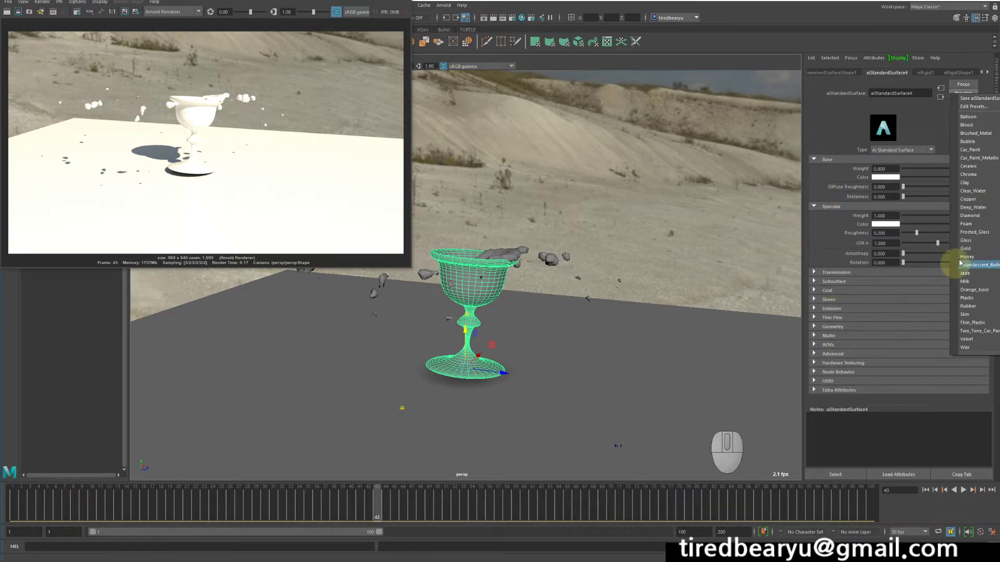
{"action": "left_click", "coordinate": [991, 244]}
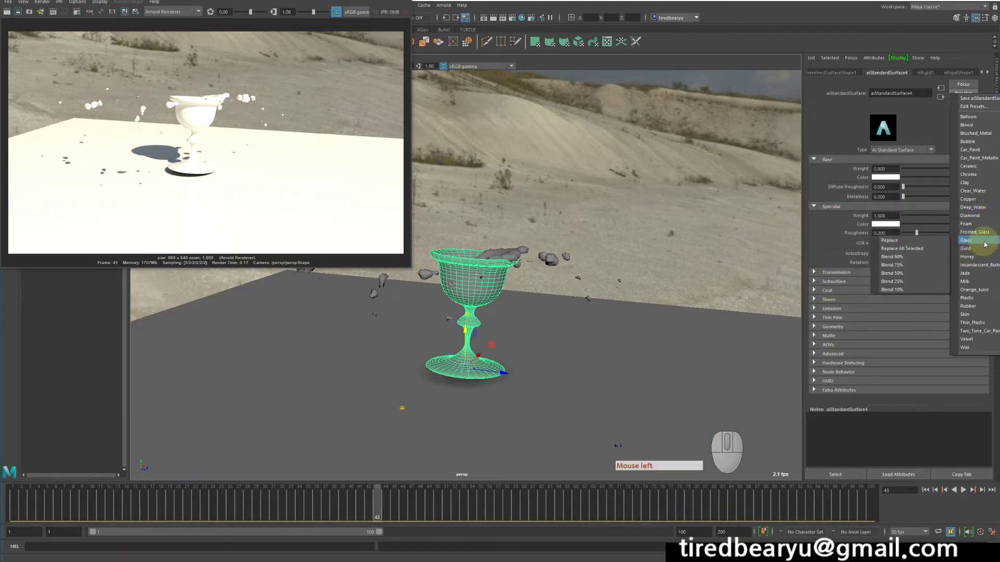
{"action": "left_click", "coordinate": [985, 243]}
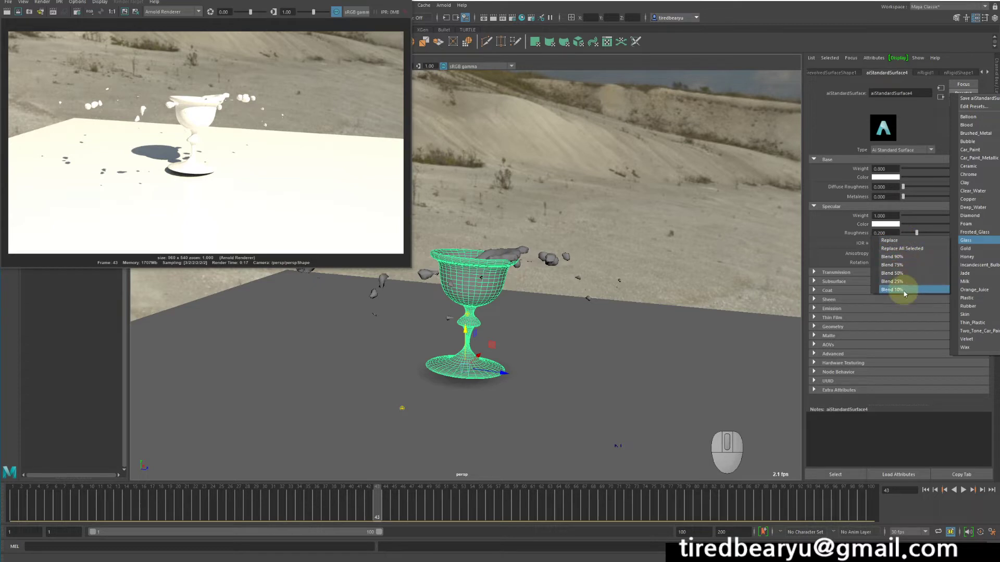
{"action": "left_click", "coordinate": [898, 242]}
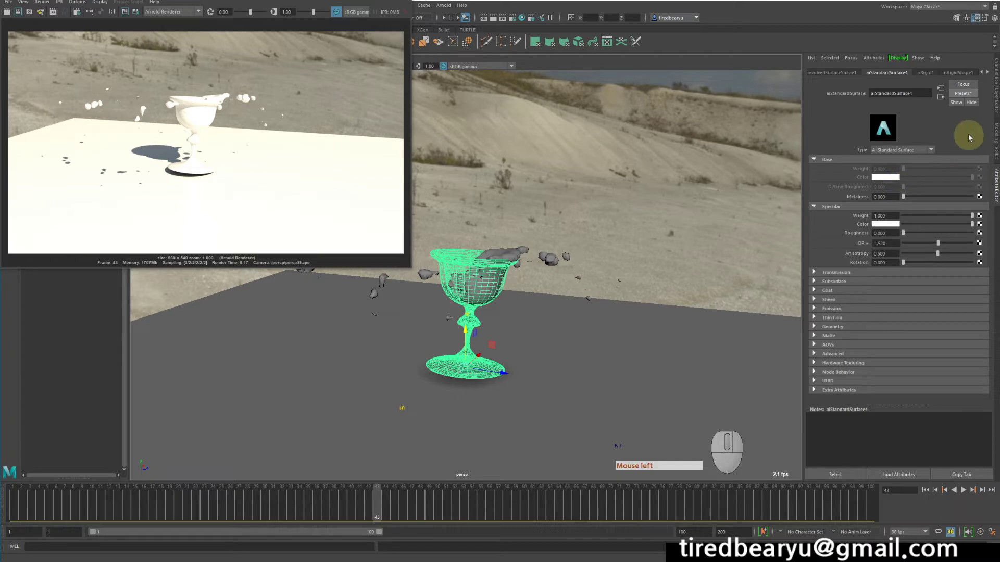
{"action": "left_click", "coordinate": [967, 94]}
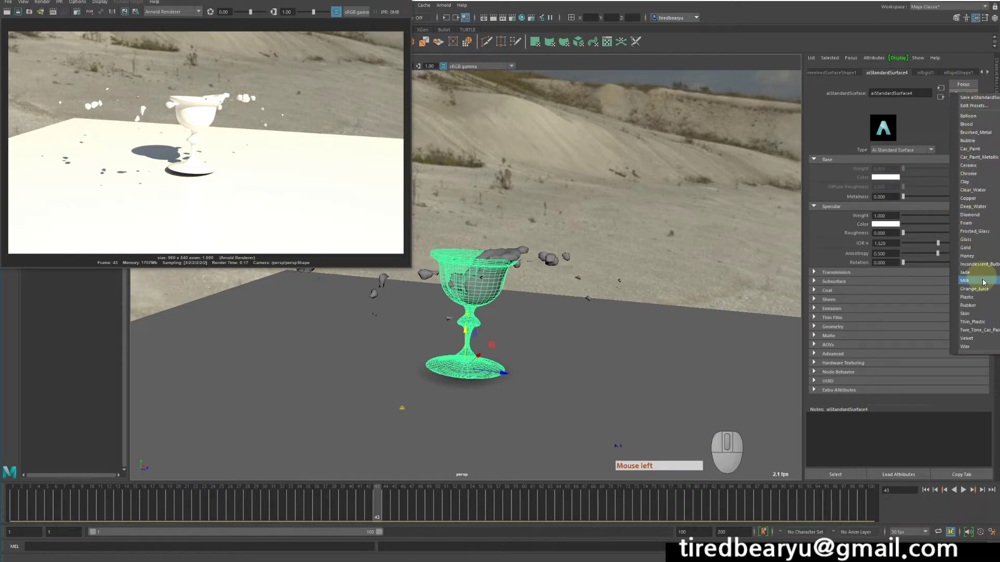
{"action": "mouse_move", "coordinate": [969, 296]}
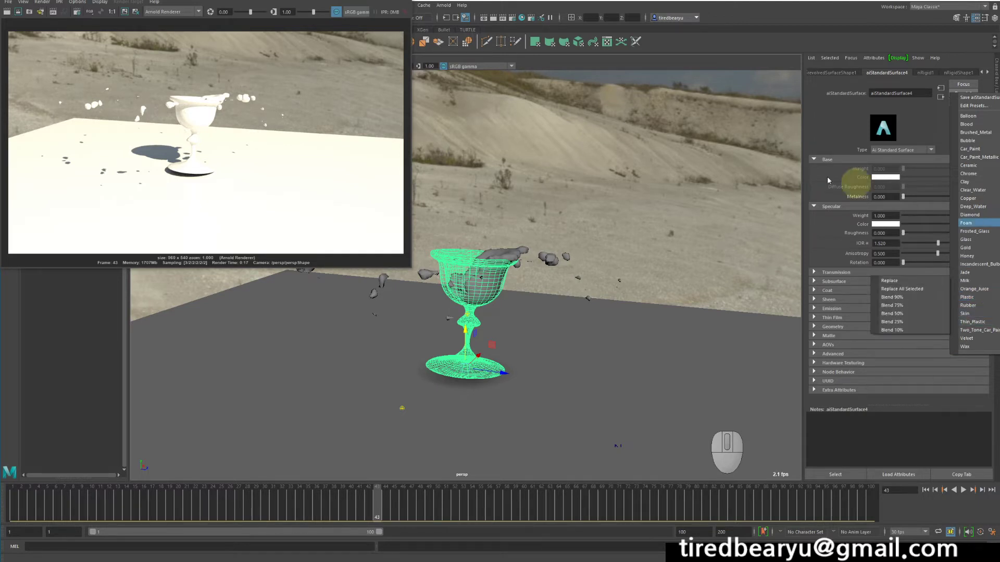
{"action": "right_click", "coordinate": [703, 150]}
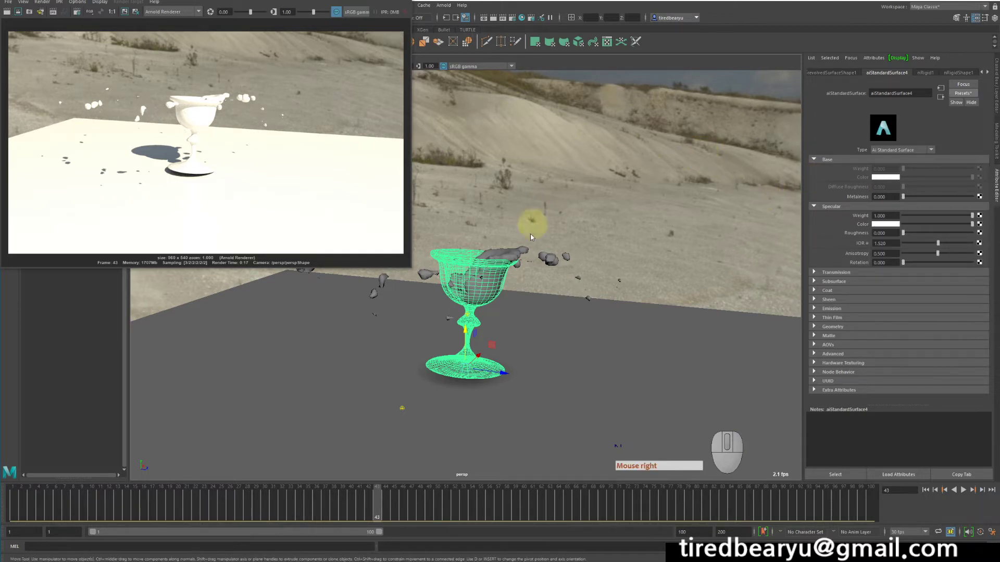
Replace the settings of the splashing liquid's aiStandardSurface material with the Blood preset.
{"action": "left_click", "coordinate": [510, 256]}
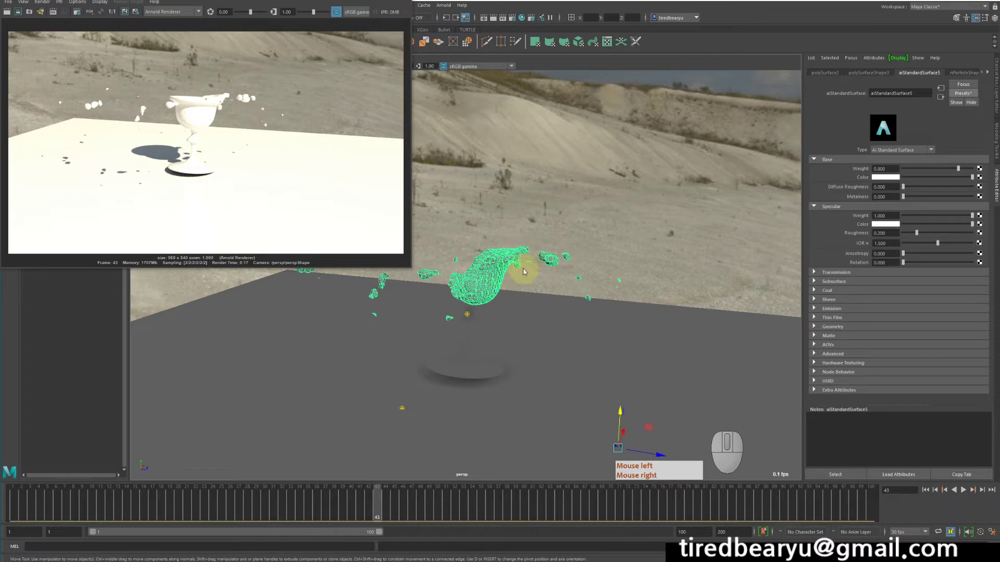
{"action": "left_click", "coordinate": [962, 93]}
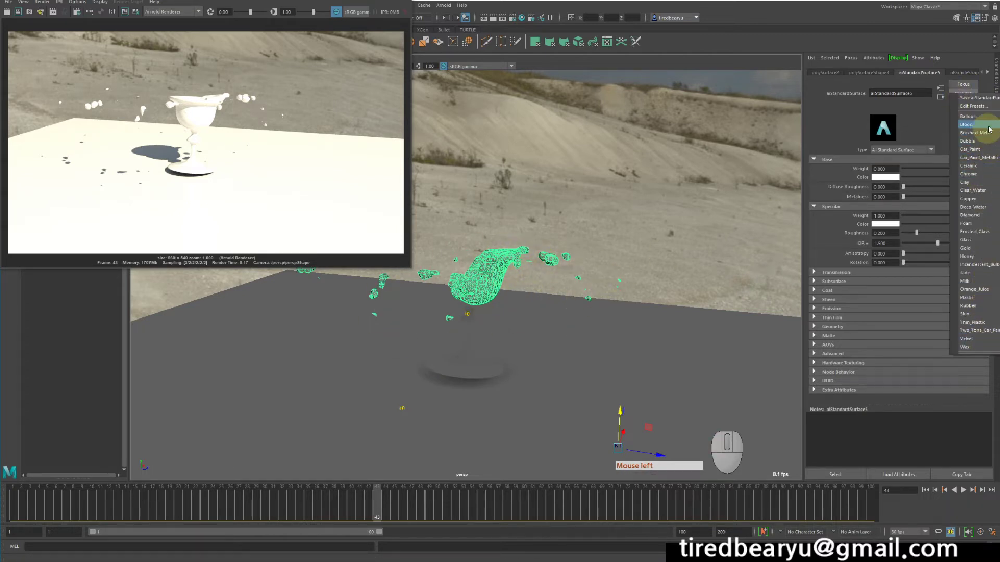
{"action": "mouse_move", "coordinate": [989, 127]}
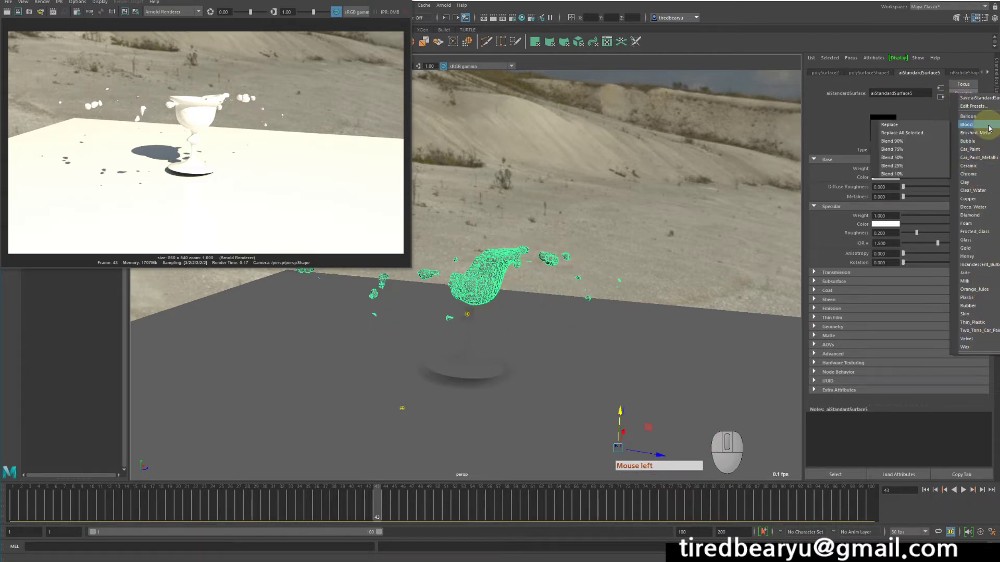
{"action": "left_click", "coordinate": [896, 125]}
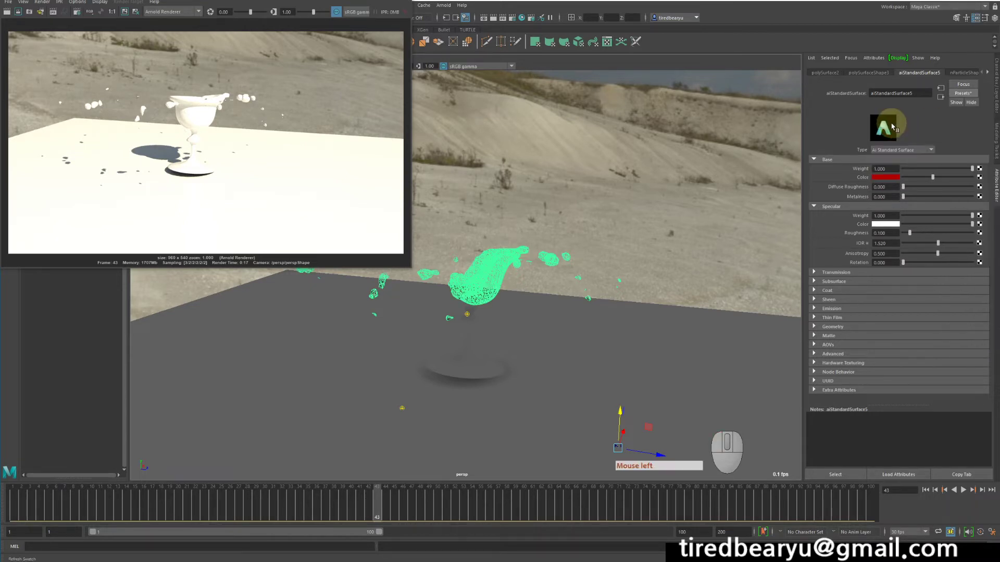
Replace the floor plane's aiStandardSurface settings with the Chrome preset and render the frame.
{"action": "left_click", "coordinate": [706, 324]}
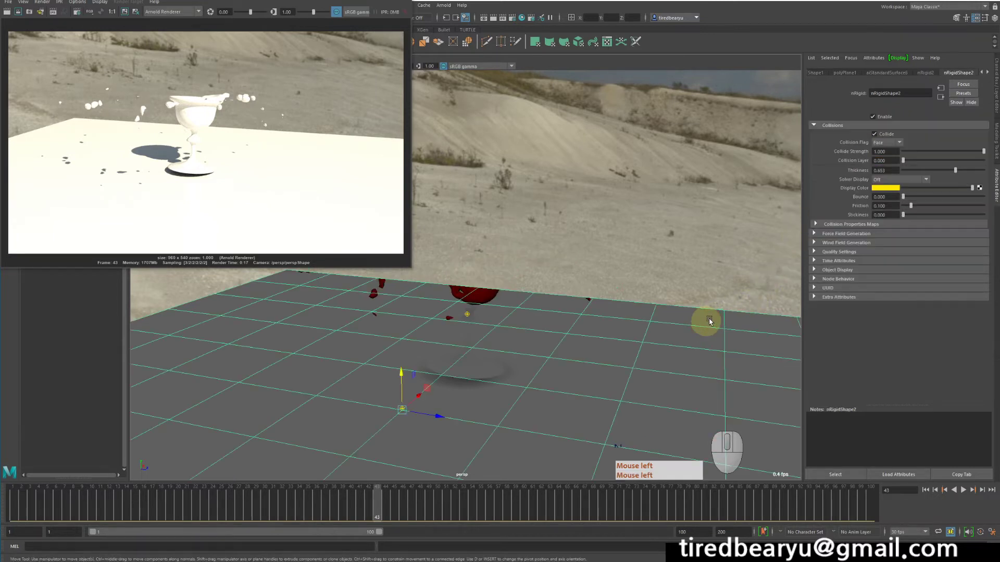
{"action": "left_click", "coordinate": [962, 93]}
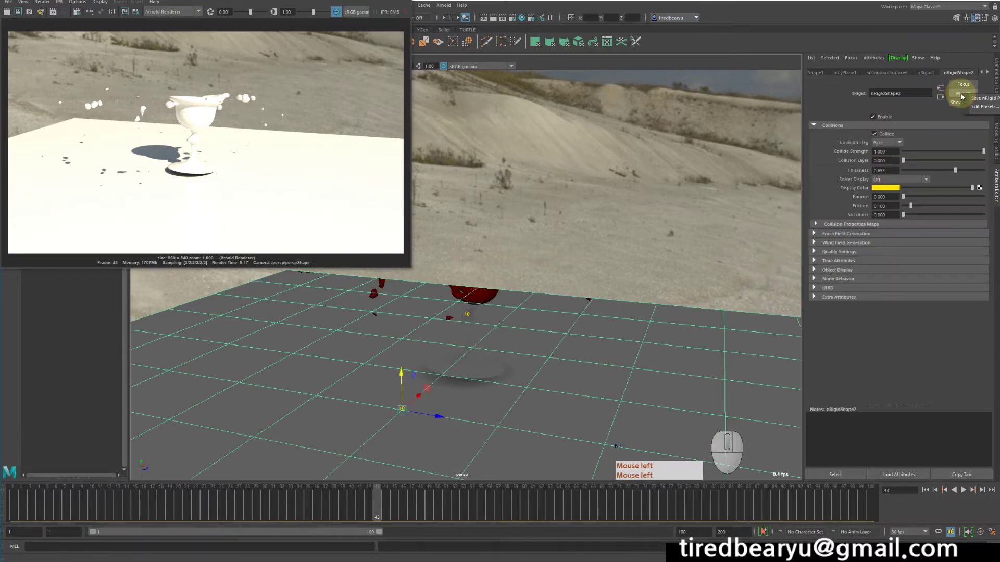
{"action": "left_click", "coordinate": [962, 95]}
{"action": "left_click", "coordinate": [897, 74]}
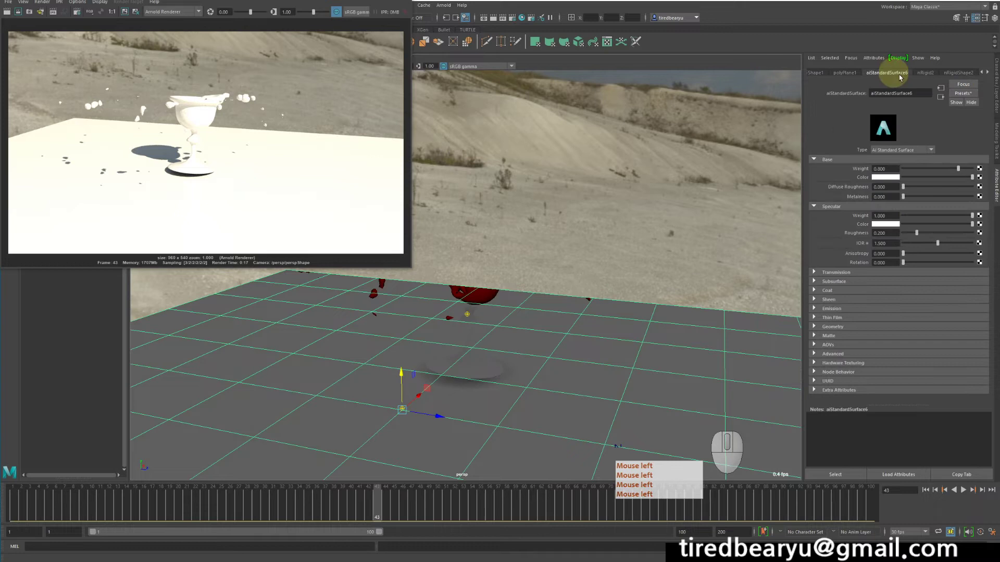
{"action": "left_click", "coordinate": [963, 93]}
{"action": "mouse_move", "coordinate": [993, 198]}
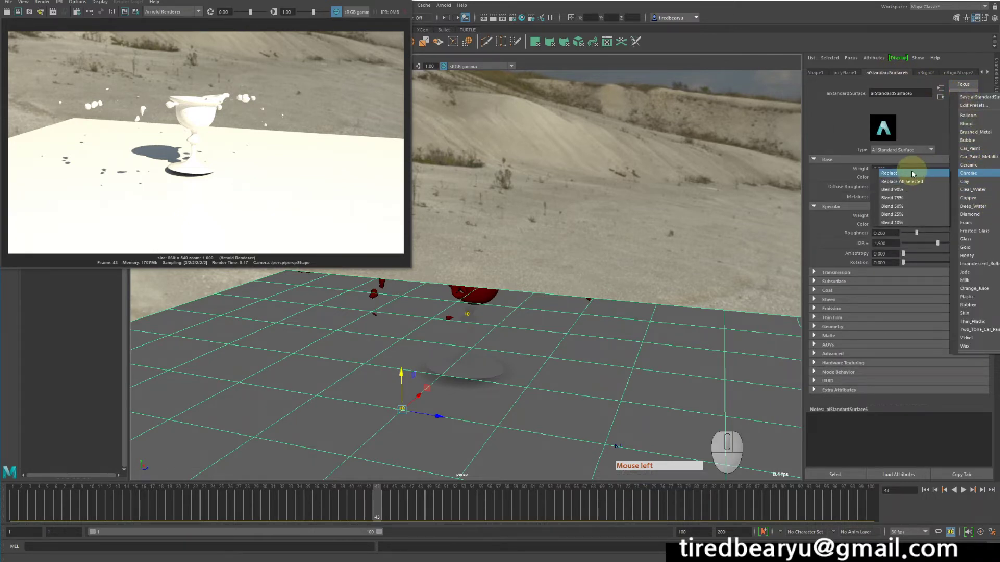
{"action": "left_click", "coordinate": [889, 173]}
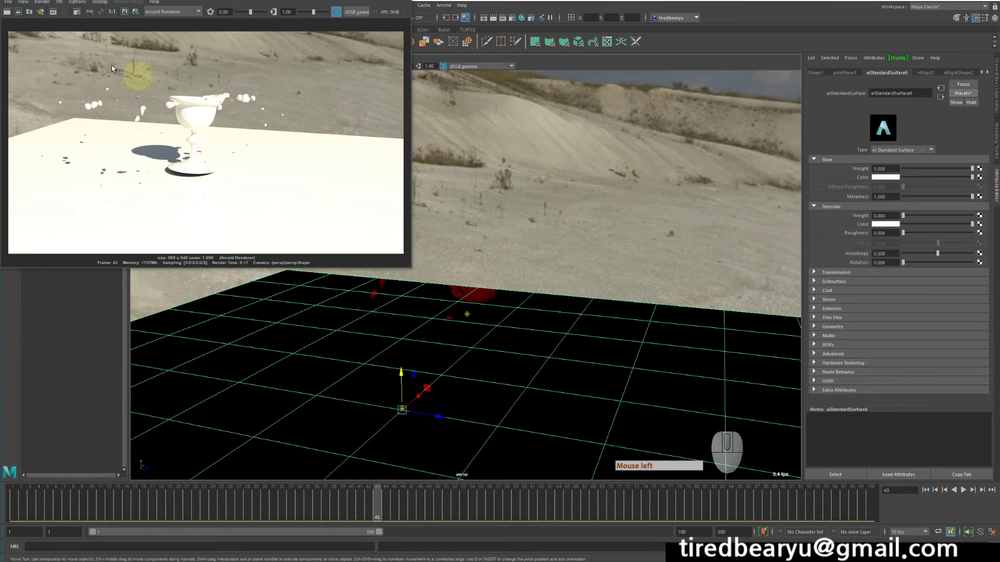
{"action": "left_click", "coordinate": [7, 11]}
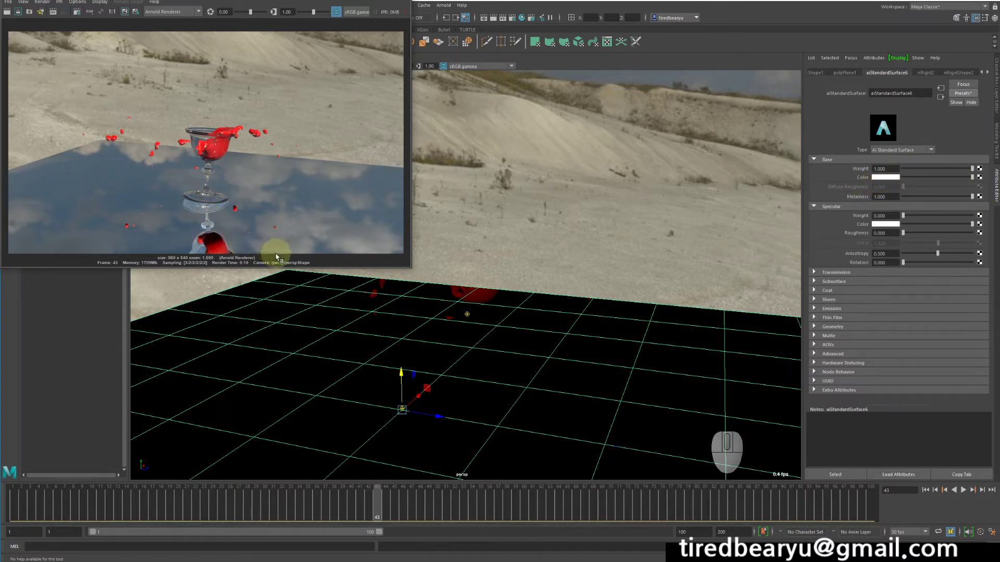
Lower the Metalness of the floor plane's material to about 0.753.
{"action": "left_click_drag", "start_coordinate": [961, 201], "coordinate": [953, 196]}
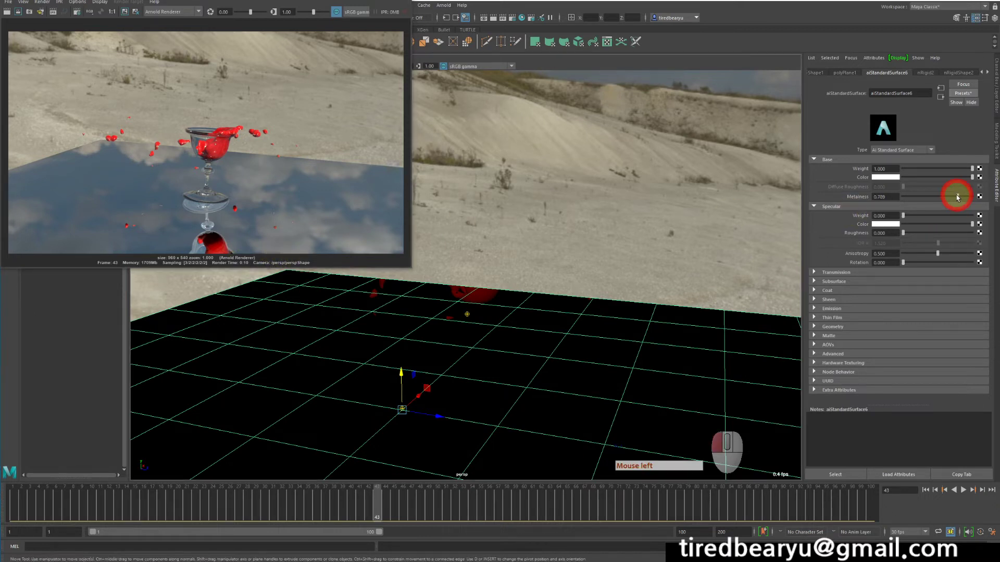
{"action": "left_click", "coordinate": [954, 196]}
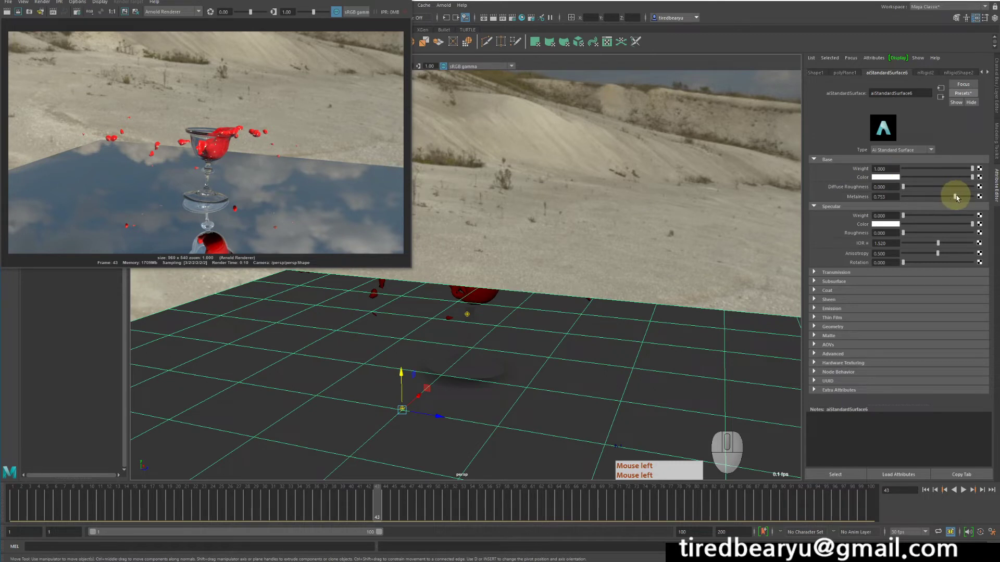
Lower the floor material's Metalness to about 0.663, set its base Color to black, and render the region around the goblet's base.
{"action": "left_click_drag", "start_coordinate": [960, 197], "coordinate": [885, 175]}
{"action": "right_click", "coordinate": [885, 174]}
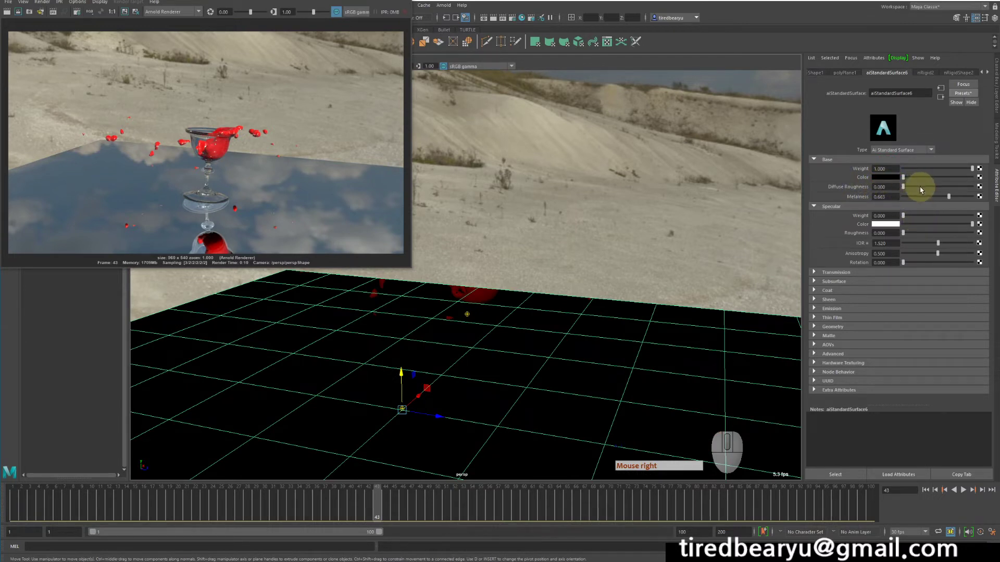
{"action": "left_click_drag", "start_coordinate": [145, 161], "coordinate": [279, 263]}
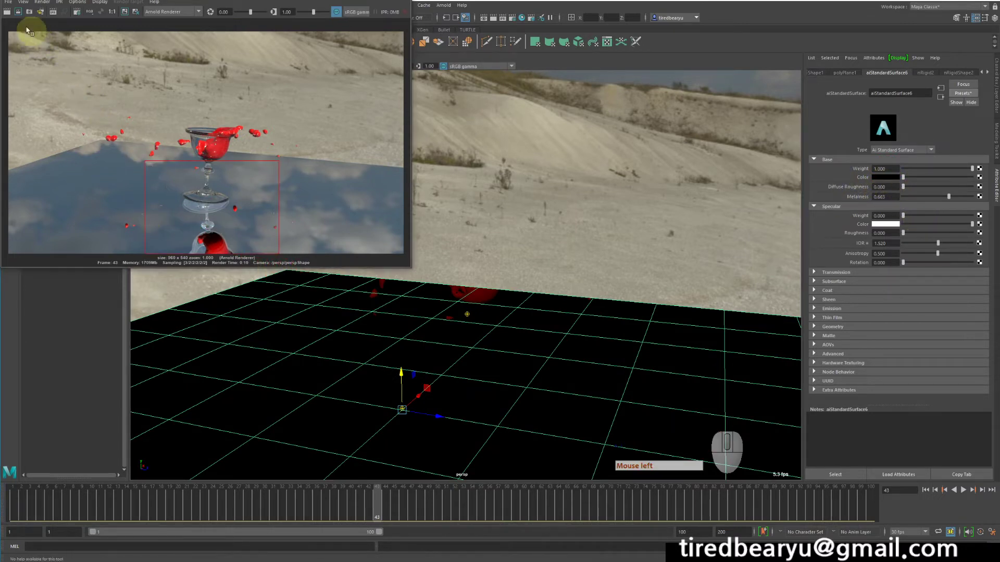
{"action": "left_click", "coordinate": [18, 11]}
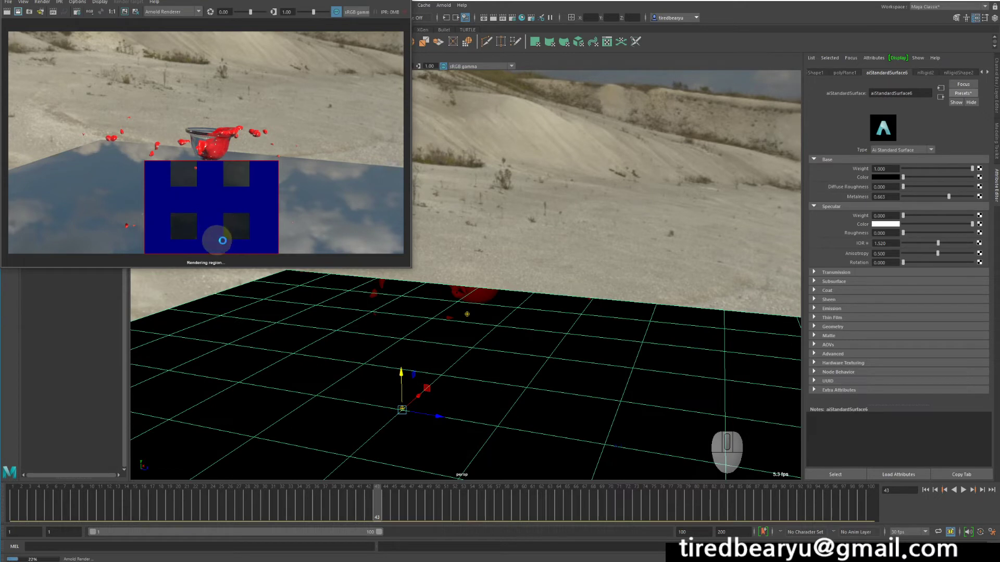
{"action": "left_click", "coordinate": [348, 174]}
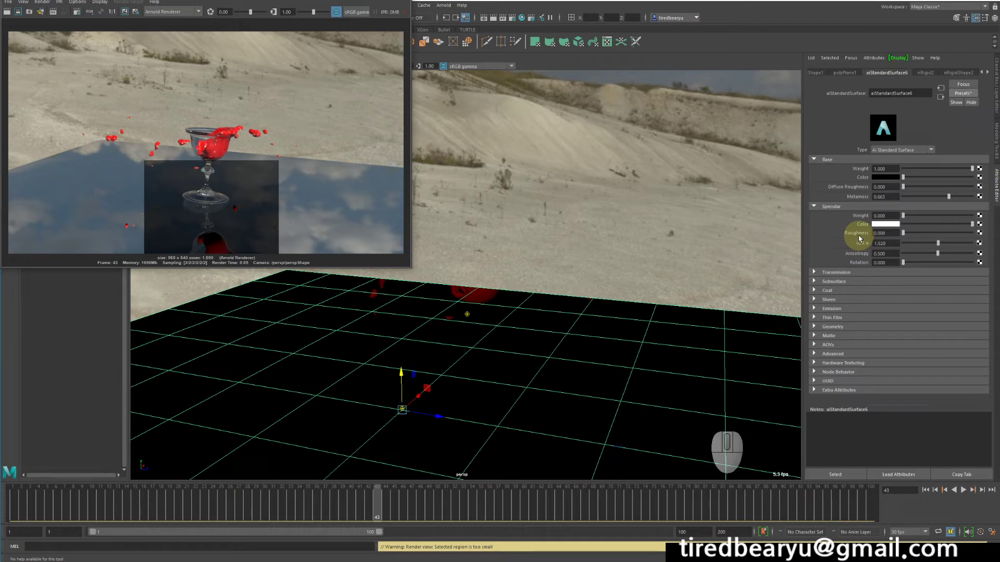
Raise the floor material's Specular Roughness to about 0.102 and render the same region again.
{"action": "left_click", "coordinate": [907, 233]}
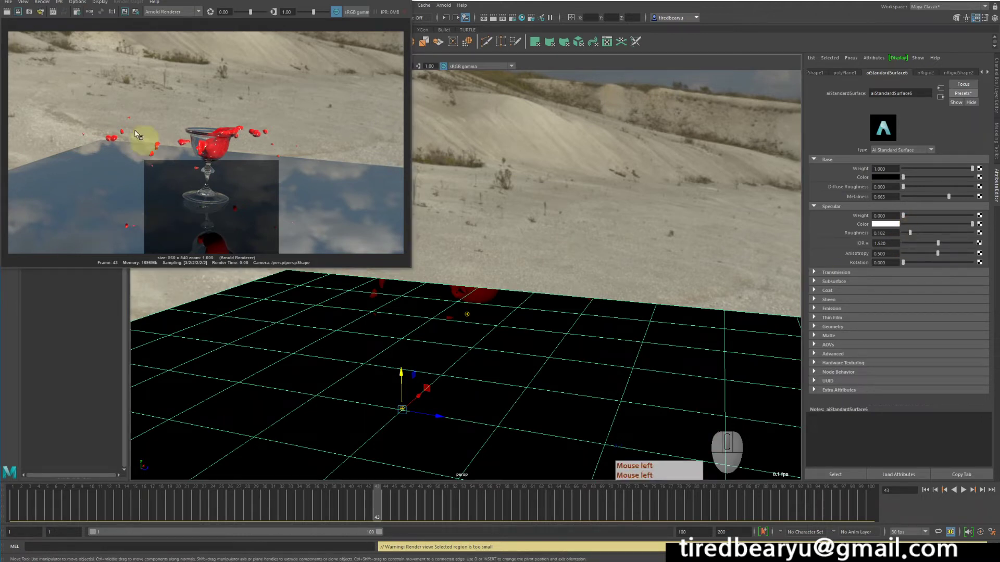
{"action": "left_click", "coordinate": [23, 15]}
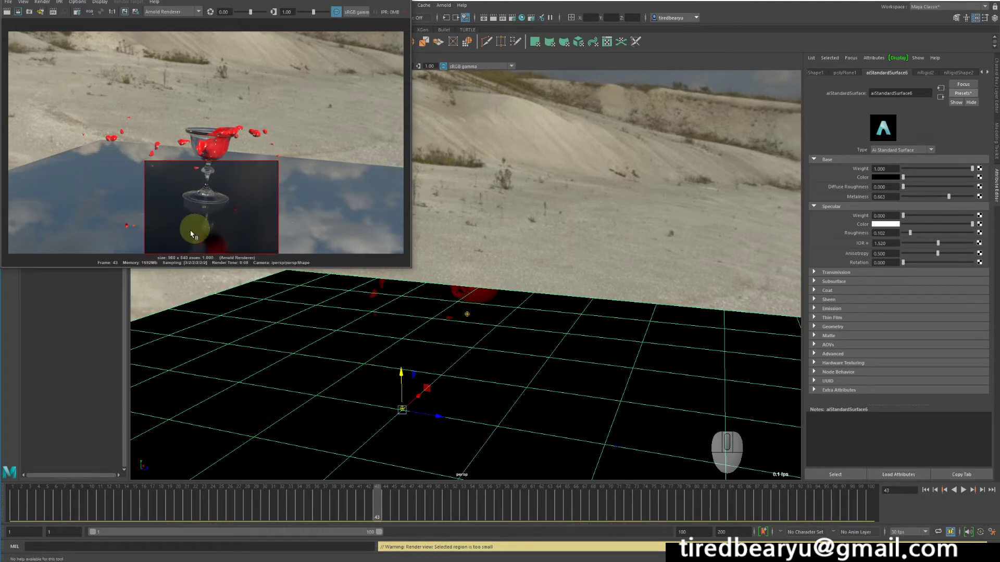
{"action": "left_click", "coordinate": [314, 253]}
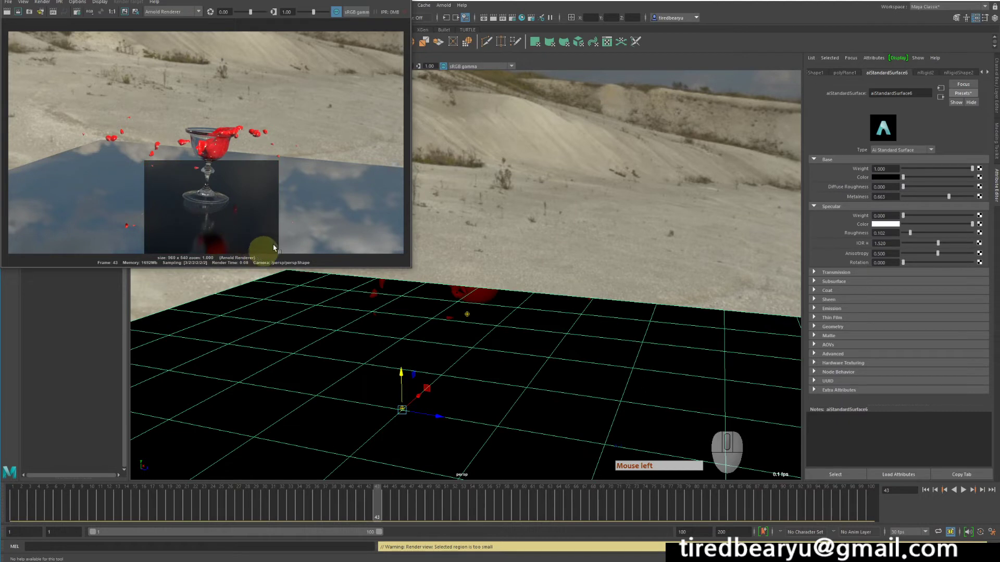
Select the goblet and show the Transmission settings of its aiStandardSurface material.
{"action": "left_click", "coordinate": [486, 263]}
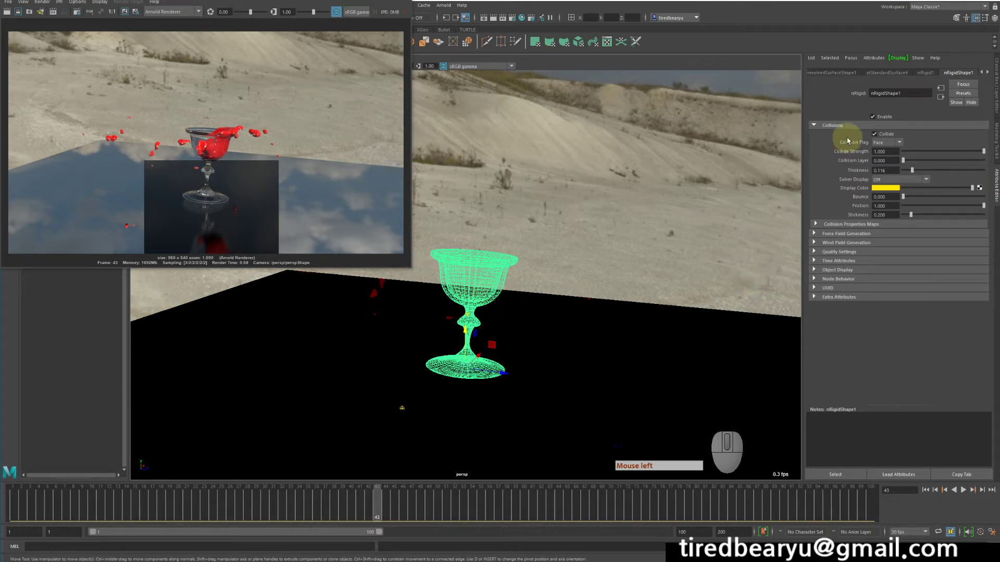
{"action": "left_click", "coordinate": [887, 72]}
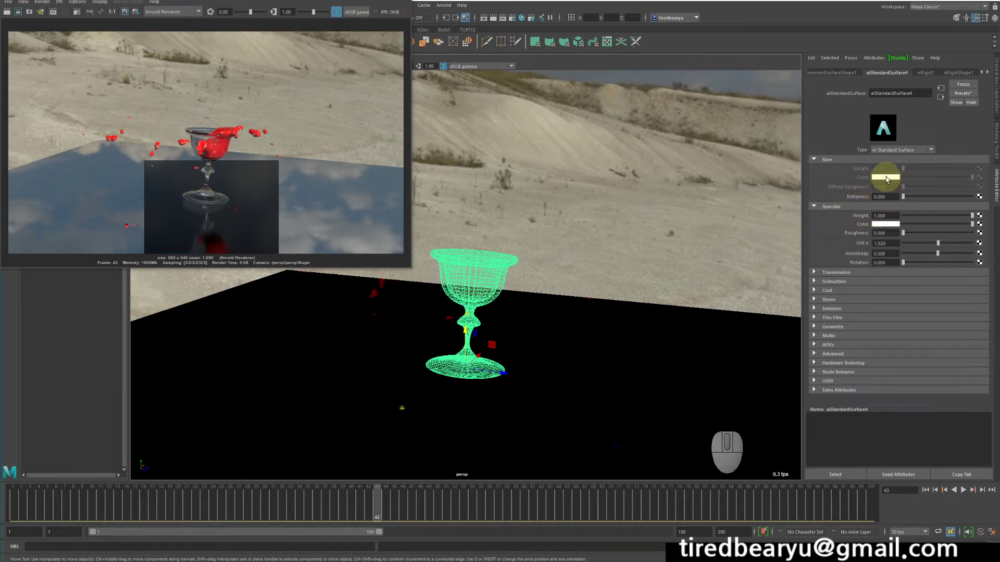
{"action": "left_click", "coordinate": [845, 73]}
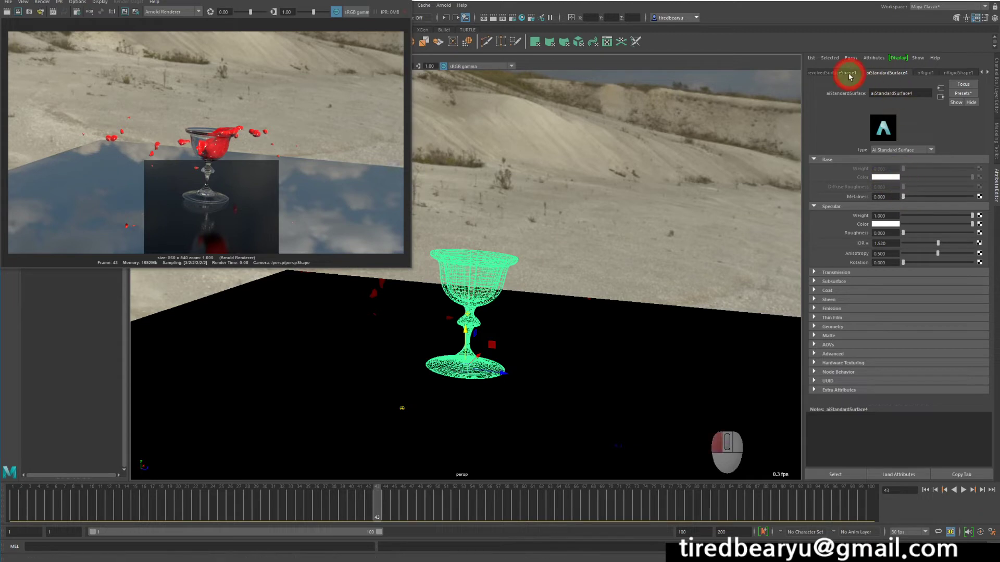
{"action": "left_click", "coordinate": [887, 73]}
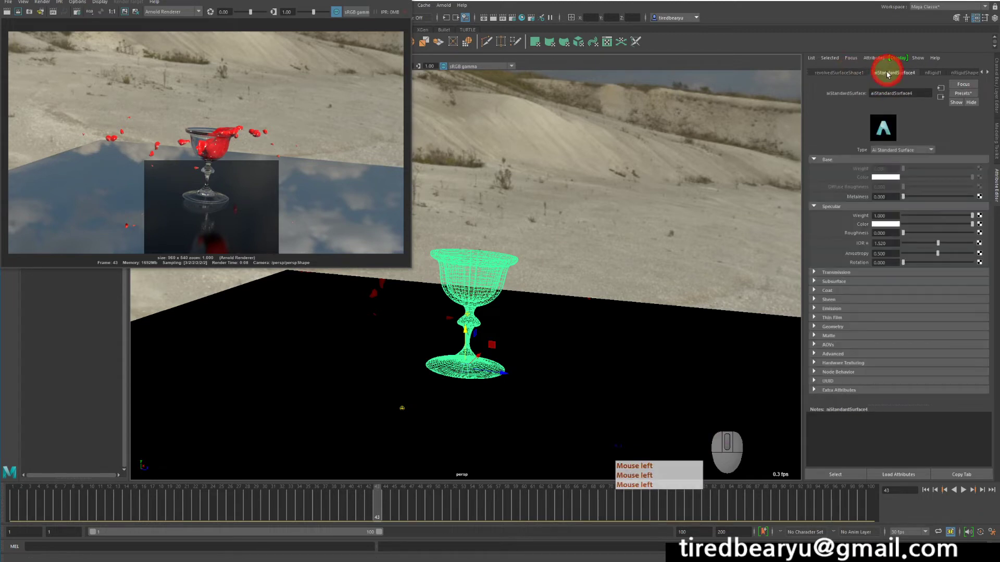
{"action": "left_click", "coordinate": [892, 178]}
{"action": "left_click", "coordinate": [815, 272]}
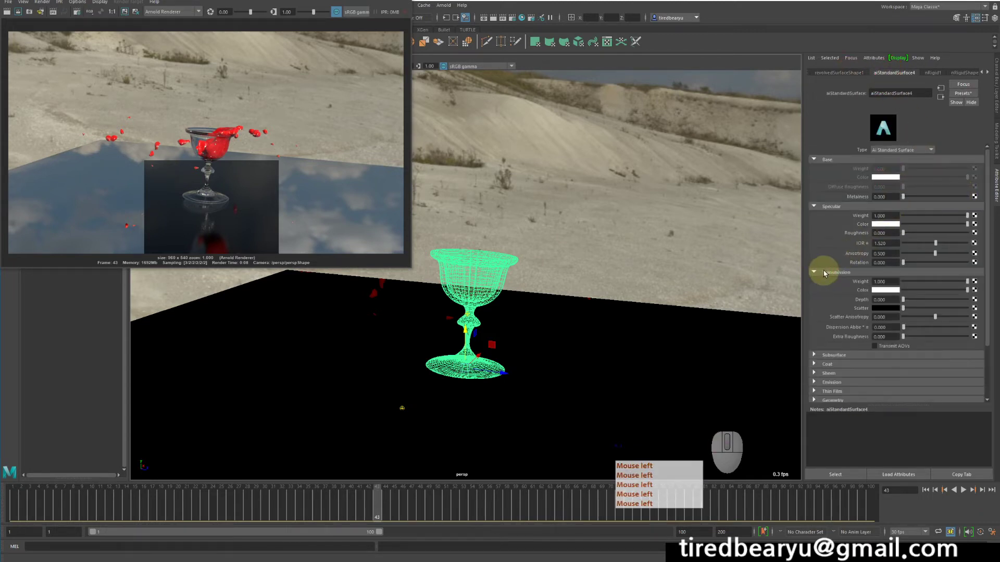
{"action": "left_click", "coordinate": [824, 272]}
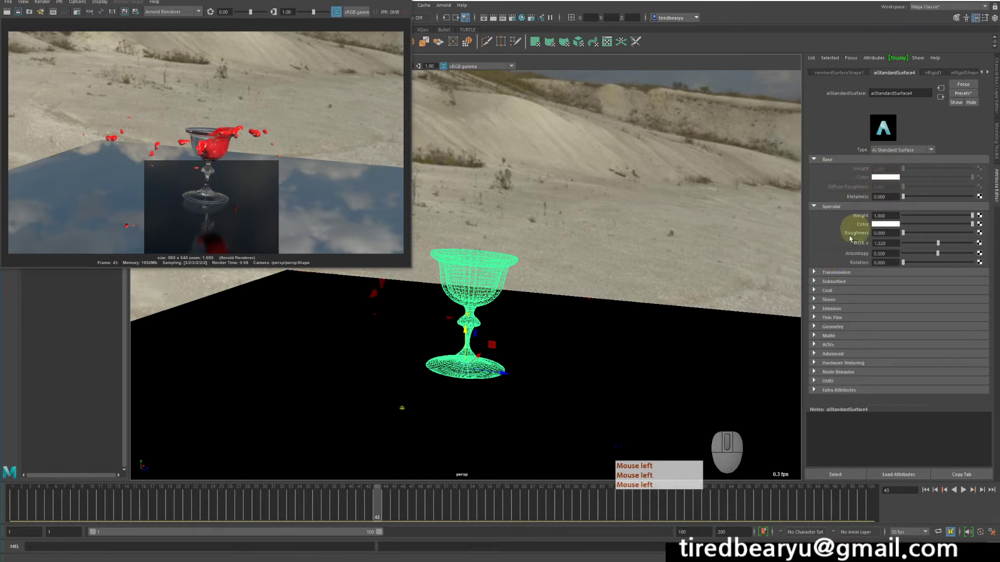
{"action": "left_click", "coordinate": [257, 245]}
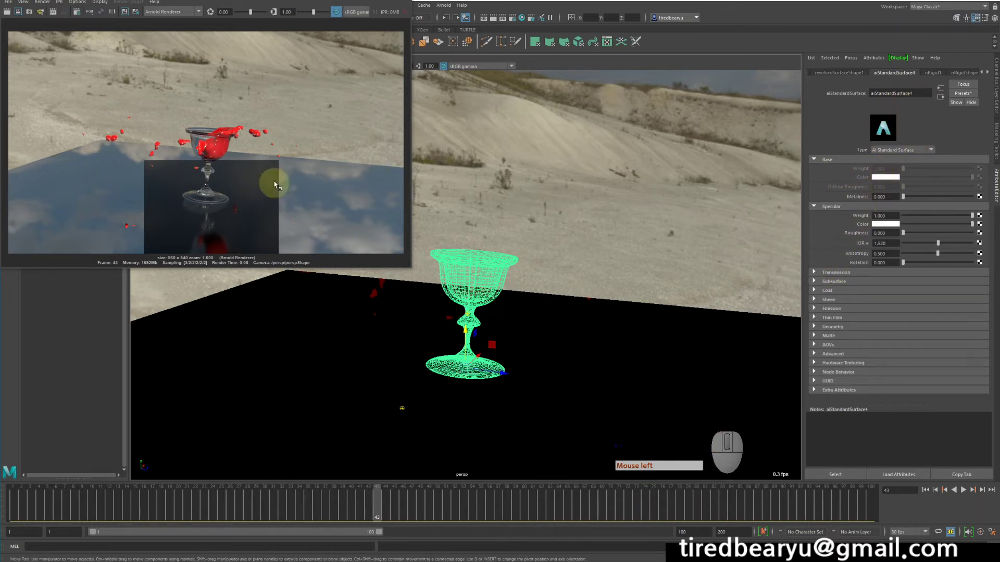
{"action": "left_click", "coordinate": [838, 272]}
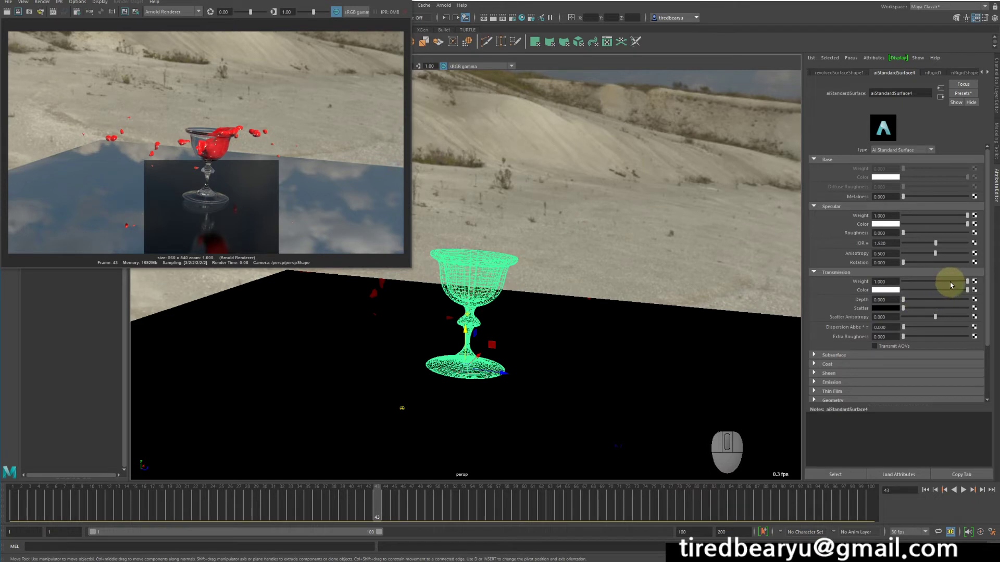
Try the goblet material's Transmission Weight at 0, and restore it to 1.
{"action": "left_click_drag", "start_coordinate": [949, 282], "coordinate": [775, 270]}
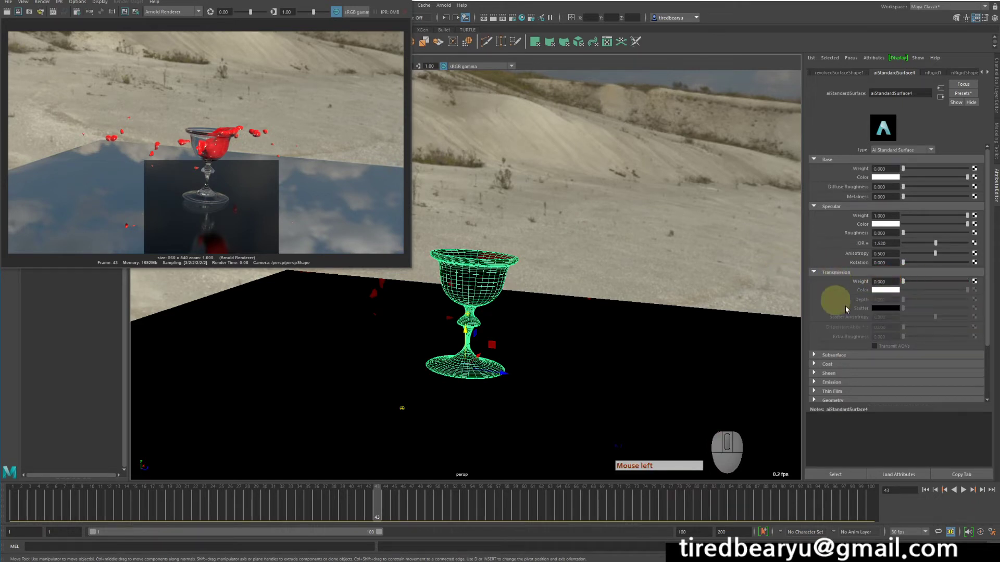
{"action": "left_click_drag", "start_coordinate": [903, 282], "coordinate": [968, 281]}
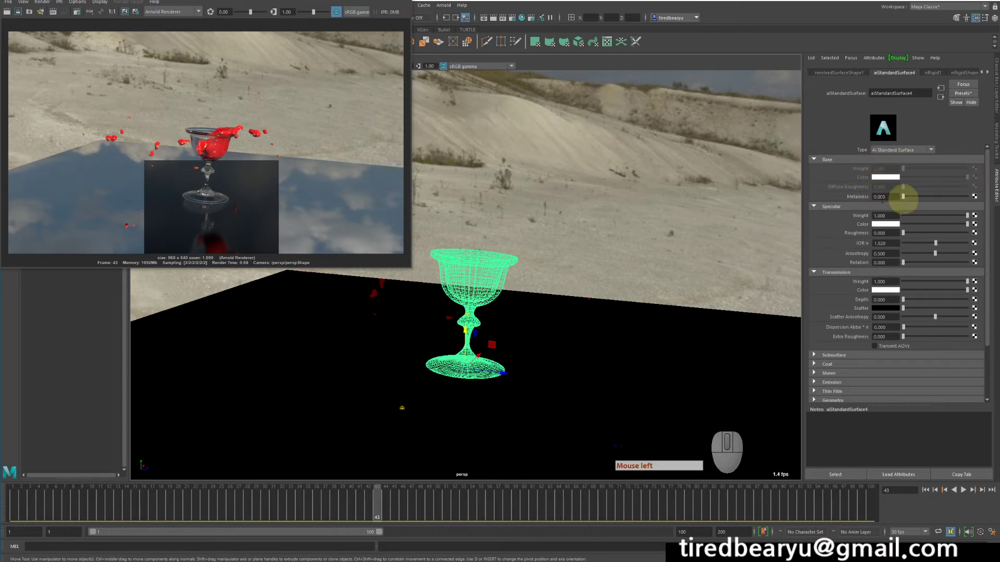
Try blue as the goblet's Transmission Color, change it to mid grey, and render a region over the goblet's left half.
{"action": "left_click", "coordinate": [888, 290]}
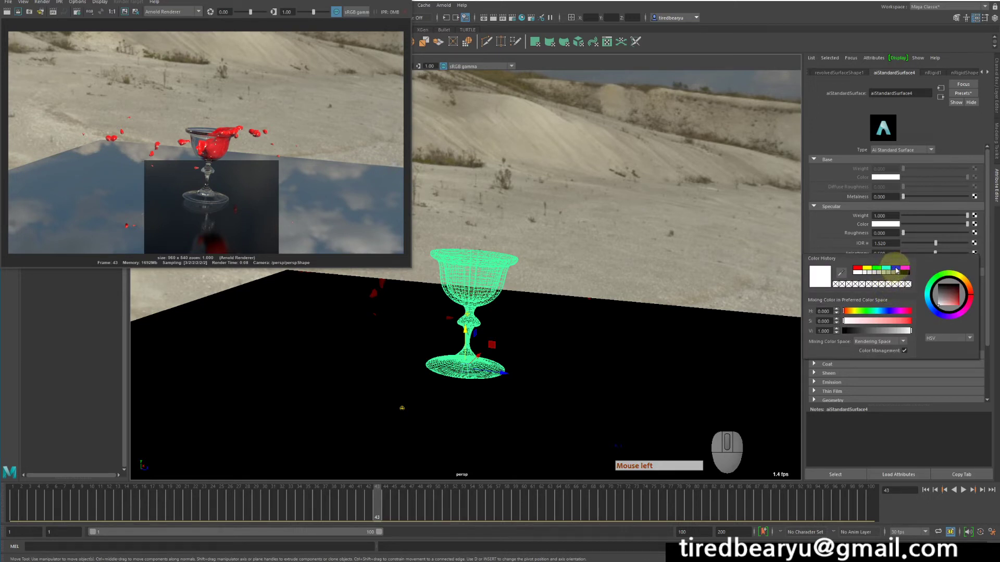
{"action": "left_click", "coordinate": [894, 268]}
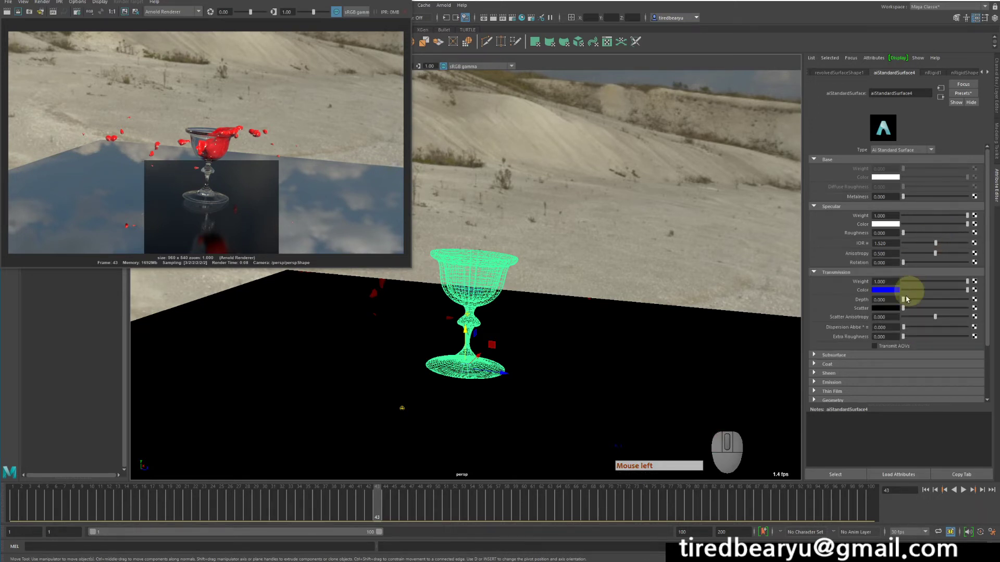
{"action": "left_click", "coordinate": [910, 291]}
{"action": "left_click", "coordinate": [887, 290]}
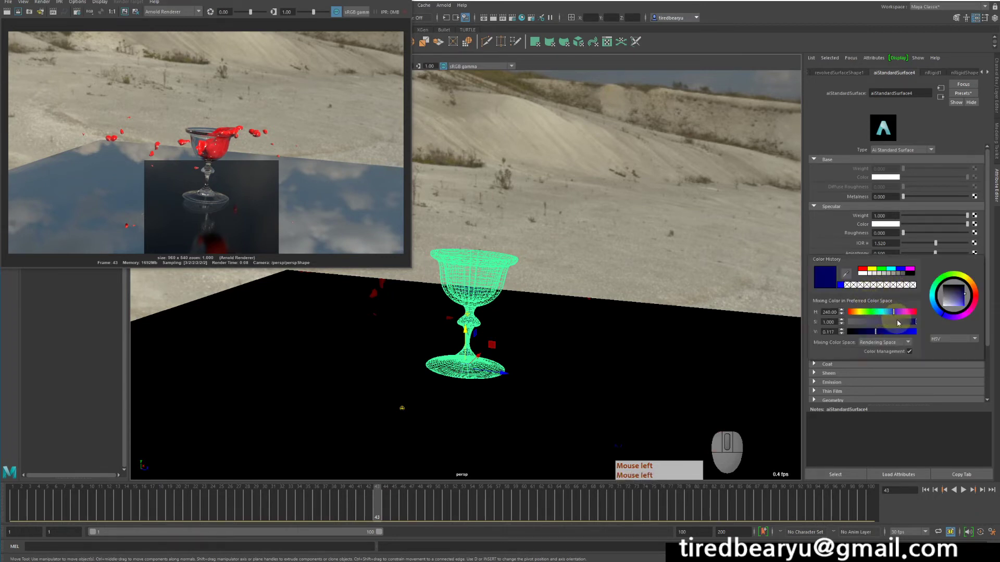
{"action": "left_click_drag", "start_coordinate": [945, 302], "coordinate": [942, 299]}
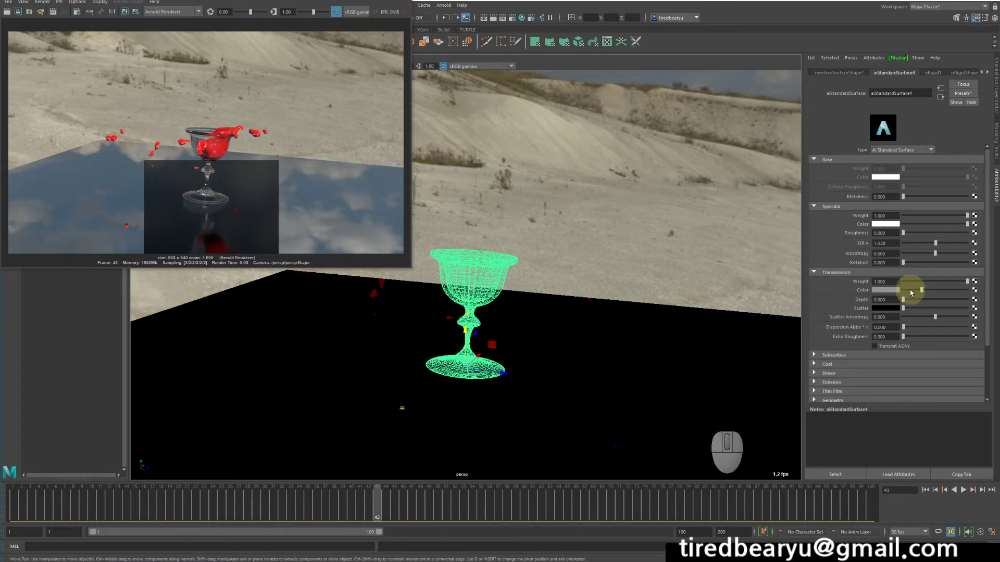
{"action": "left_click_drag", "start_coordinate": [167, 113], "coordinate": [210, 226]}
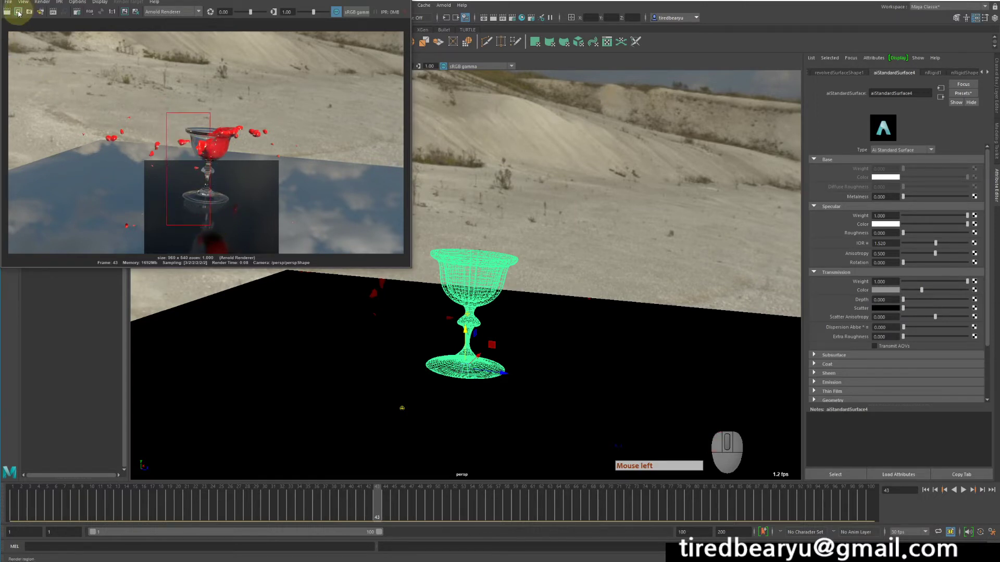
{"action": "left_click", "coordinate": [18, 12]}
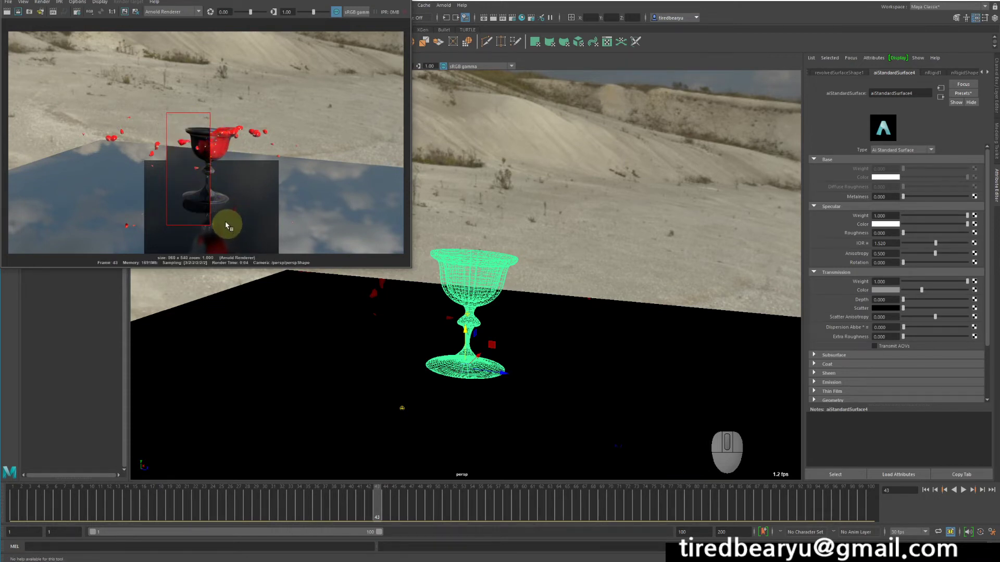
Lighten the goblet's Transmission Color to a light grey and re-render the region.
{"action": "left_click", "coordinate": [895, 290]}
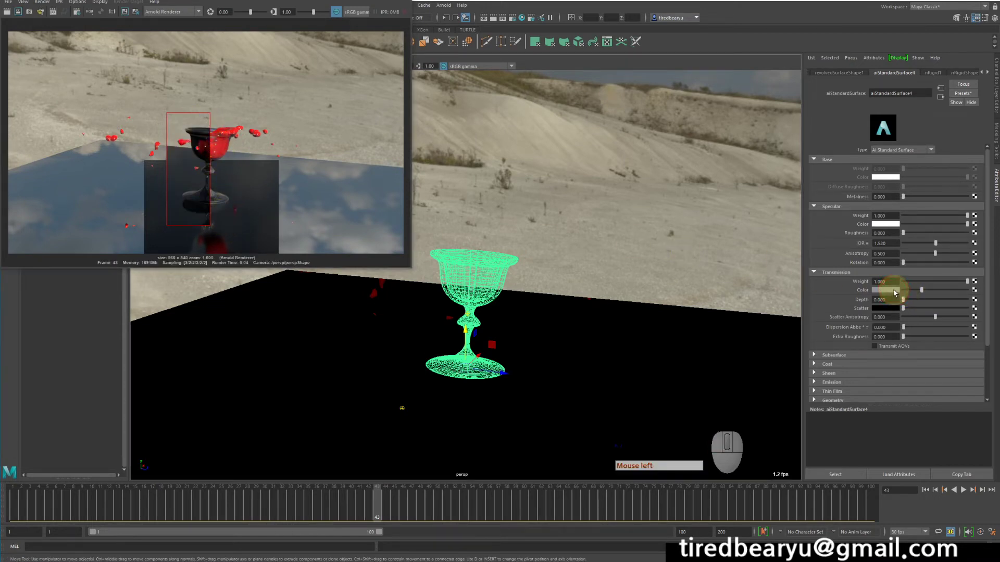
{"action": "left_click", "coordinate": [944, 301]}
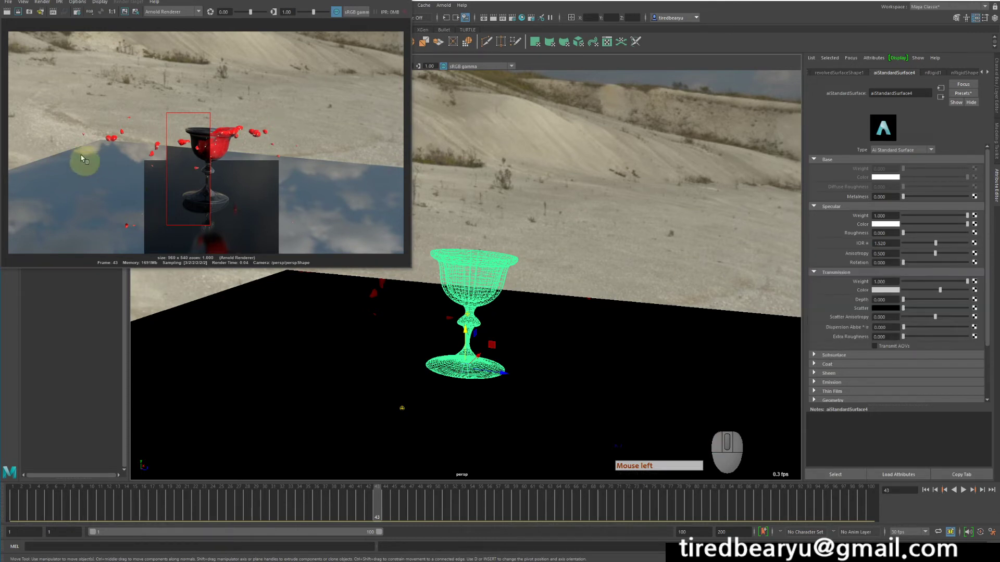
{"action": "left_click", "coordinate": [17, 11]}
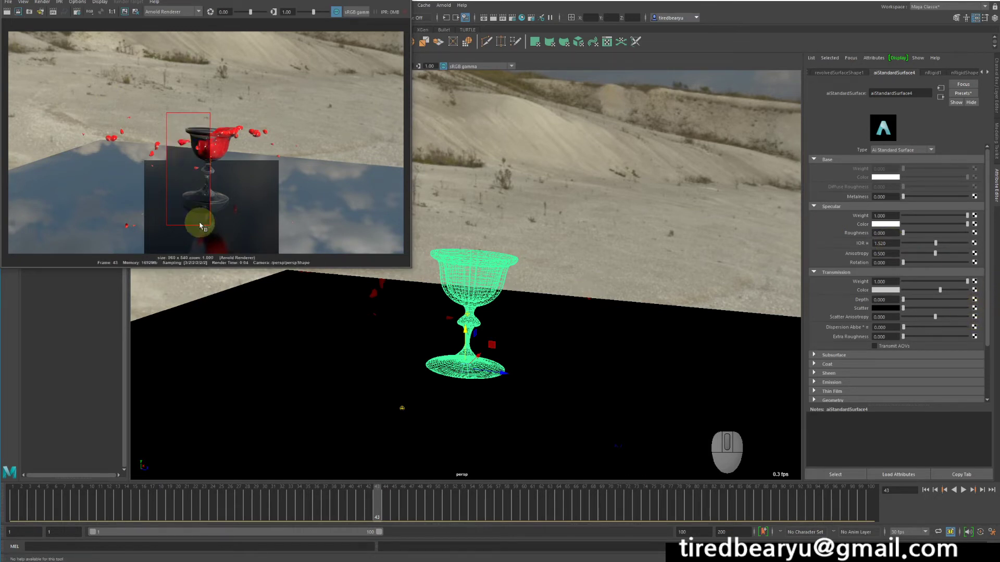
Brighten the goblet's Transmission Color to near white, with a value of about 0.955, and re-render the region.
{"action": "left_click", "coordinate": [961, 290]}
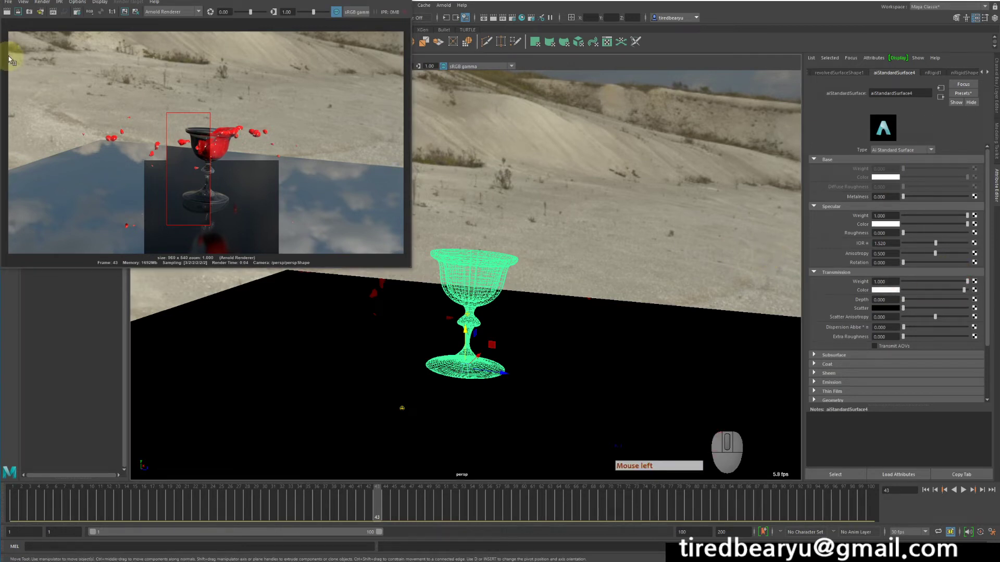
{"action": "left_click", "coordinate": [18, 11]}
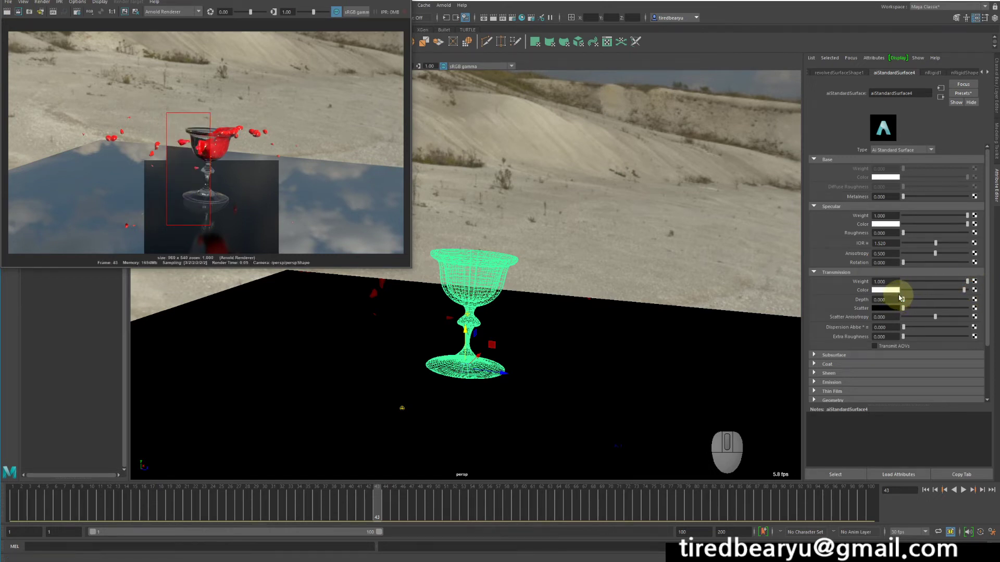
{"action": "left_click", "coordinate": [245, 166]}
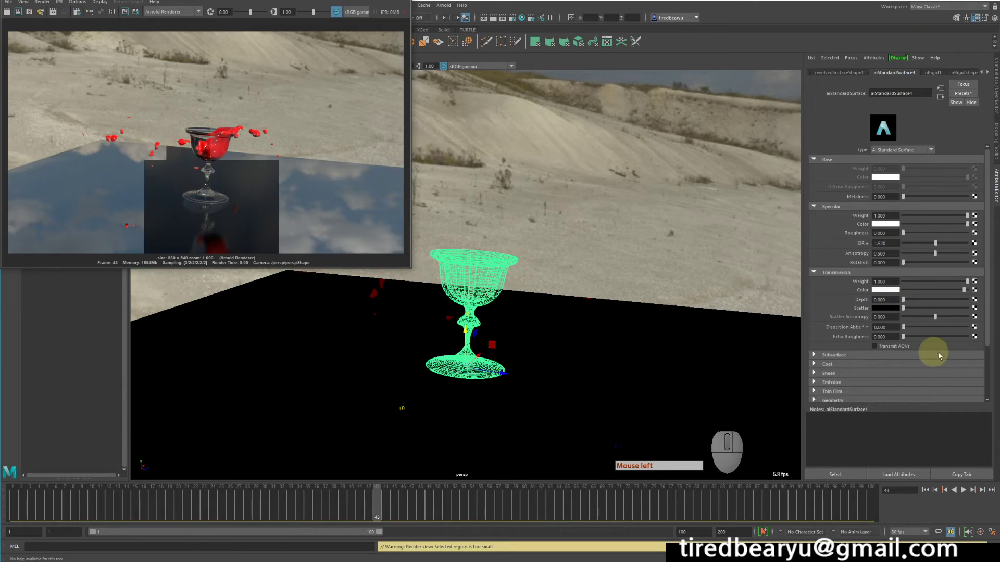
Tint the goblet's Transmission Color pale blue with a saturation of about 0.21 and re-render the region.
{"action": "left_click", "coordinate": [885, 290]}
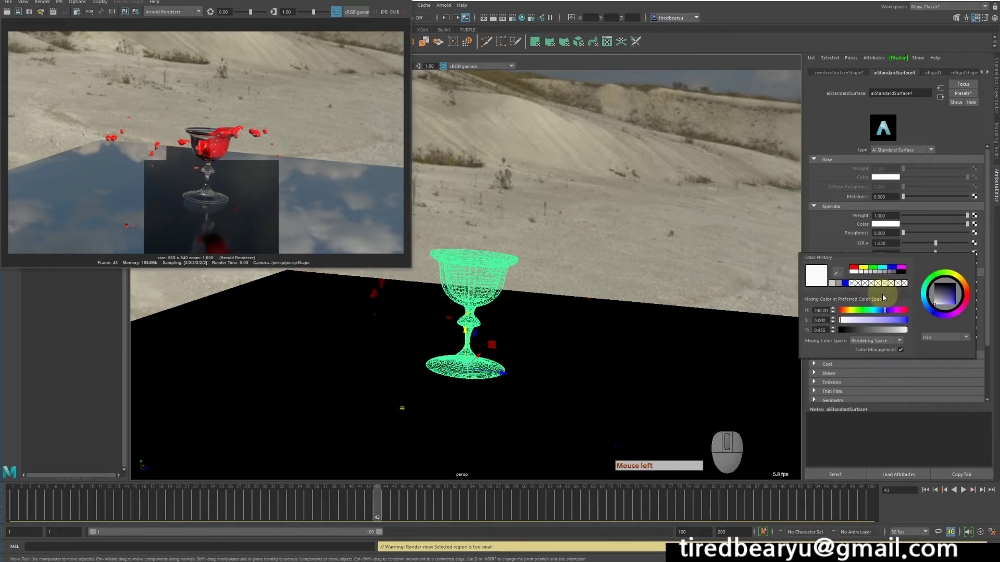
{"action": "left_click_drag", "start_coordinate": [888, 320], "coordinate": [854, 322]}
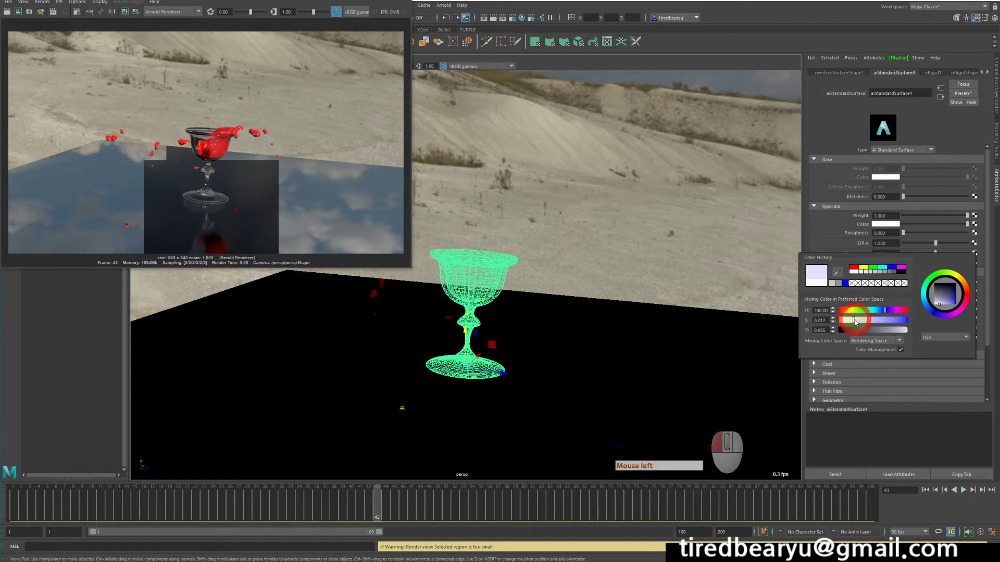
{"action": "left_click", "coordinate": [18, 12]}
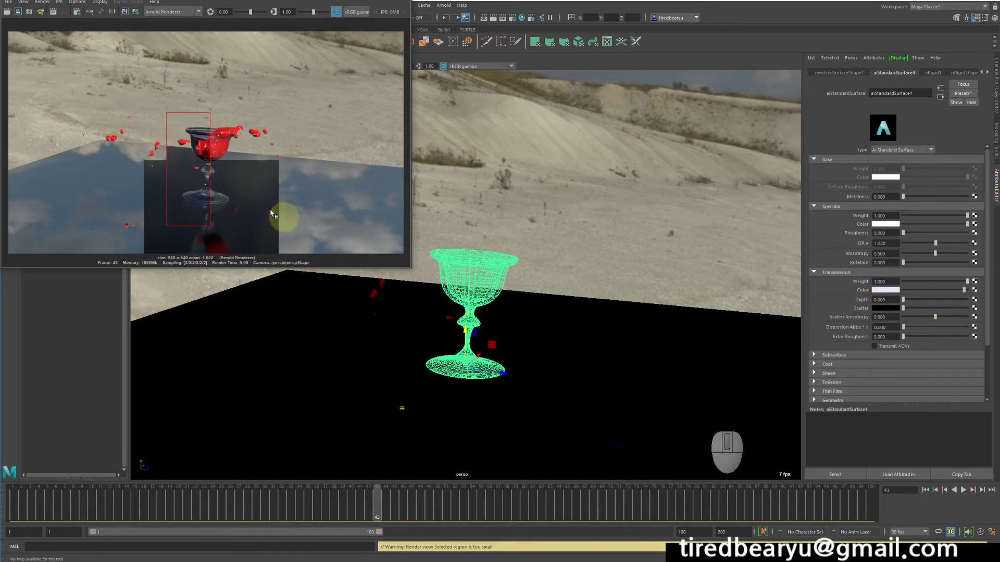
{"action": "left_click", "coordinate": [245, 190]}
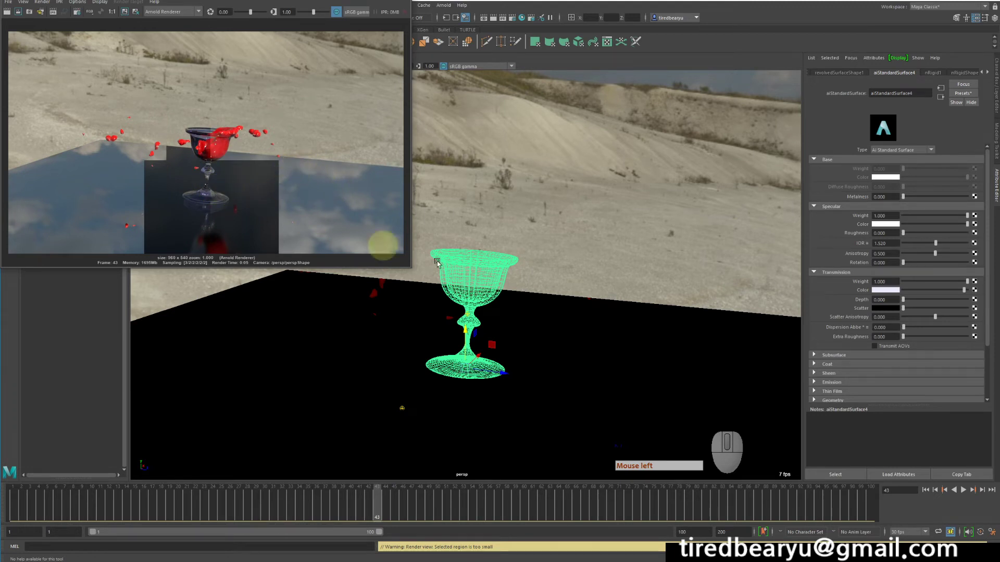
Try a Transmission Weight of about 0.41 on the red liquid mesh's material and re-render the full frame.
{"action": "left_click", "coordinate": [496, 250]}
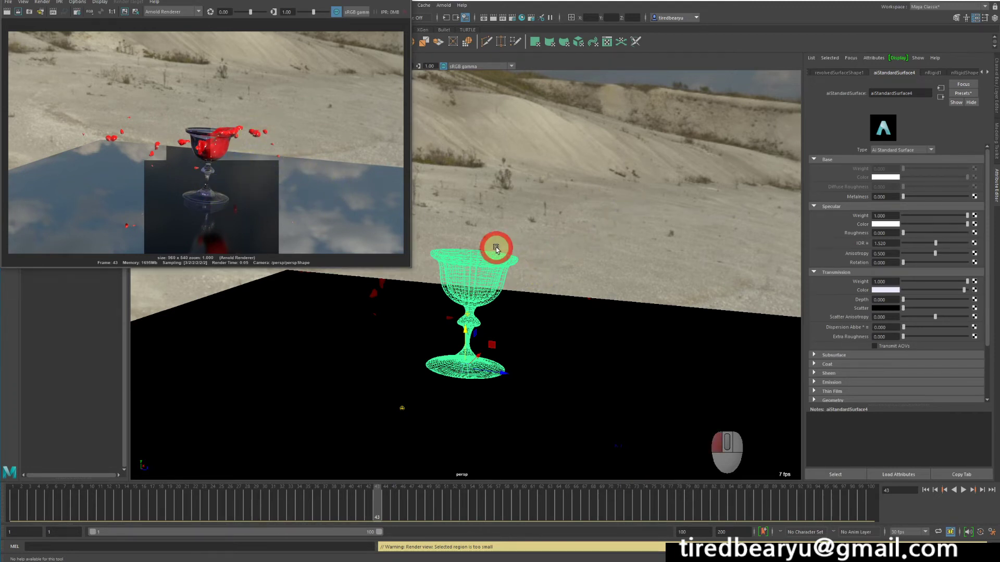
{"action": "left_click", "coordinate": [514, 250]}
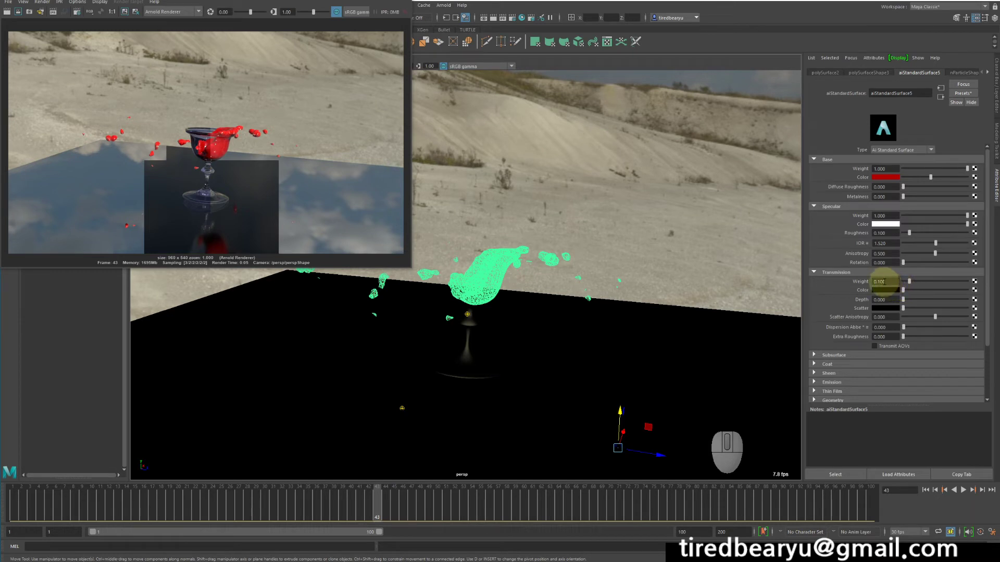
{"action": "left_click", "coordinate": [890, 280]}
{"action": "left_click", "coordinate": [926, 281]}
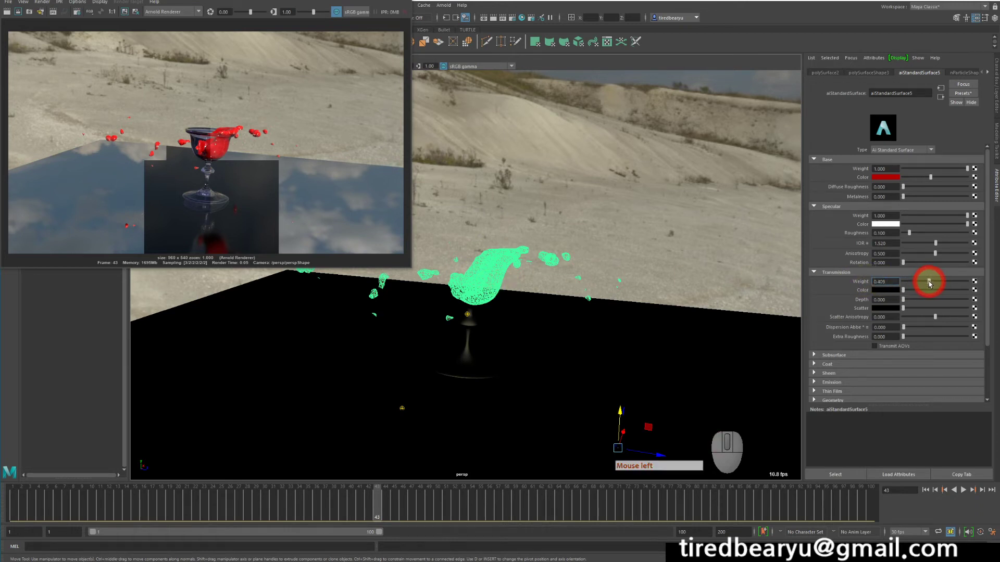
{"action": "left_click", "coordinate": [18, 11]}
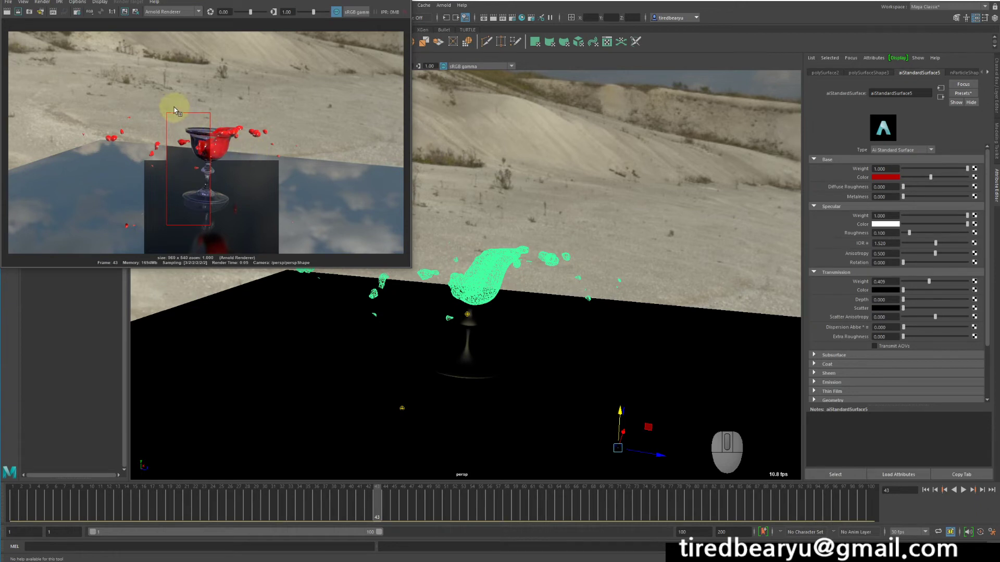
{"action": "left_click", "coordinate": [7, 12]}
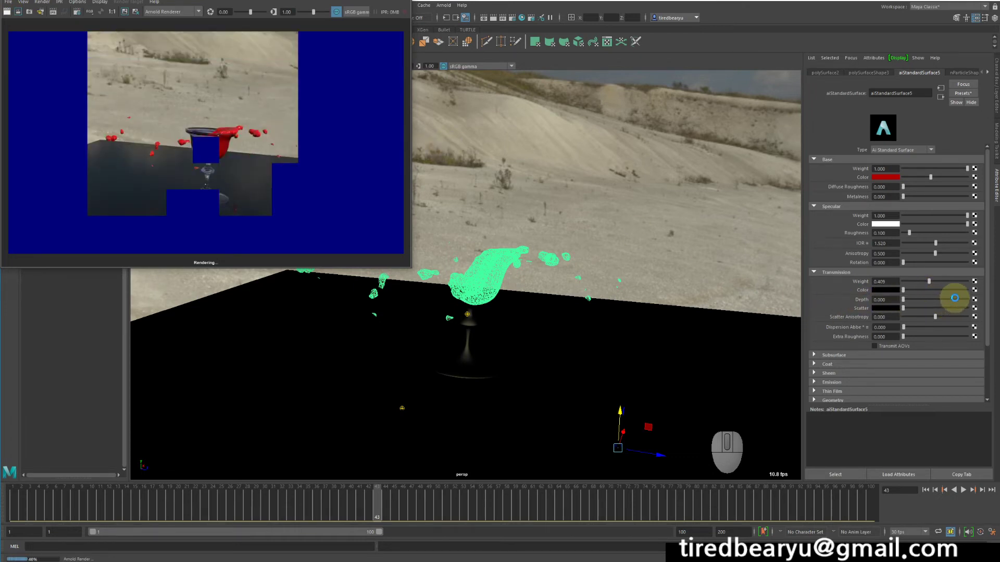
Try raising the liquid's Transmission Weight to about 0.917 and render a region around the goblet's bowl and splash.
{"action": "left_click", "coordinate": [948, 281]}
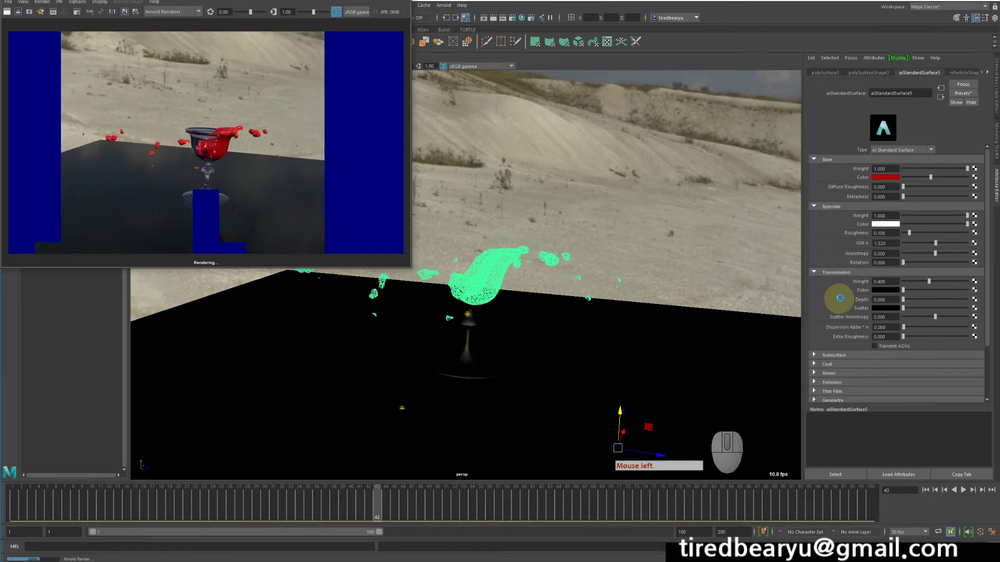
{"action": "left_click", "coordinate": [949, 281]}
{"action": "left_click", "coordinate": [958, 281]}
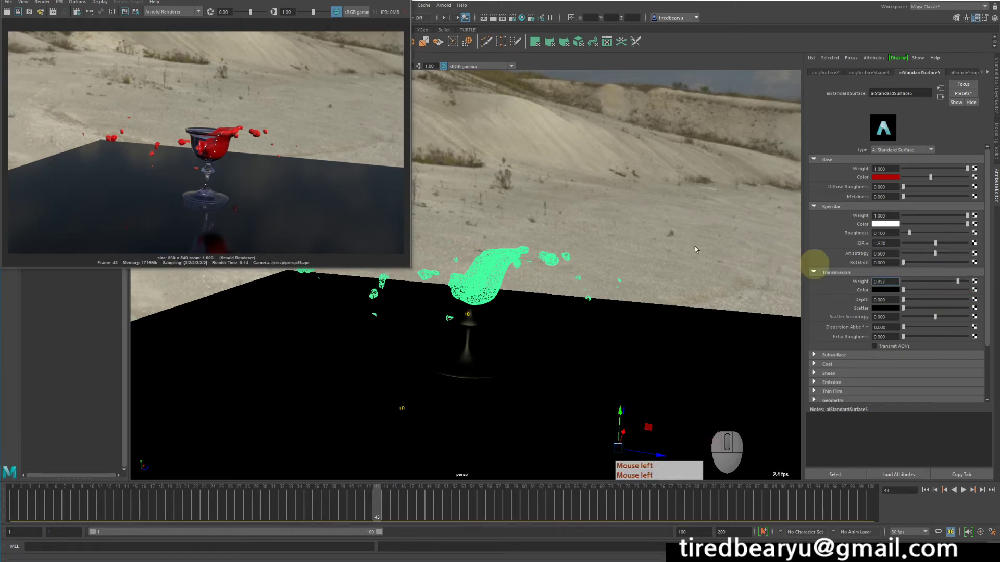
{"action": "left_click", "coordinate": [19, 10]}
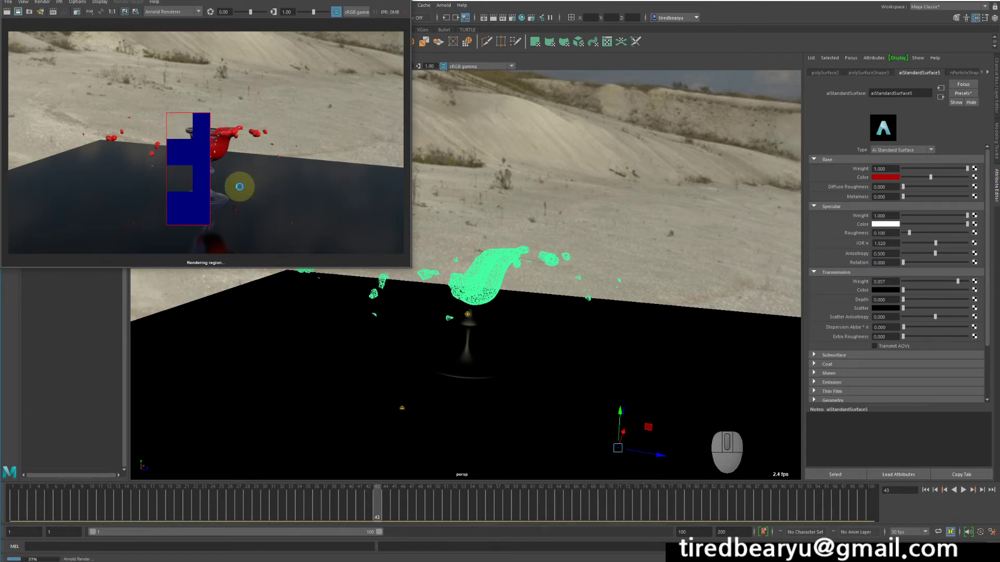
{"action": "left_click", "coordinate": [280, 184]}
{"action": "left_click_drag", "start_coordinate": [182, 108], "coordinate": [282, 175]}
{"action": "left_click", "coordinate": [17, 11]}
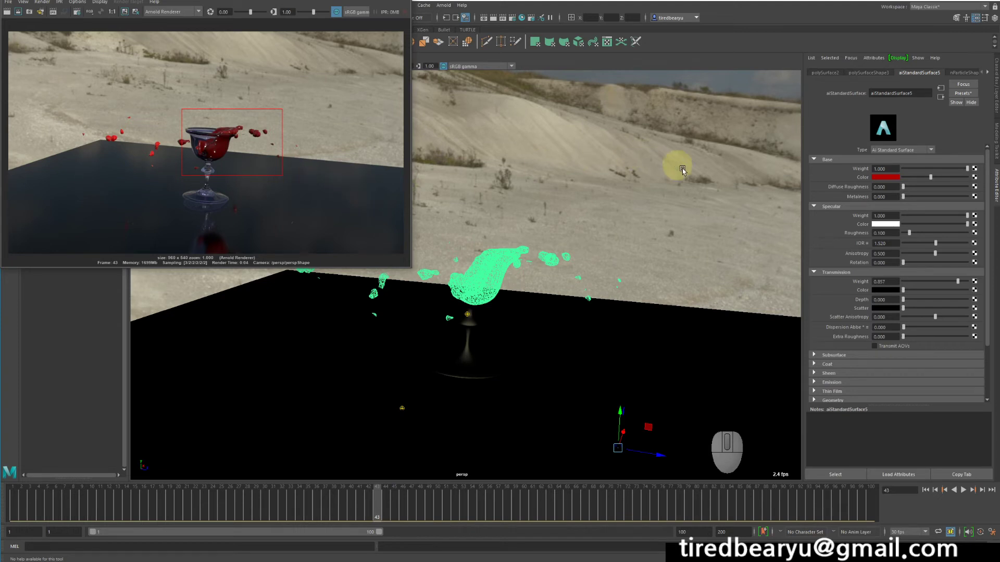
Select the goblet and raise the brightness of its material's Transmission Color to the maximum.
{"action": "left_click", "coordinate": [710, 178]}
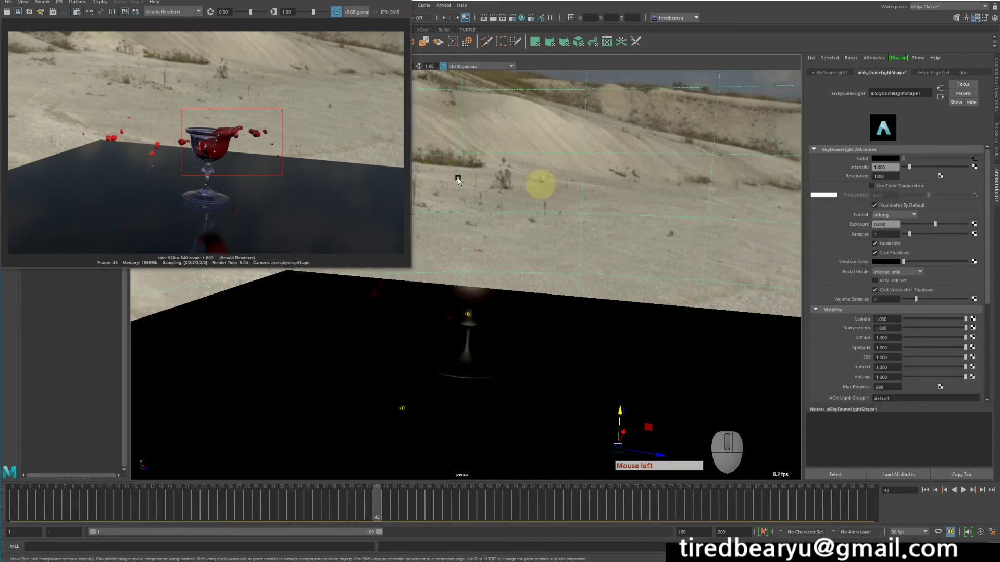
{"action": "left_click", "coordinate": [453, 285]}
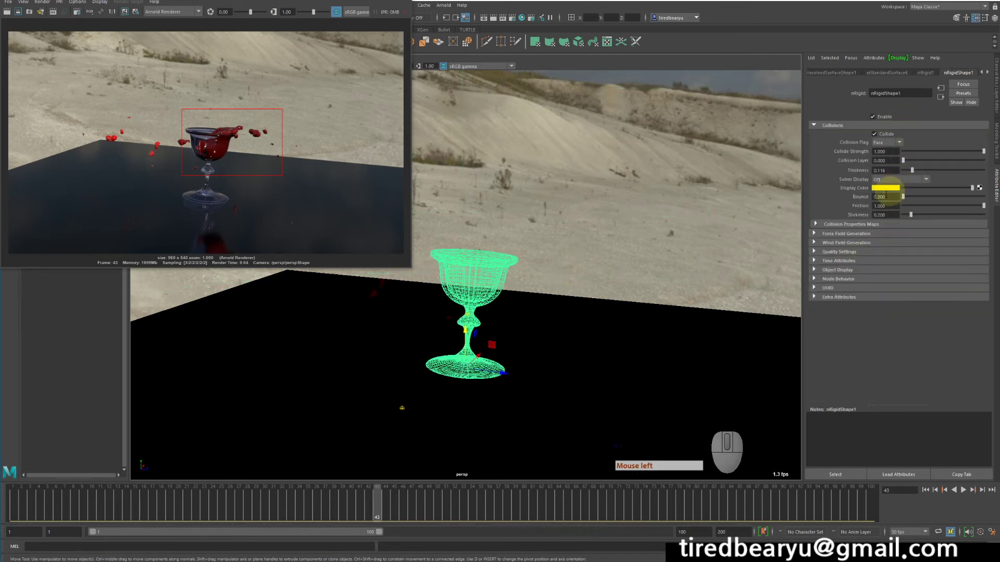
{"action": "left_click", "coordinate": [901, 73]}
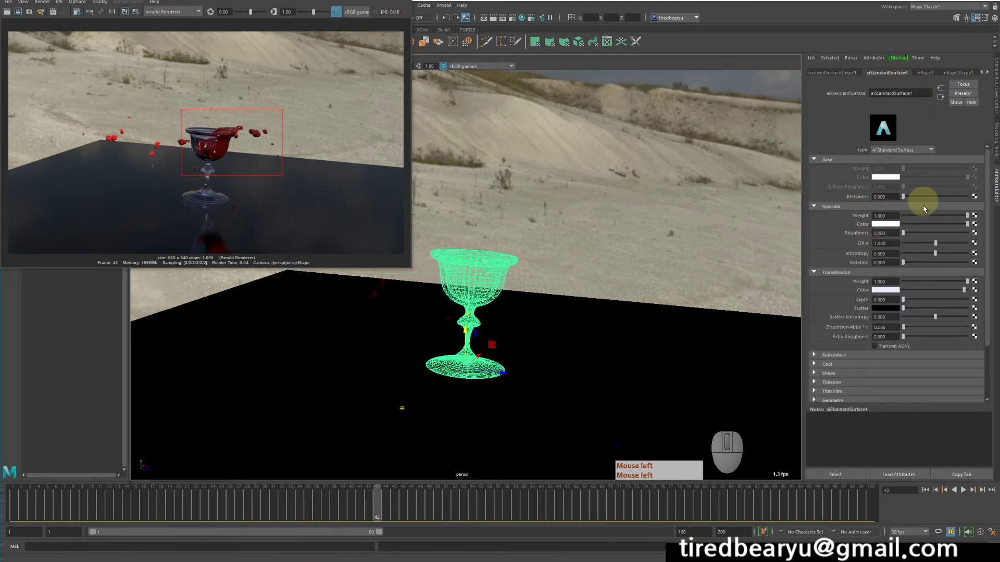
{"action": "left_click", "coordinate": [963, 290]}
Clear the render region, select the liquid mesh and lower its material's Transmission Weight to about 0.110.
{"action": "left_click", "coordinate": [529, 243]}
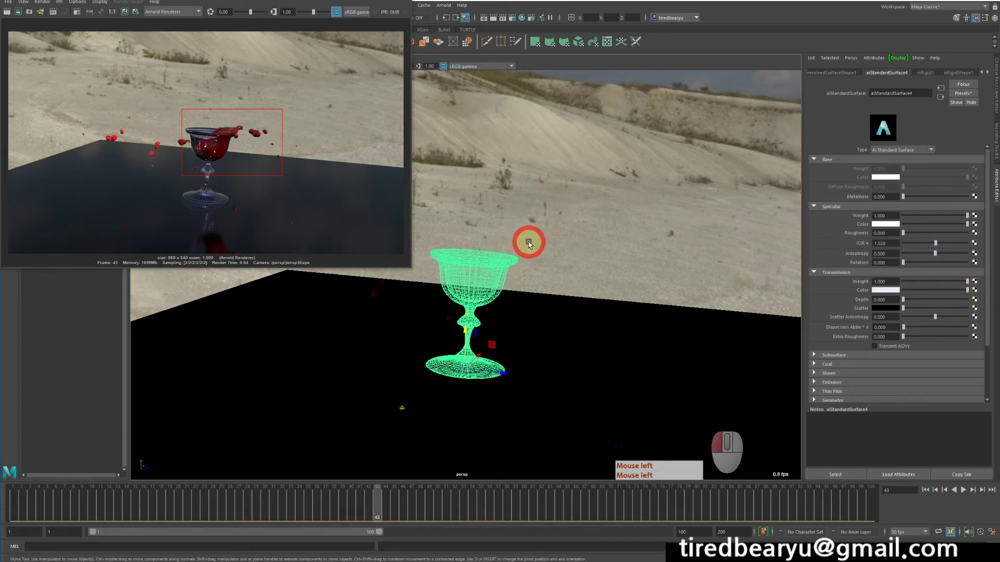
{"action": "left_click", "coordinate": [528, 243]}
{"action": "left_click", "coordinate": [255, 134]}
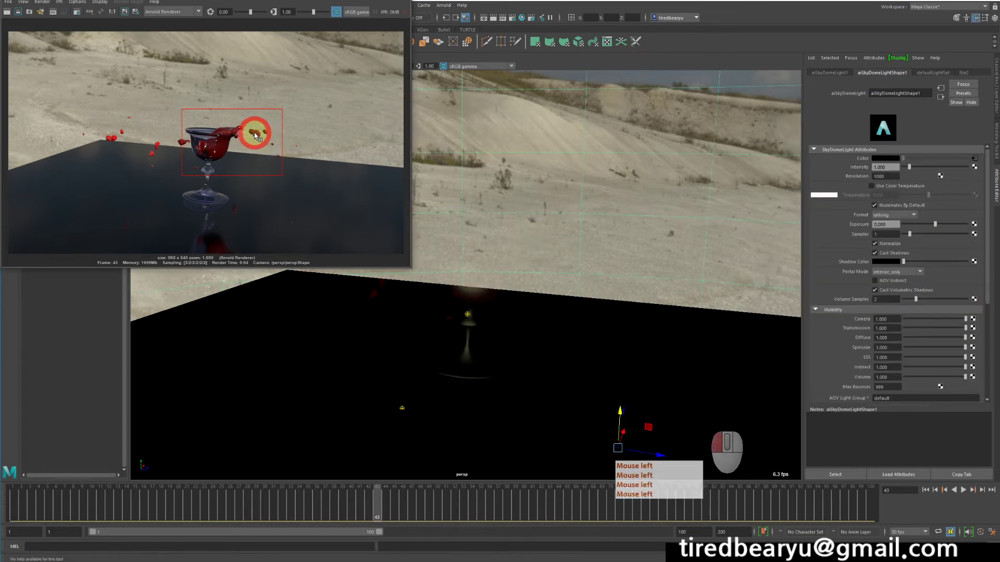
{"action": "left_click", "coordinate": [539, 266]}
{"action": "left_click", "coordinate": [494, 251]}
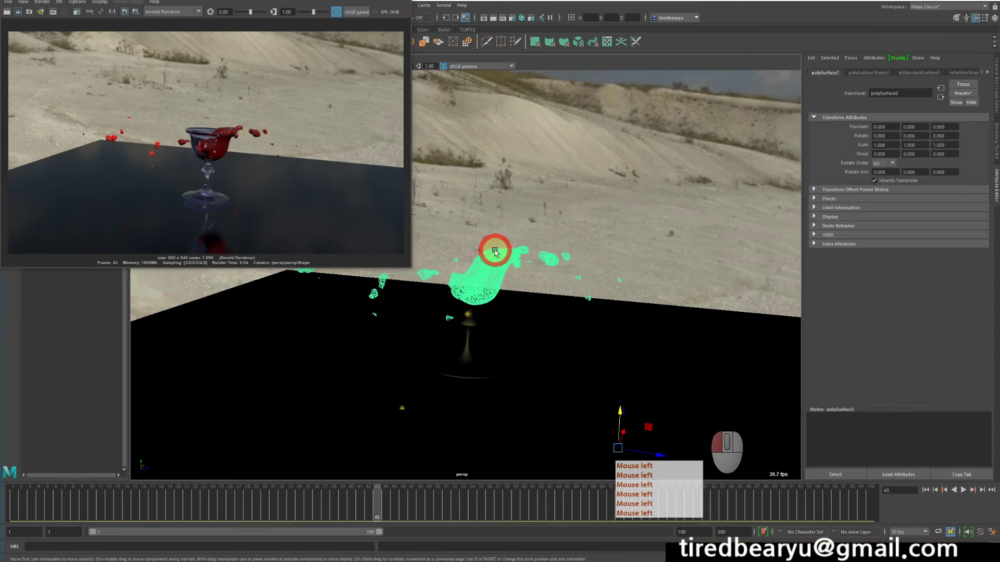
{"action": "left_click", "coordinate": [868, 73]}
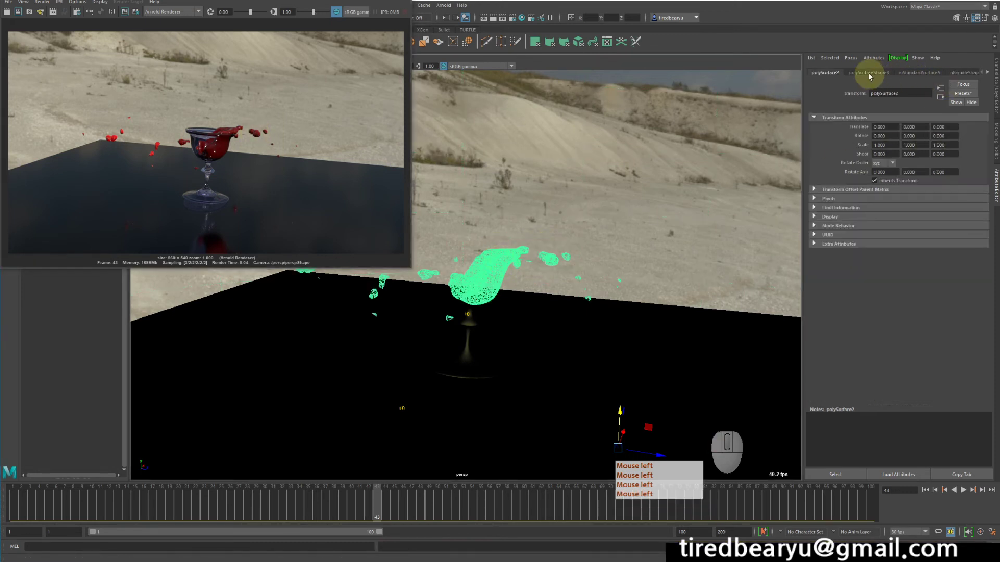
{"action": "left_click", "coordinate": [920, 73]}
{"action": "left_click_drag", "start_coordinate": [920, 281], "coordinate": [910, 281]}
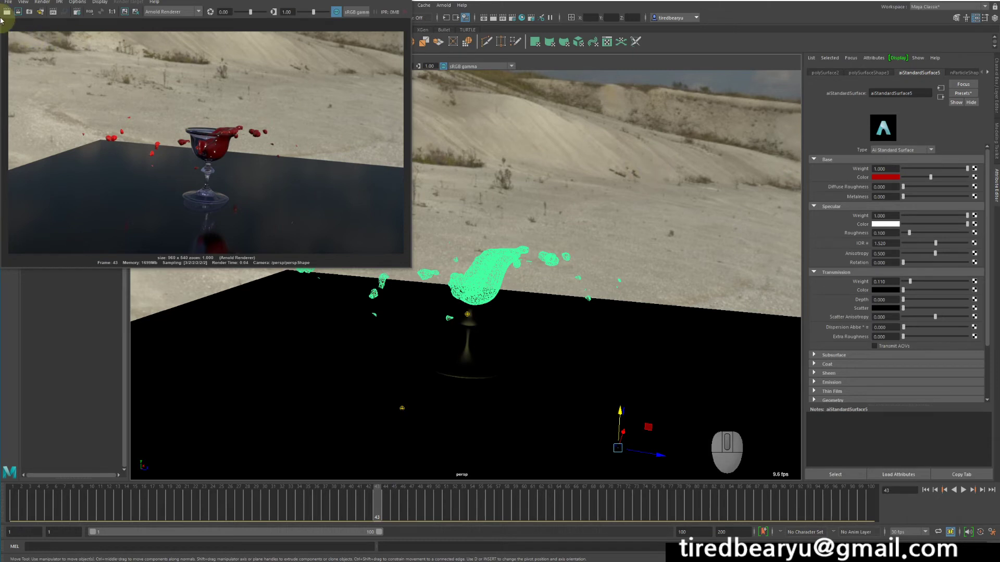
Set the skydome light's Camera visibility to 0, re-render the full frame, inspect the image and dismiss the render view.
{"action": "left_click", "coordinate": [666, 133]}
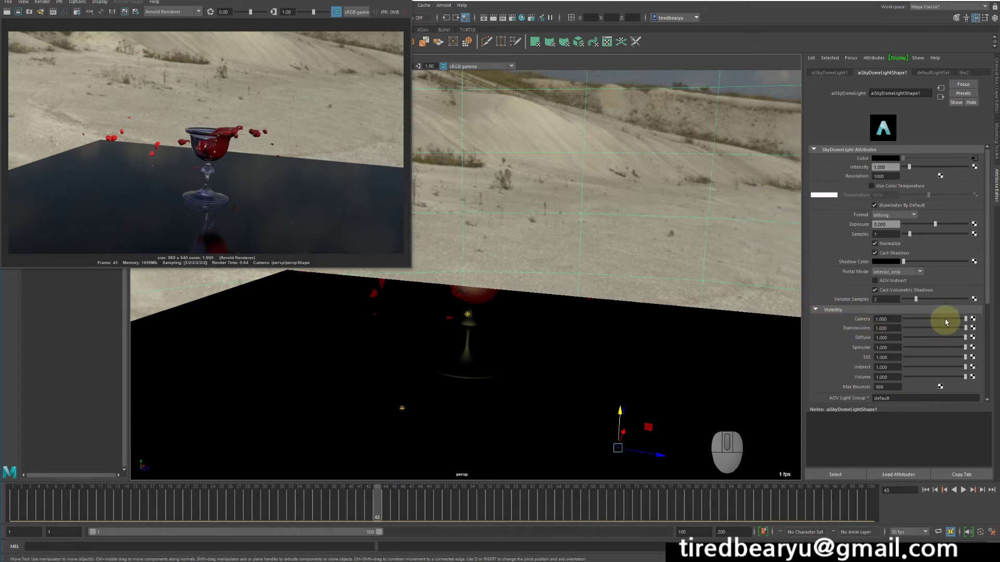
{"action": "left_click_drag", "start_coordinate": [927, 318], "coordinate": [864, 328]}
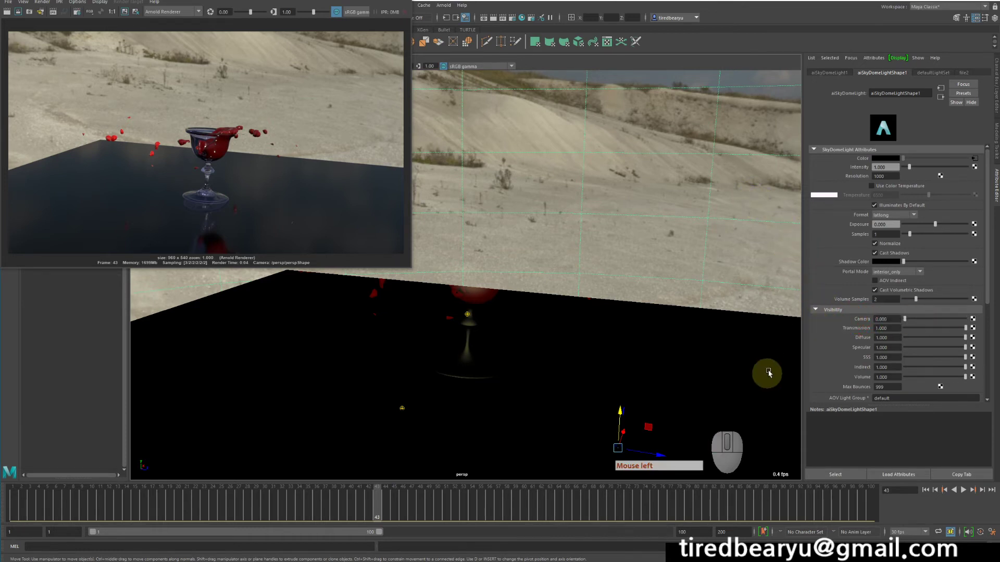
{"action": "left_click", "coordinate": [7, 12]}
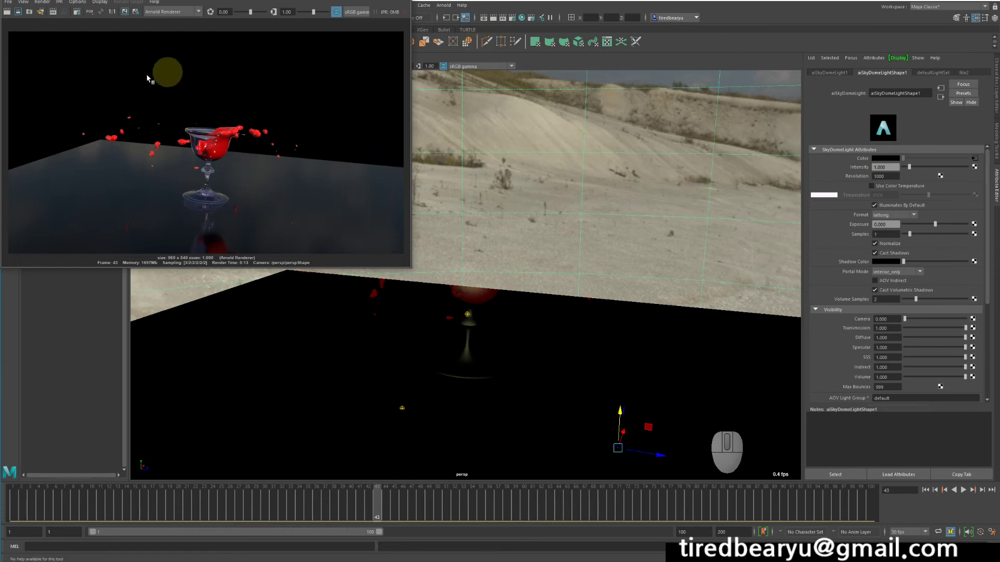
{"action": "scroll", "coordinate": [243, 170], "scroll_direction": "up", "scroll_amount": 3}
{"action": "scroll", "coordinate": [225, 191], "scroll_direction": "down", "scroll_amount": 5}
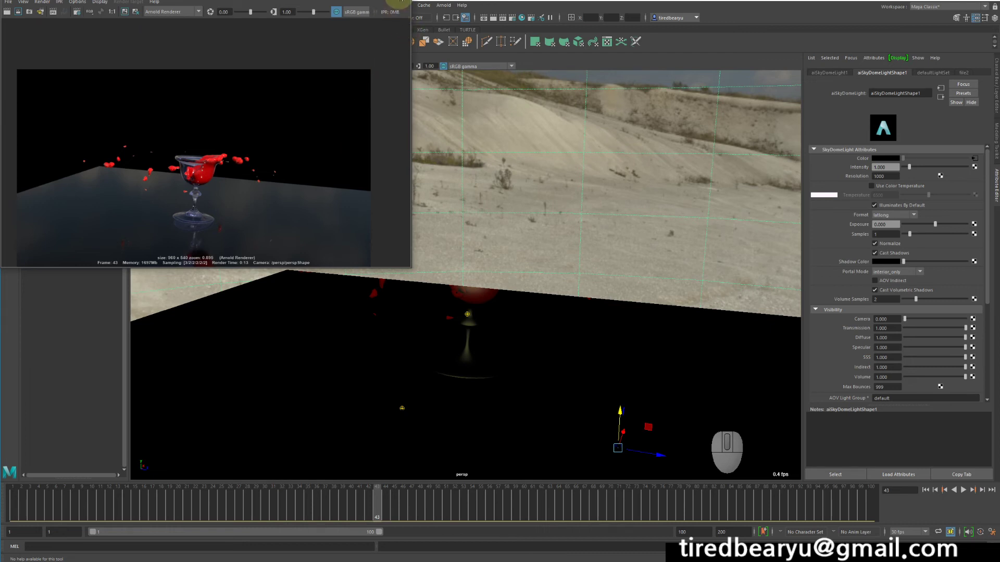
{"action": "left_click", "coordinate": [399, 0]}
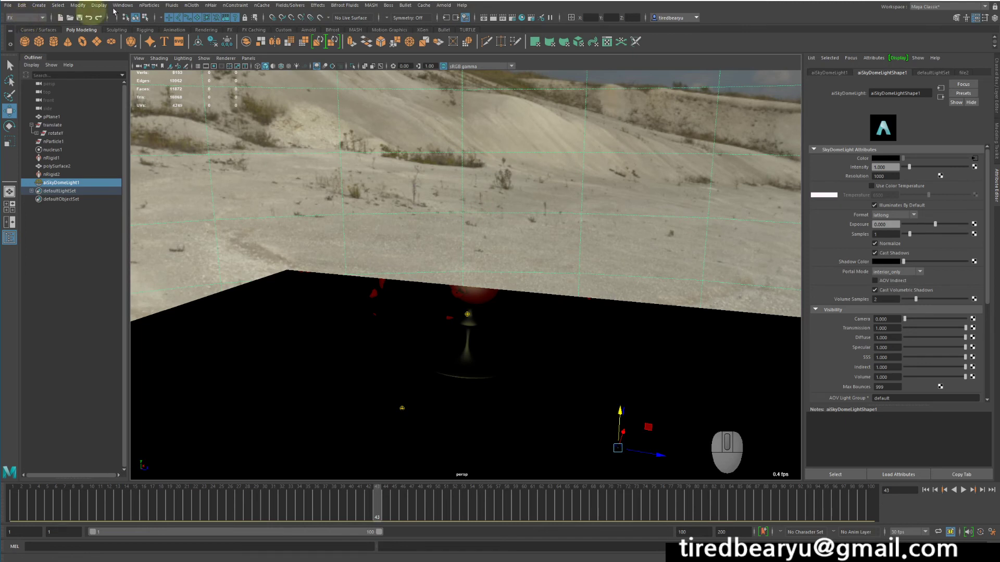
Switch to the Rendering menu set, open the Render Sequence options and choose persp as the current camera.
{"action": "left_click", "coordinate": [33, 20]}
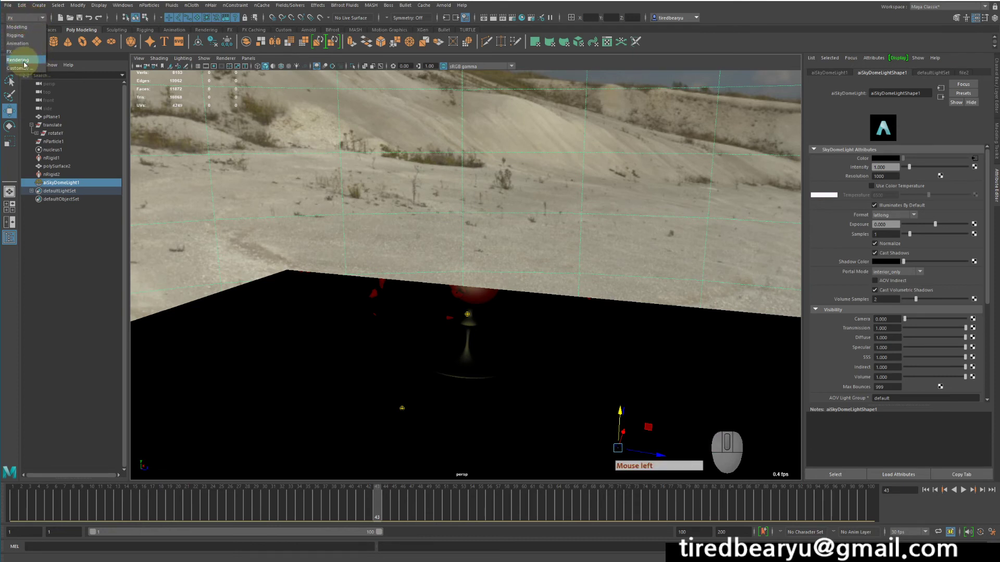
{"action": "left_click", "coordinate": [22, 61]}
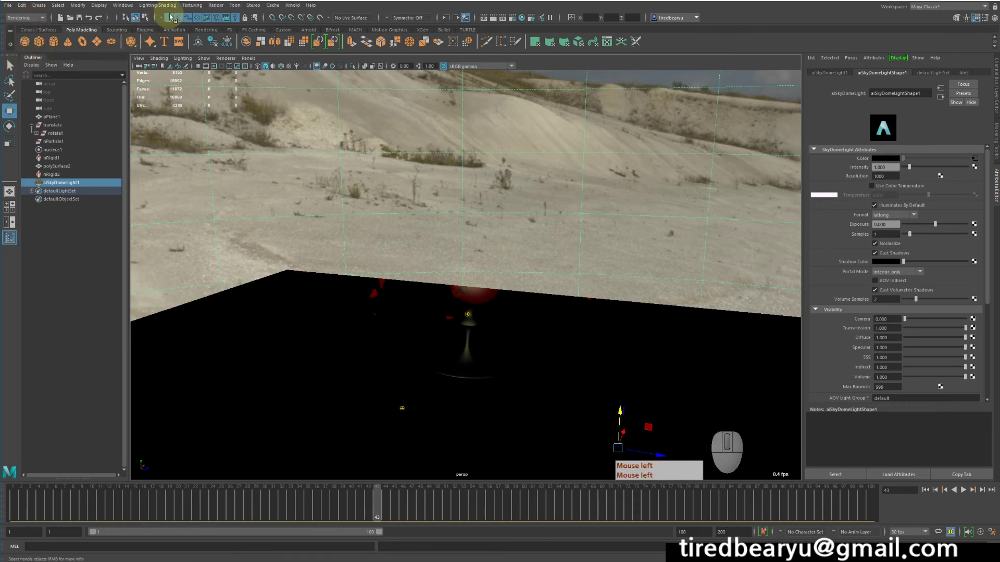
{"action": "left_click", "coordinate": [215, 6]}
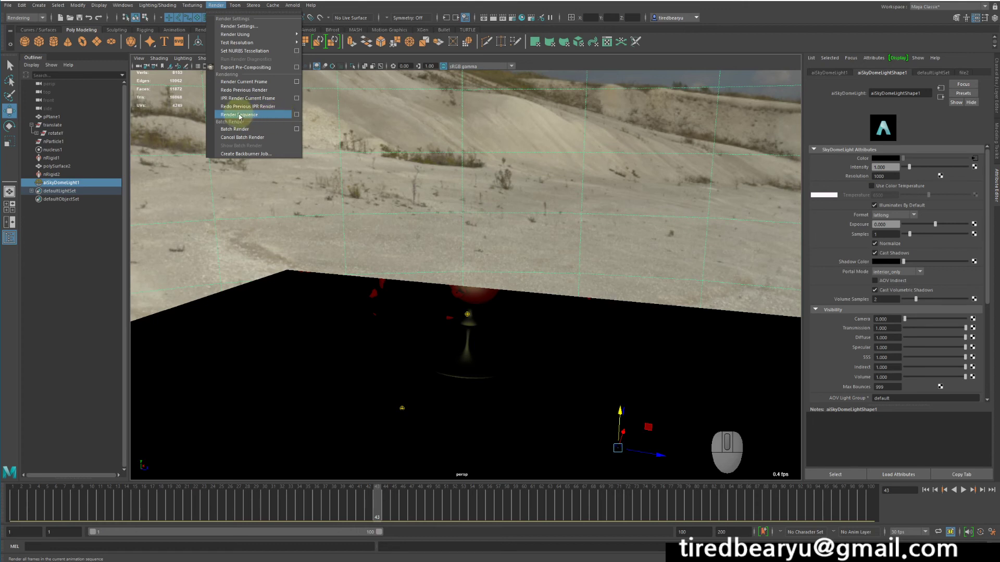
{"action": "left_click", "coordinate": [297, 115]}
{"action": "left_click_drag", "start_coordinate": [457, 183], "coordinate": [387, 130]}
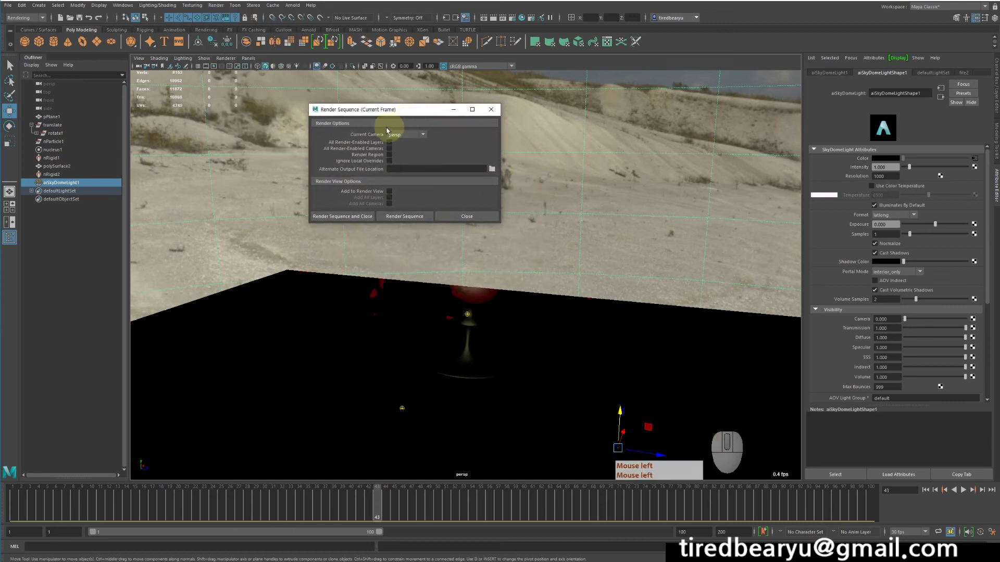
{"action": "left_click", "coordinate": [410, 134]}
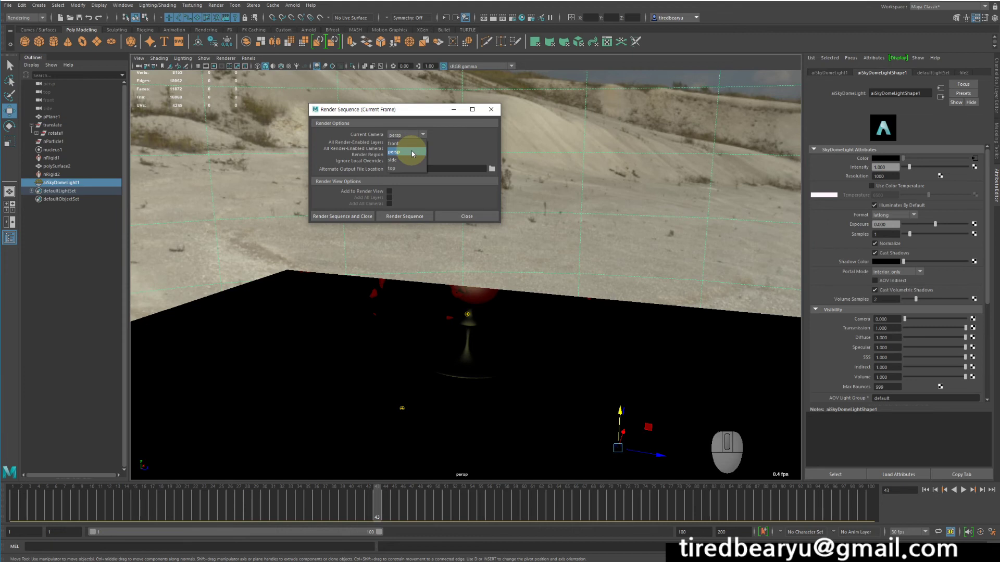
{"action": "left_click", "coordinate": [412, 153]}
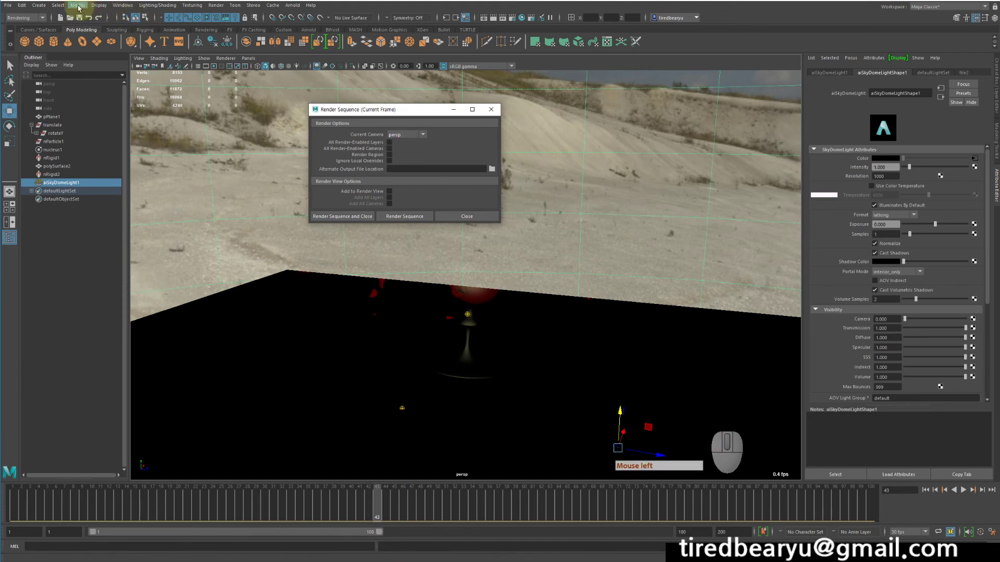
Create a new camera and look through it in the viewport.
{"action": "left_click", "coordinate": [43, 6]}
{"action": "mouse_move", "coordinate": [84, 59]}
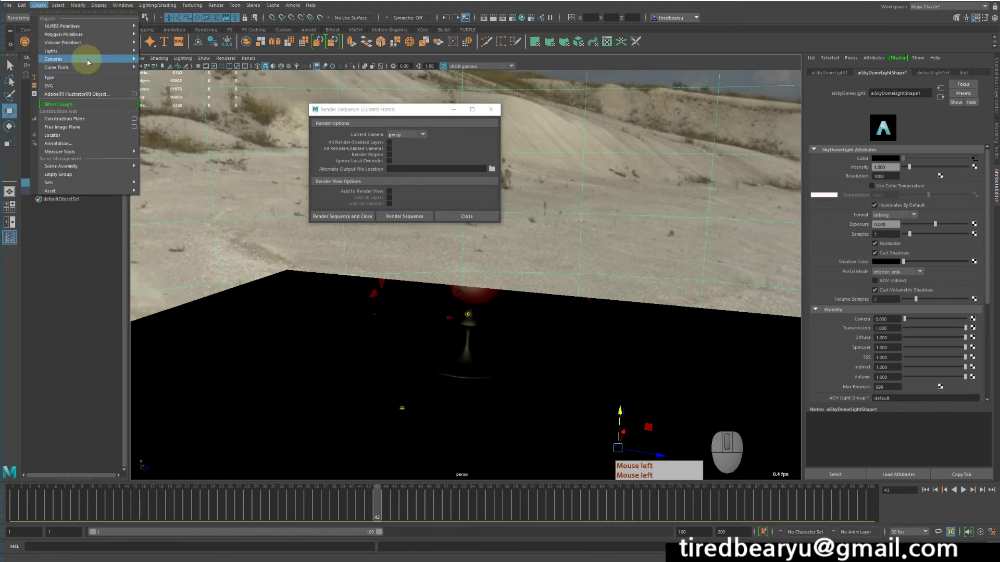
{"action": "left_click", "coordinate": [181, 68]}
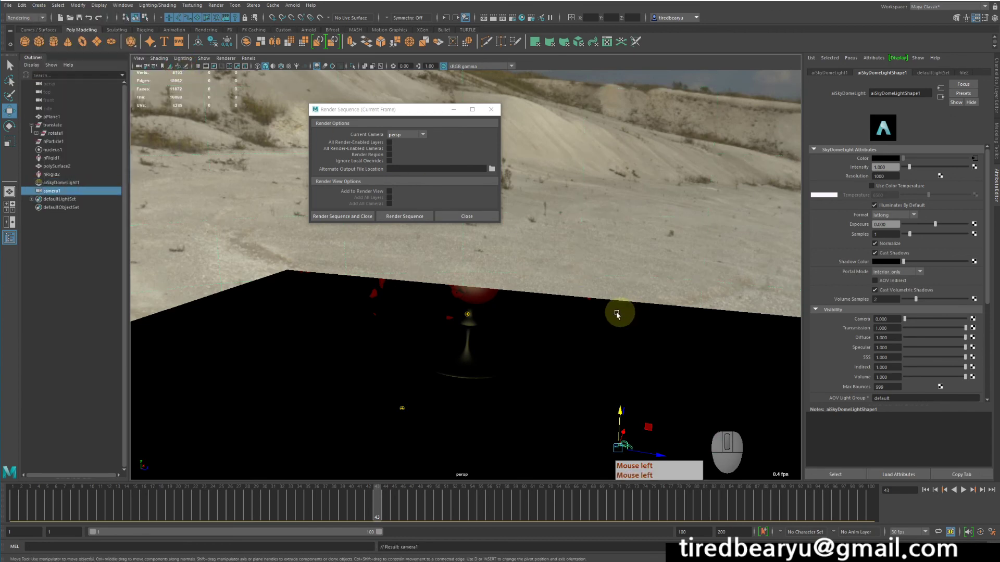
{"action": "left_click_drag", "start_coordinate": [618, 328], "coordinate": [272, 156], "text": "alt"}
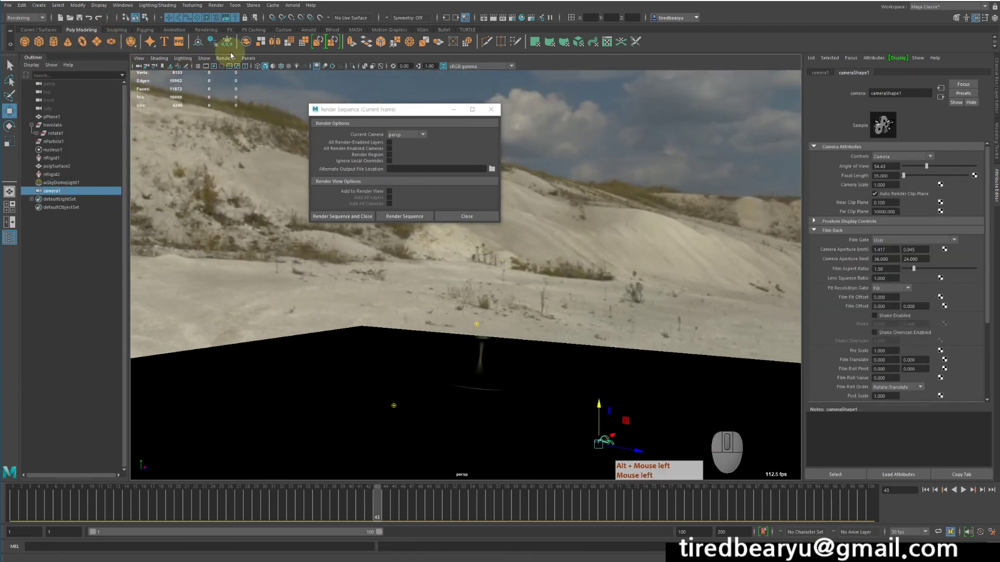
{"action": "left_click", "coordinate": [247, 58]}
{"action": "mouse_move", "coordinate": [258, 68]}
{"action": "left_click", "coordinate": [341, 68]}
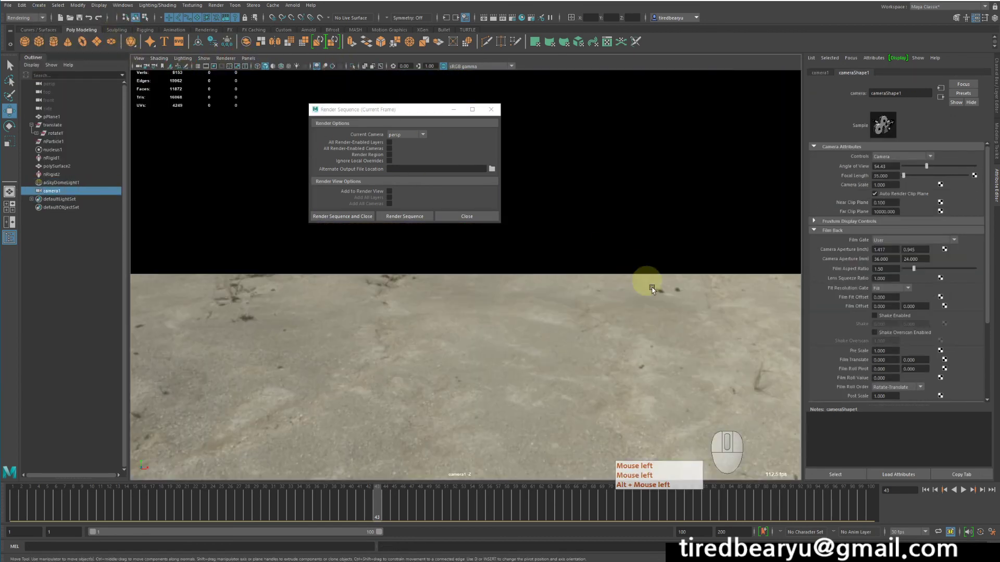
Move and rotate the new camera from its starting view toward the floor plane and goblet.
{"action": "right_click_drag", "start_coordinate": [671, 302], "coordinate": [474, 267], "text": "alt"}
{"action": "middle_click_drag", "start_coordinate": [546, 285], "coordinate": [550, 491], "text": "alt"}
{"action": "right_click_drag", "start_coordinate": [551, 491], "coordinate": [468, 327], "text": "alt"}
{"action": "left_click_drag", "start_coordinate": [467, 327], "coordinate": [507, 328], "text": "alt"}
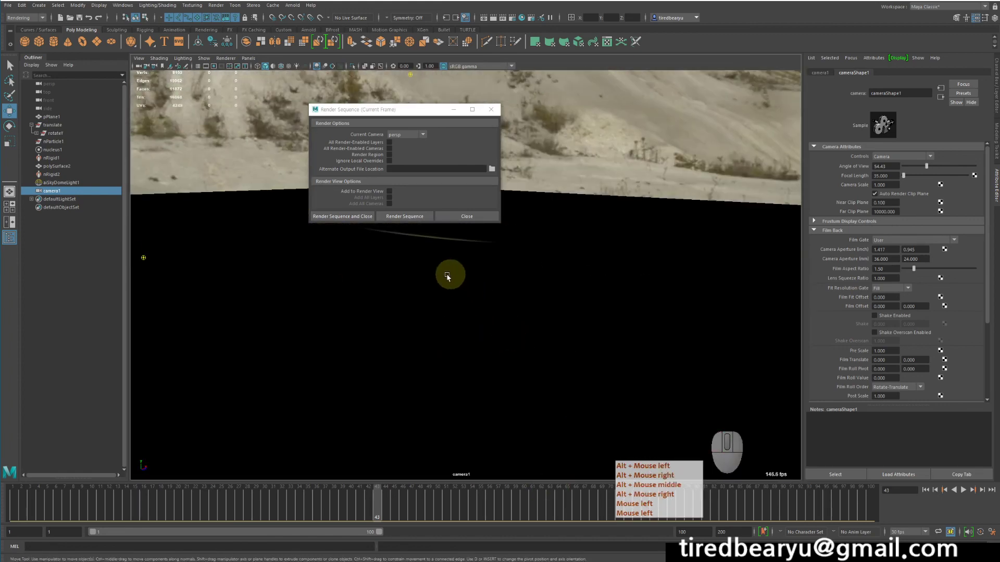
{"action": "left_click", "coordinate": [211, 236]}
{"action": "left_click_drag", "start_coordinate": [273, 249], "coordinate": [551, 258], "text": "alt"}
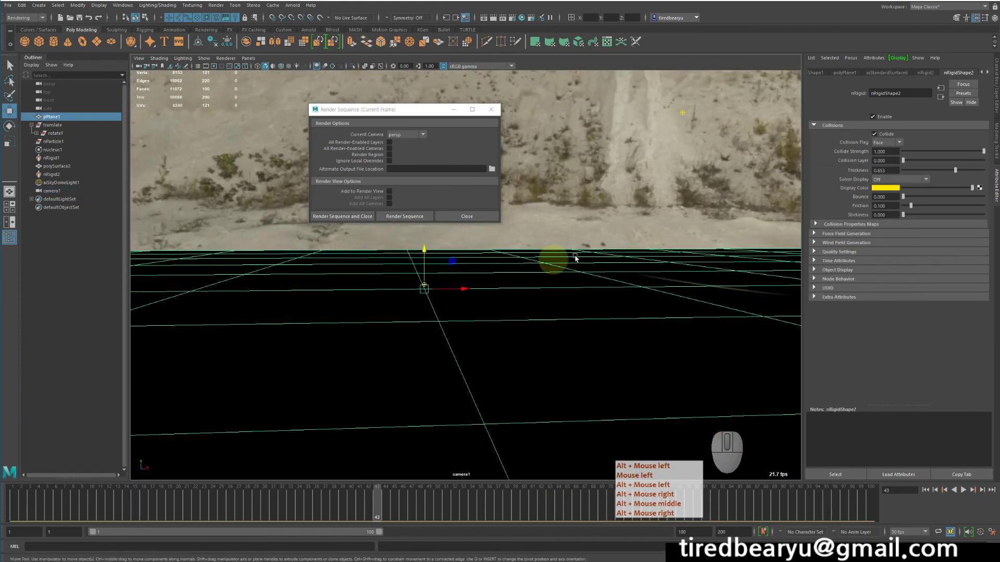
Switch the new camera's viewport to wireframe display.
{"action": "left_click", "coordinate": [426, 249]}
{"action": "left_click", "coordinate": [420, 243]}
{"action": "left_click", "coordinate": [453, 241]}
{"action": "key", "text": "4"}
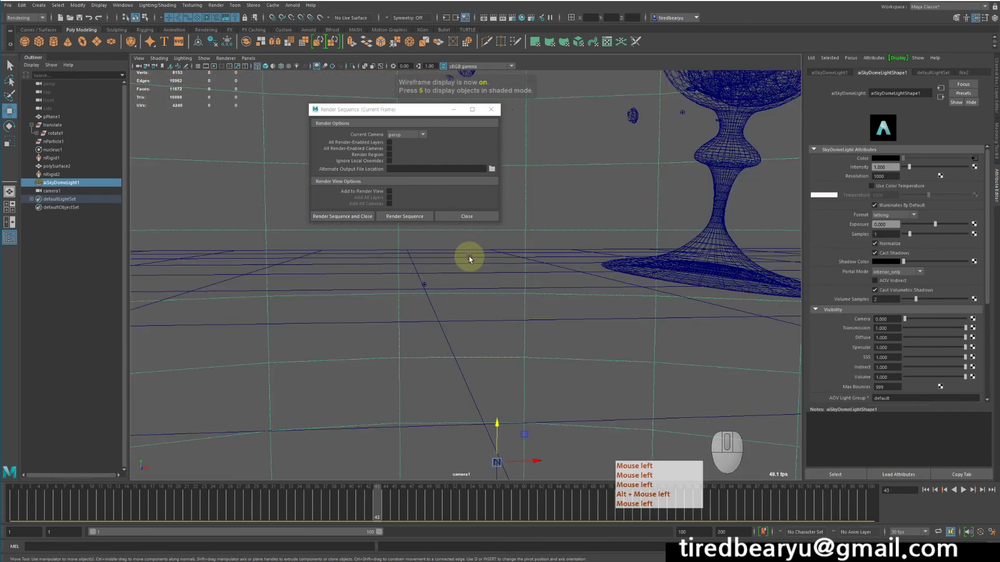
Frame the whole goblet and floor plane through the new camera from slightly above, with textured shaded display on.
{"action": "left_click", "coordinate": [732, 174]}
{"action": "key", "text": "f"}
{"action": "left_click_drag", "start_coordinate": [645, 215], "coordinate": [620, 216], "text": "alt"}
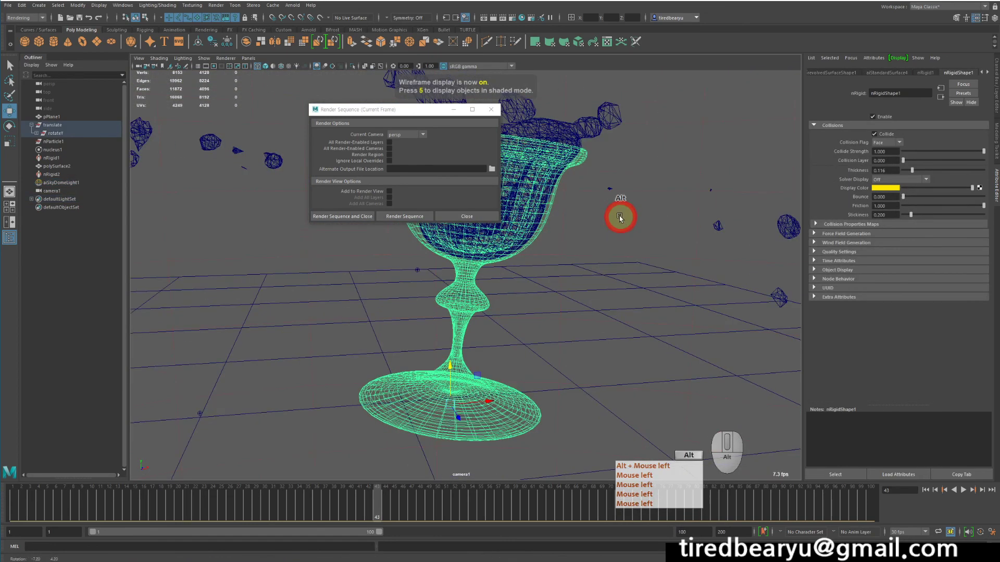
{"action": "key", "text": "6"}
{"action": "right_click_drag", "start_coordinate": [652, 234], "coordinate": [564, 232], "text": "alt"}
{"action": "left_click_drag", "start_coordinate": [564, 232], "coordinate": [538, 220], "text": "alt"}
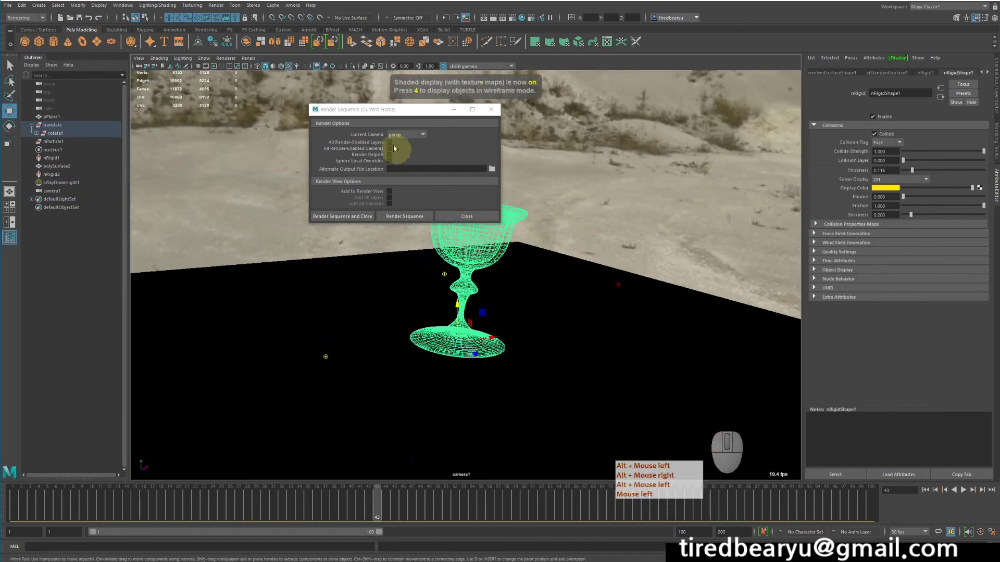
Choose camera1 as the current camera for the render sequence.
{"action": "left_click", "coordinate": [393, 134]}
{"action": "left_click", "coordinate": [400, 143]}
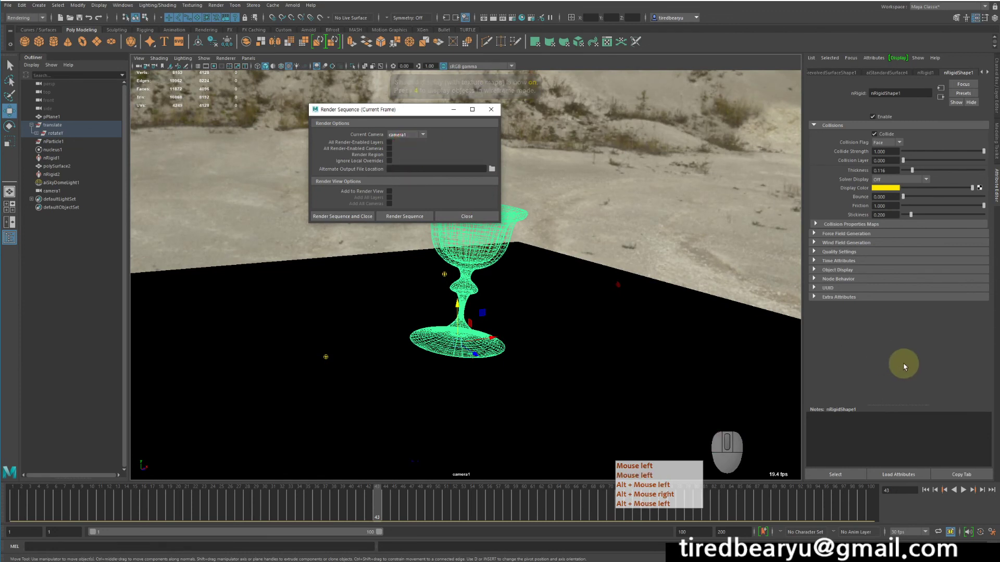
{"action": "left_click", "coordinate": [387, 143]}
{"action": "left_click", "coordinate": [349, 154]}
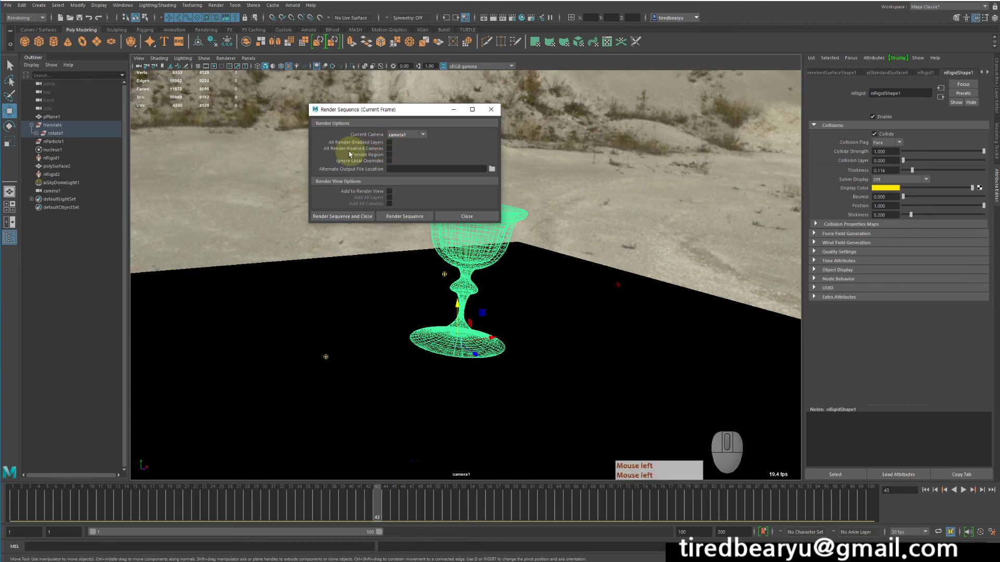
{"action": "left_click", "coordinate": [369, 149]}
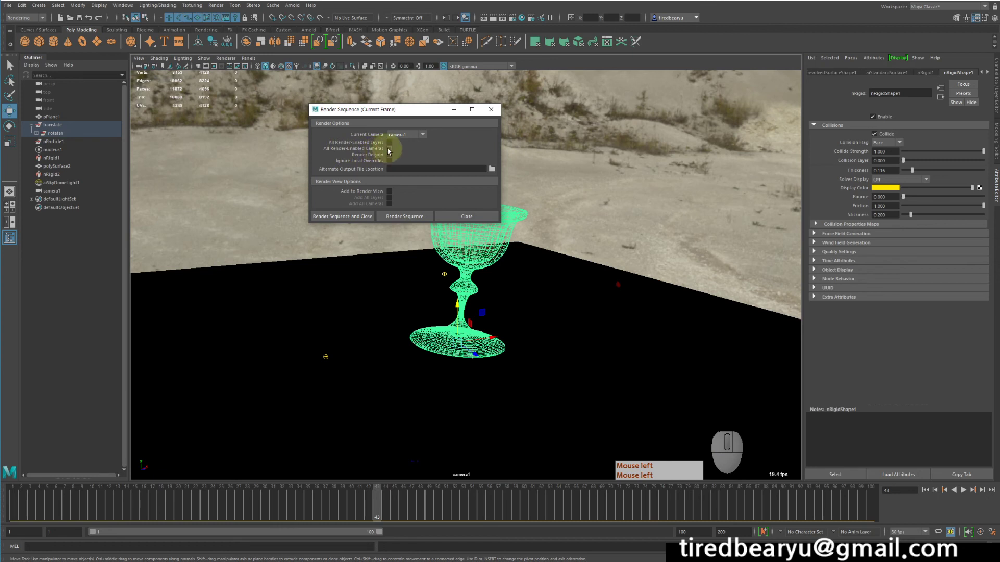
{"action": "left_click", "coordinate": [389, 150]}
{"action": "left_click", "coordinate": [388, 149]}
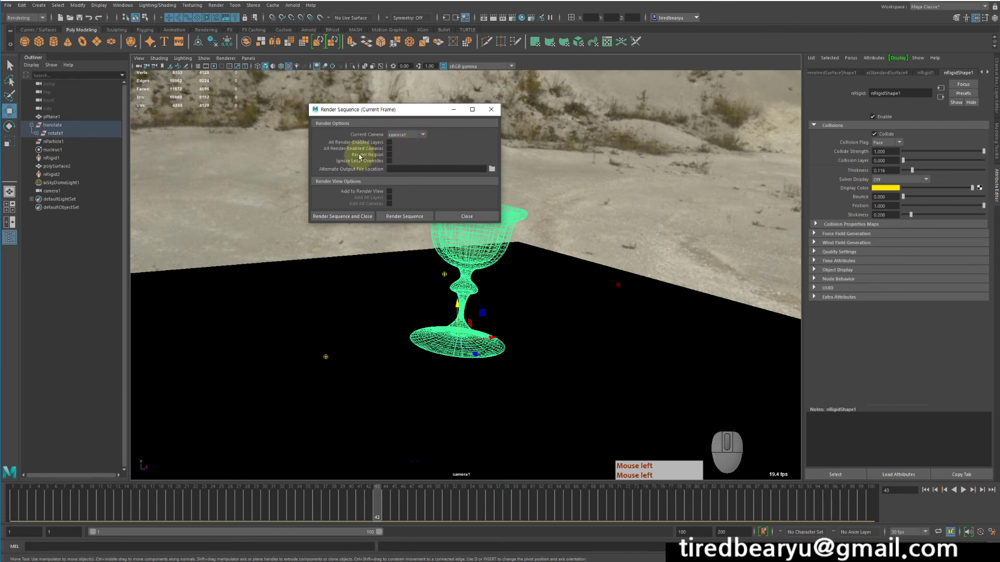
{"action": "left_click", "coordinate": [388, 155]}
{"action": "left_click", "coordinate": [390, 154]}
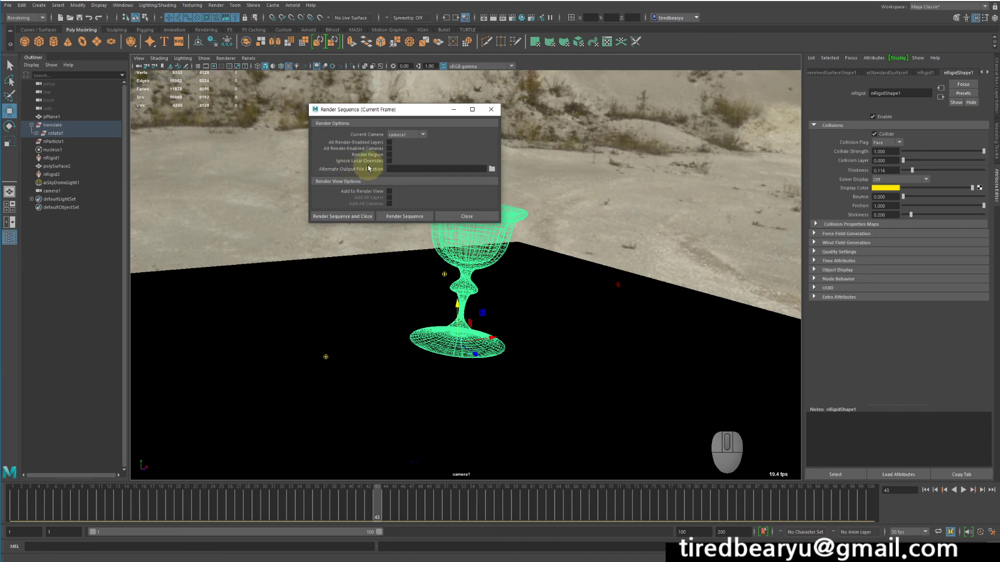
Browse the alternate output file location without choosing a folder, and check the output path and file output options in Render Settings.
{"action": "left_click", "coordinate": [491, 168]}
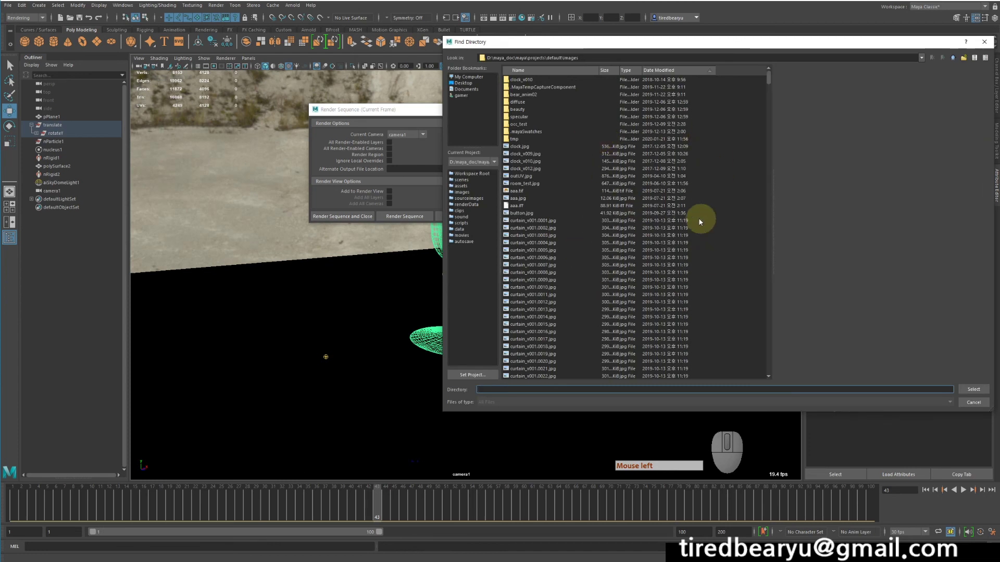
{"action": "left_click", "coordinate": [982, 402]}
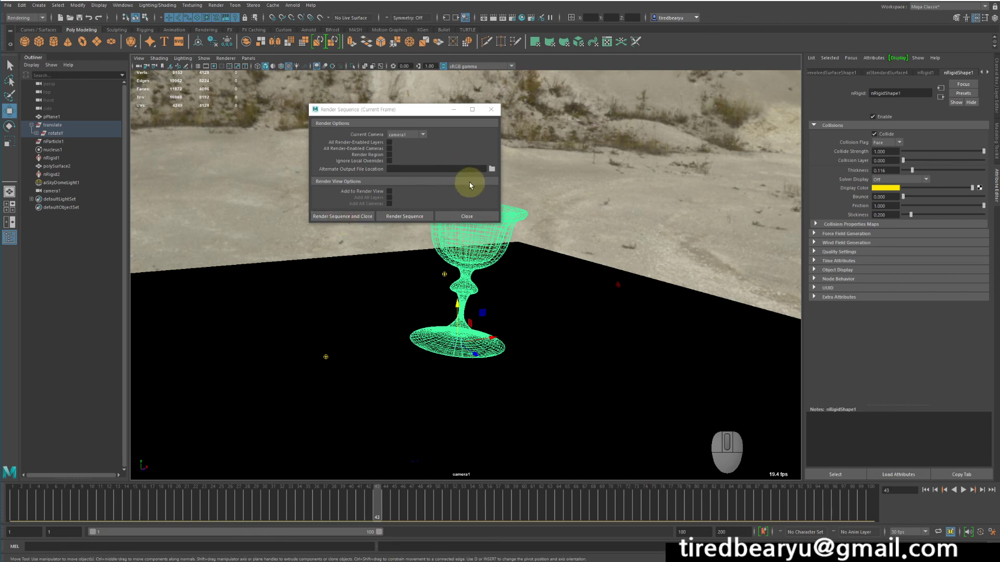
{"action": "left_click", "coordinate": [512, 19]}
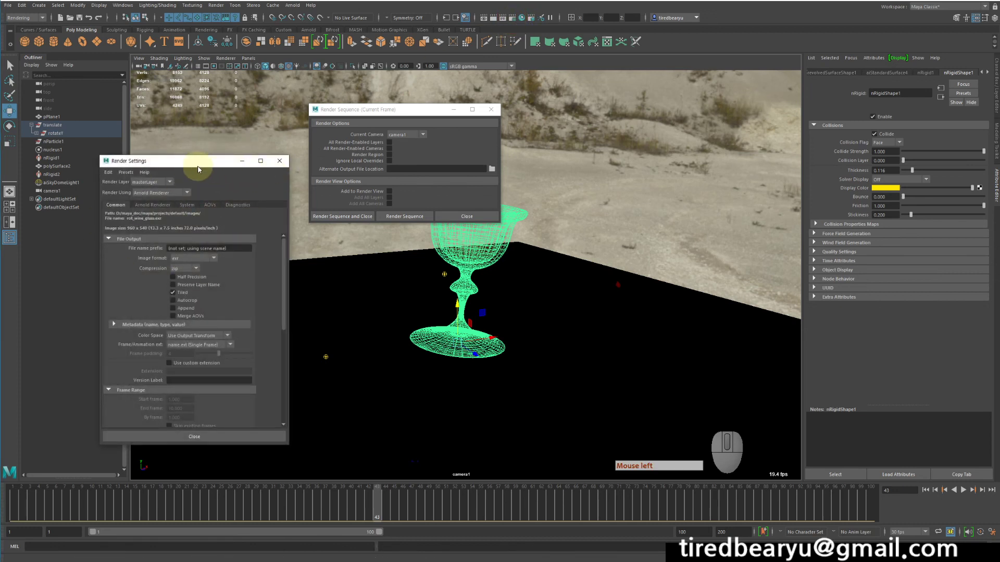
{"action": "left_click_drag", "start_coordinate": [197, 168], "coordinate": [219, 108]}
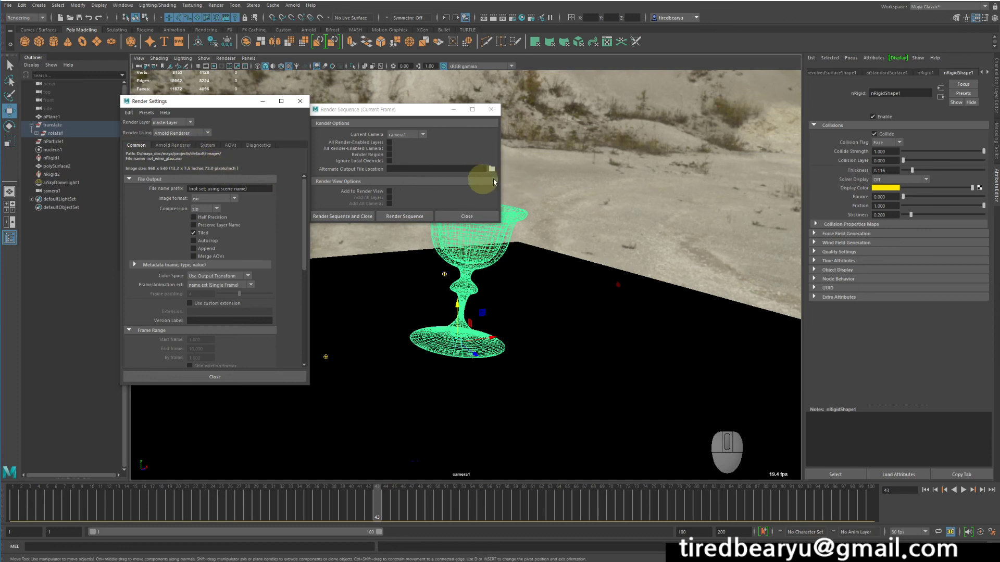
{"action": "left_click", "coordinate": [304, 102]}
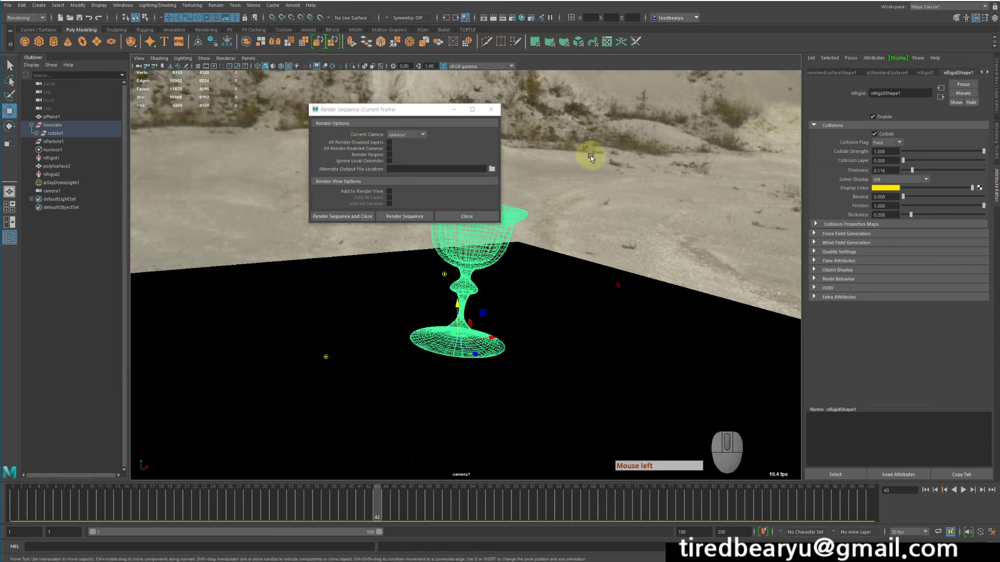